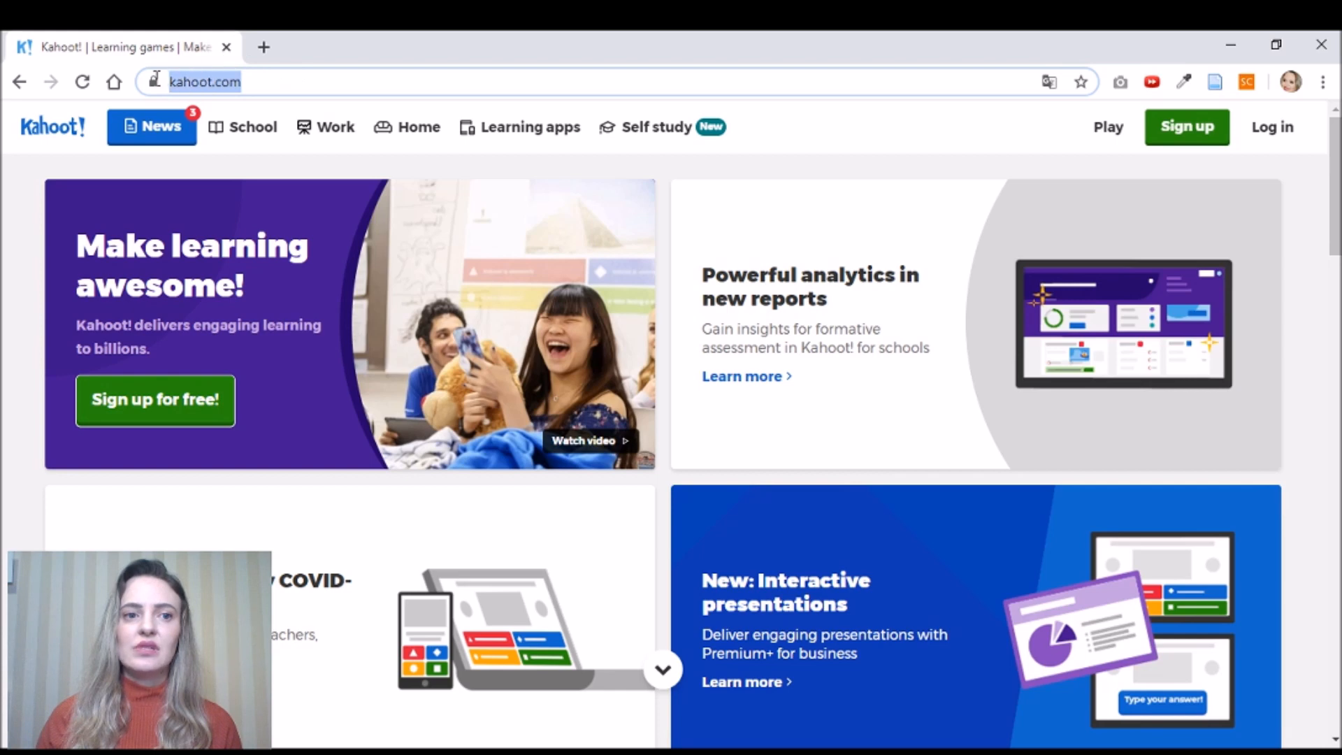
# - Load kahoot.com in the browser to reach the Kahoot! home page
pyautogui.click(318, 81)
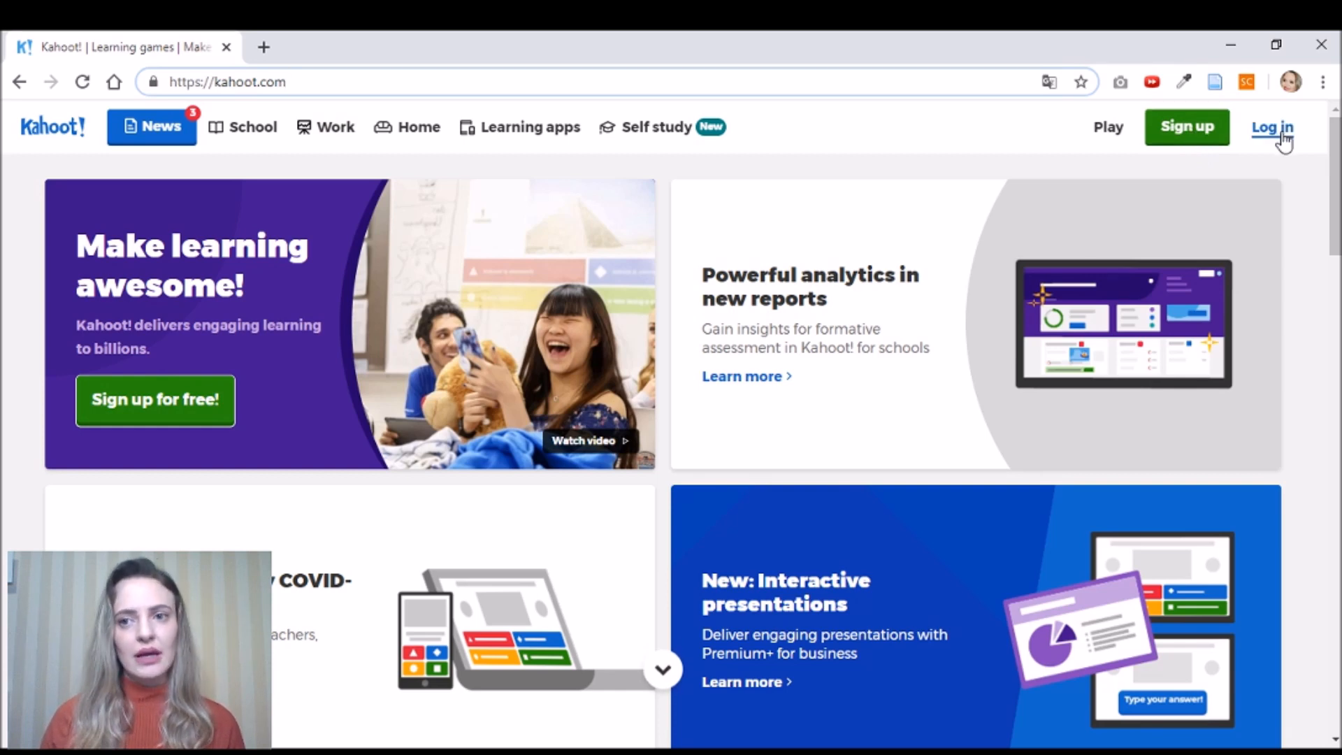
# - Start sign-up as a Teacher at a School, then switch to logging in with an existing account
pyautogui.click(1186, 131)
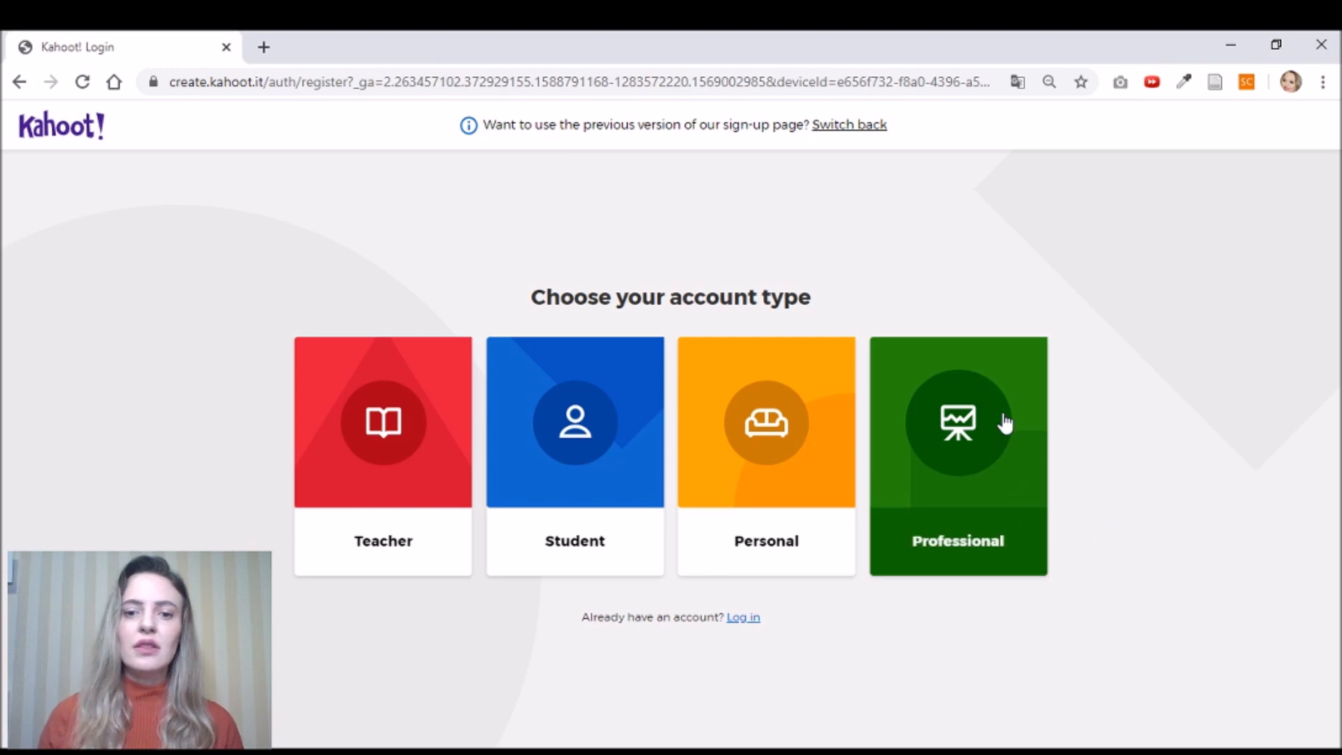
pyautogui.click(360, 435)
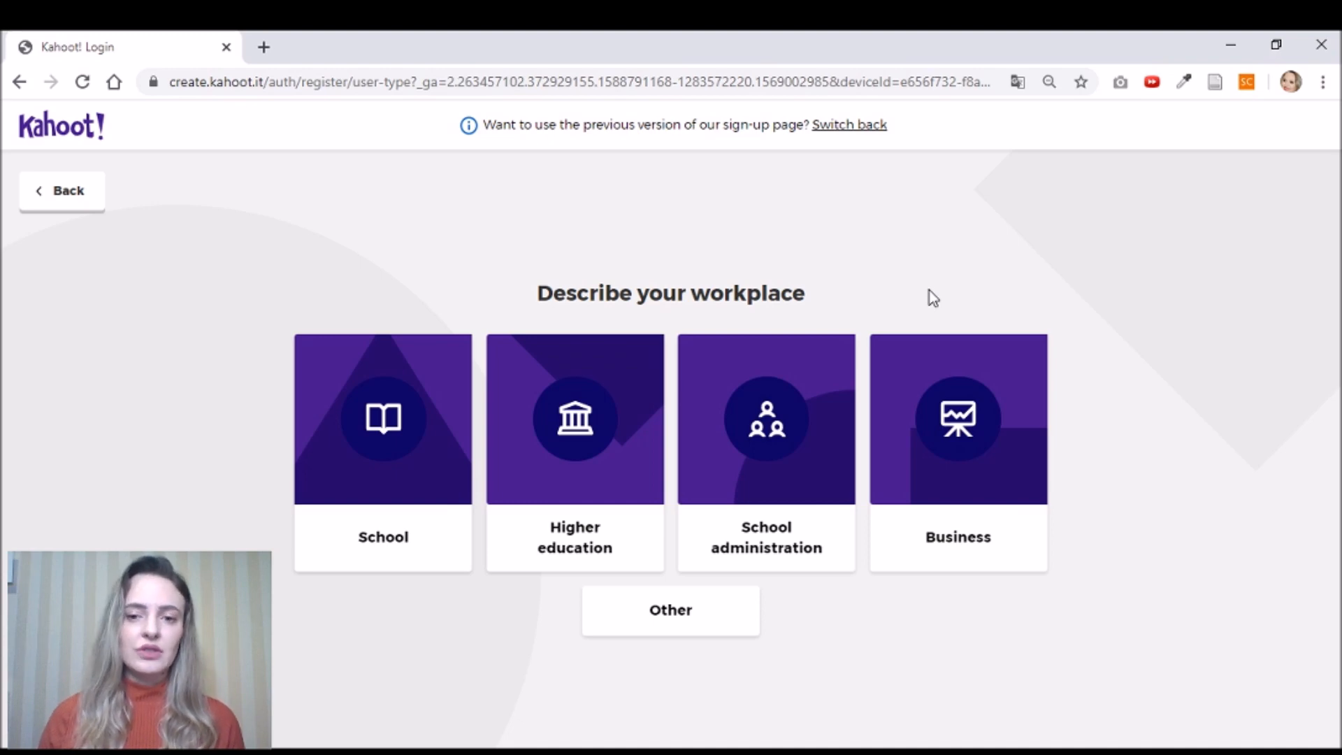
pyautogui.click(409, 407)
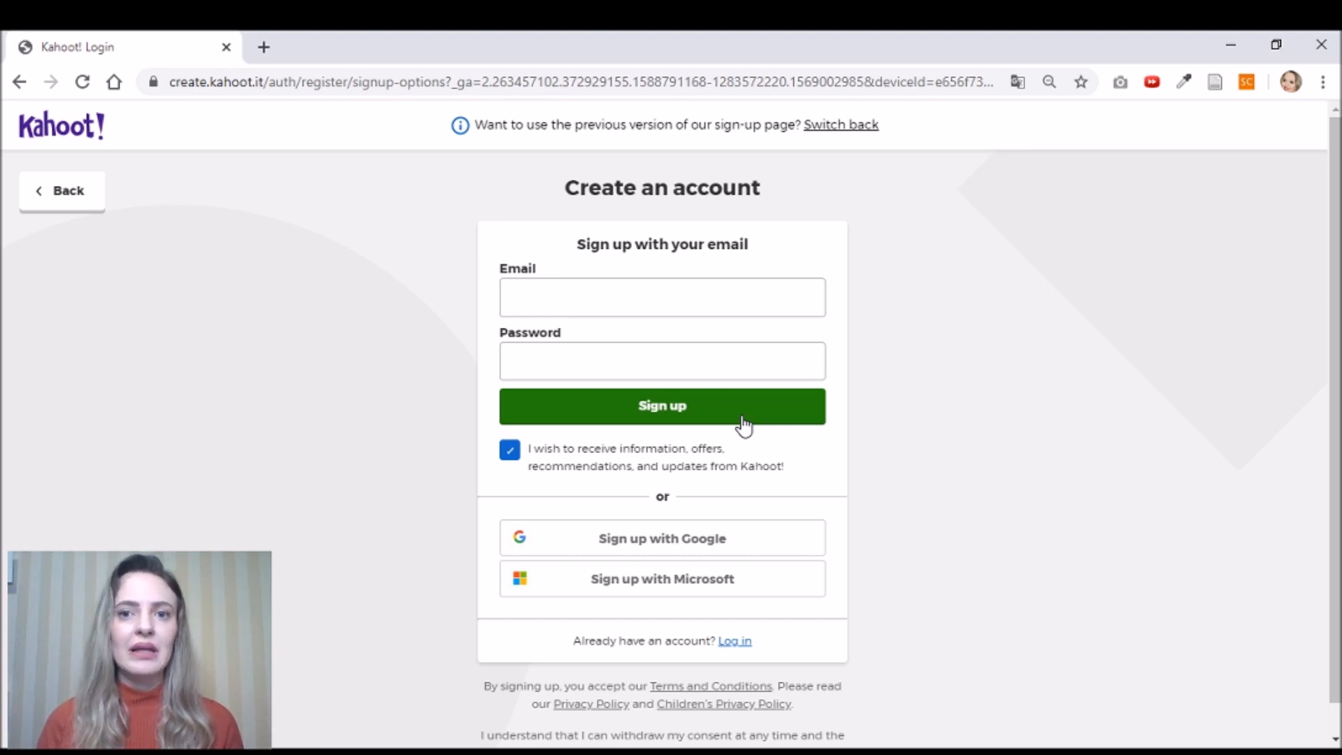
pyautogui.click(740, 650)
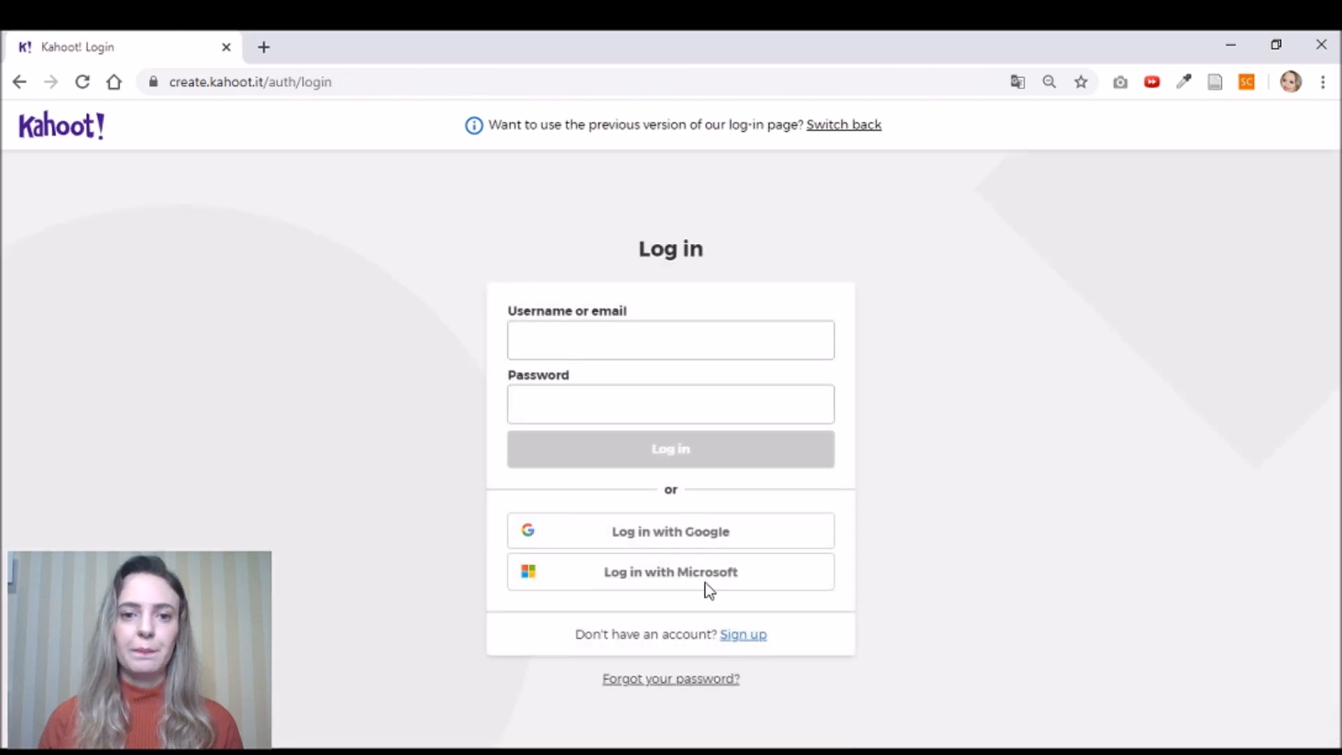
# - Enter the account e-mail and password and submit the Kahoot! log-in form
pyautogui.click(721, 343)
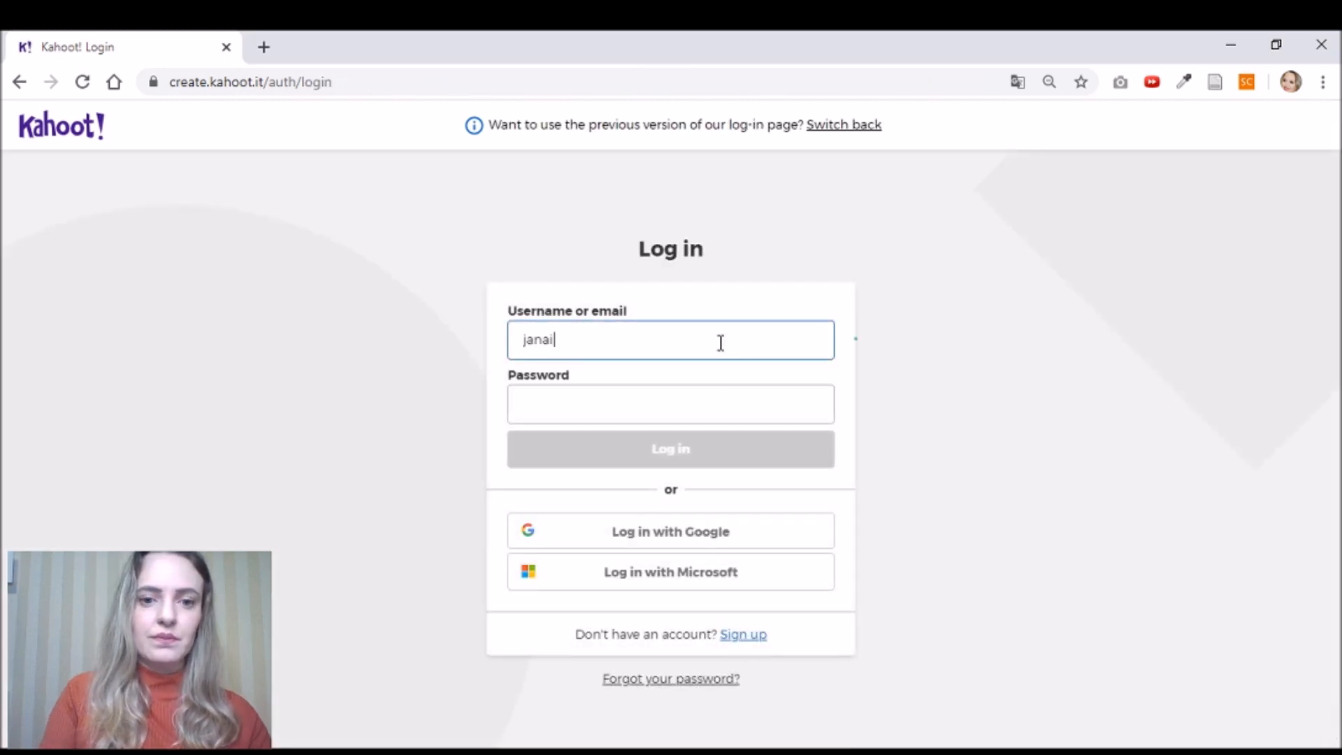
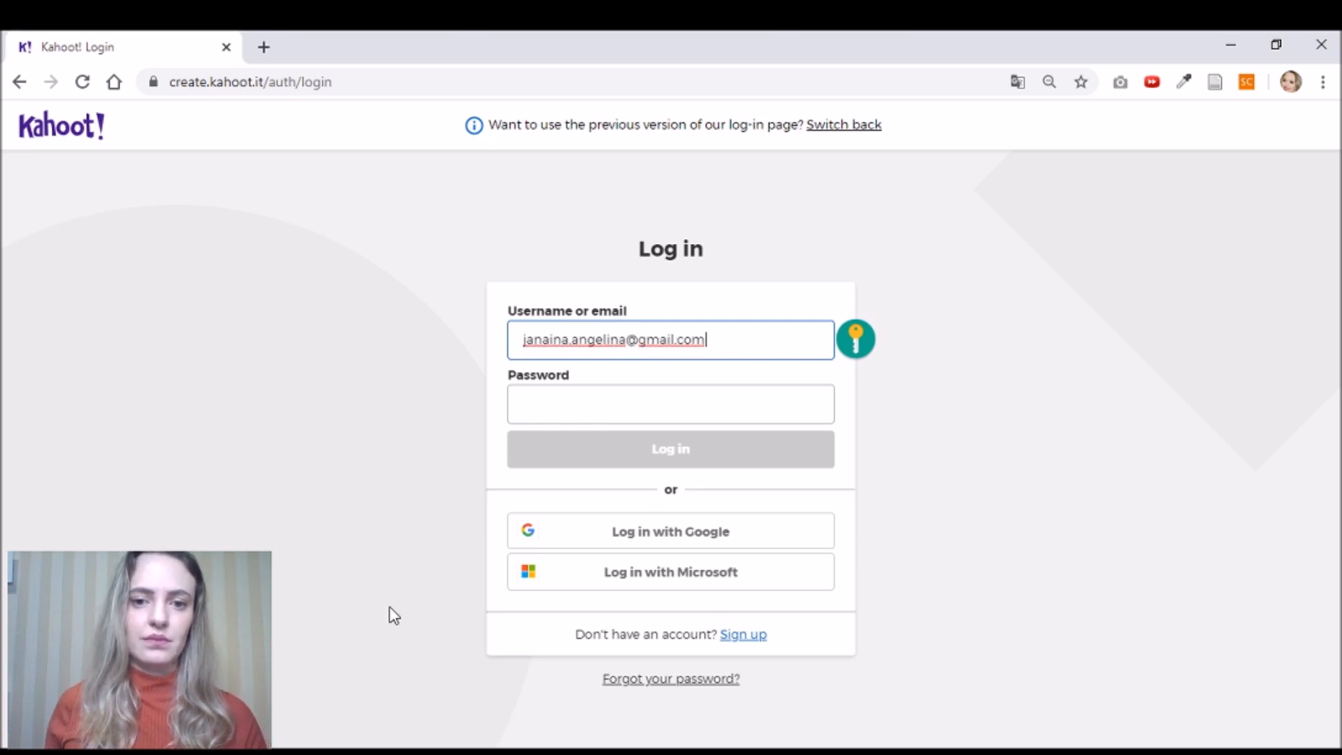
pyautogui.click(579, 415)
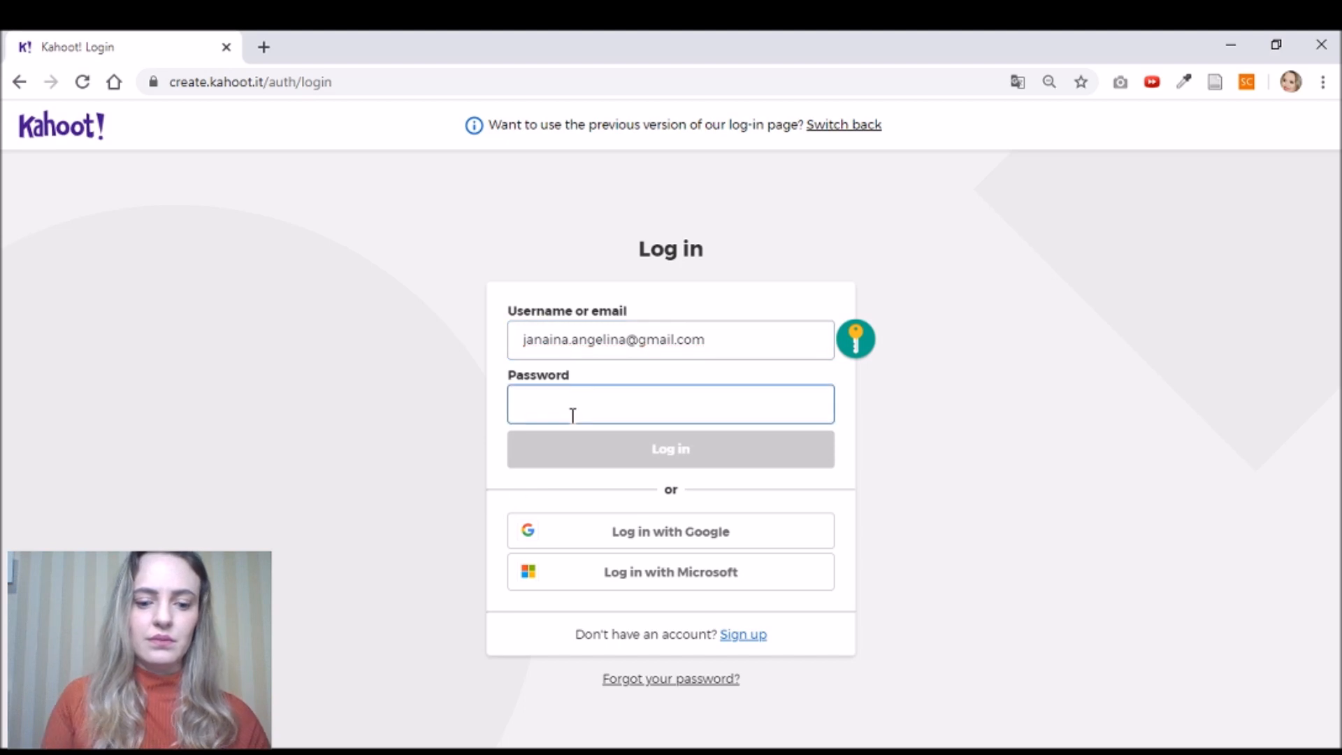
pyautogui.write('*******')
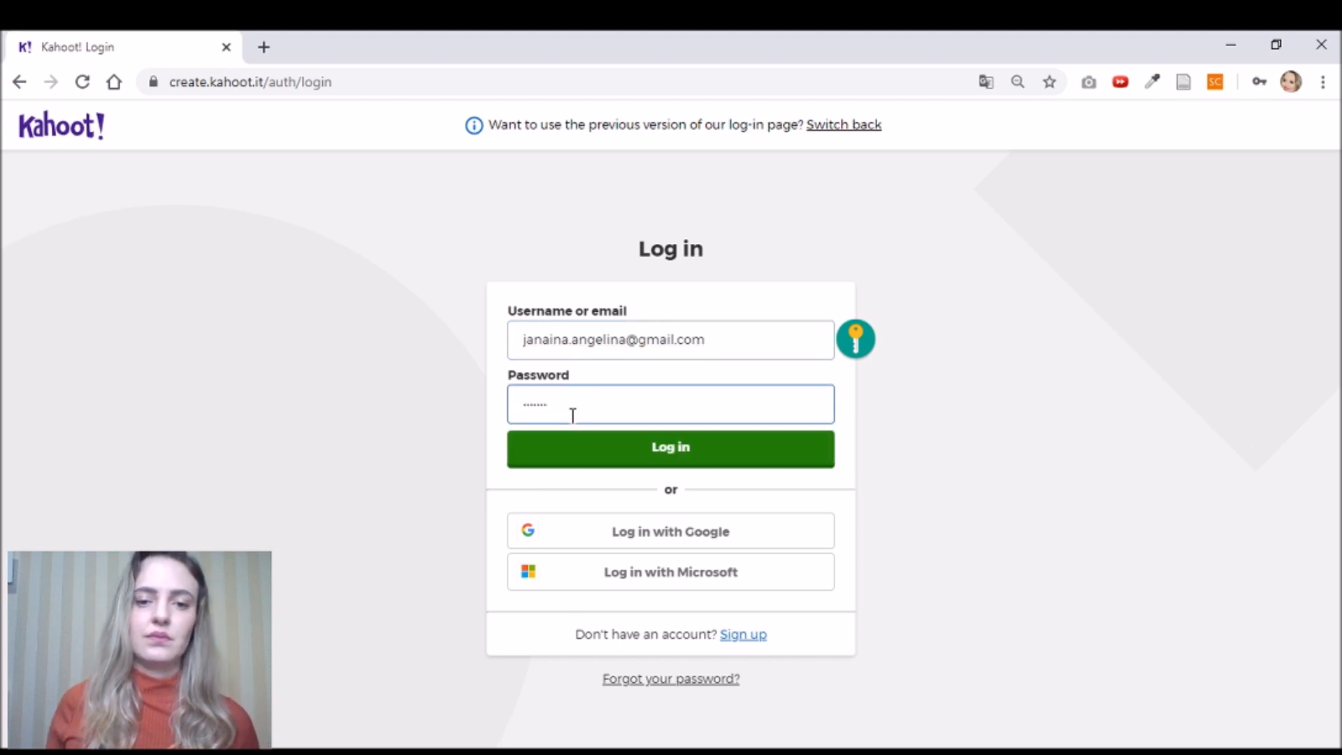
pyautogui.click(661, 456)
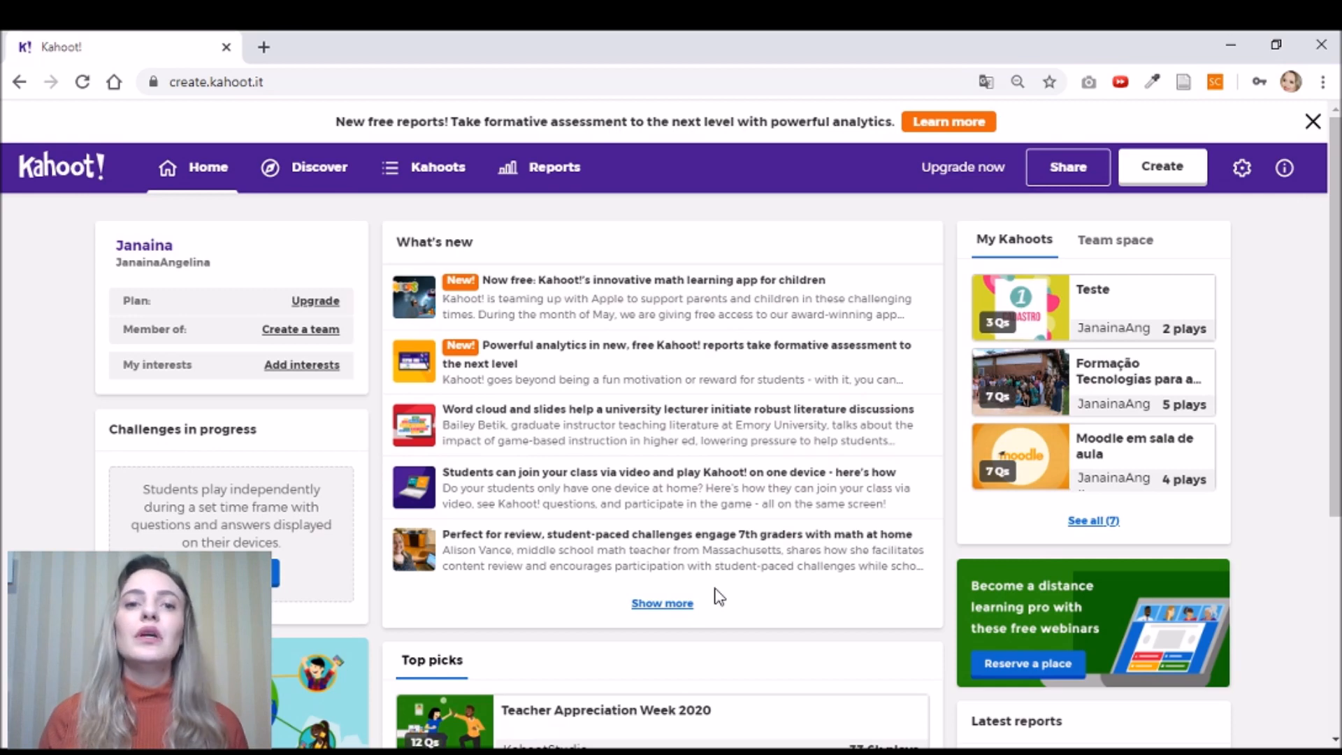
# - Close the 'New free reports!' banner and open the Reports page of past games
pyautogui.click(1313, 122)
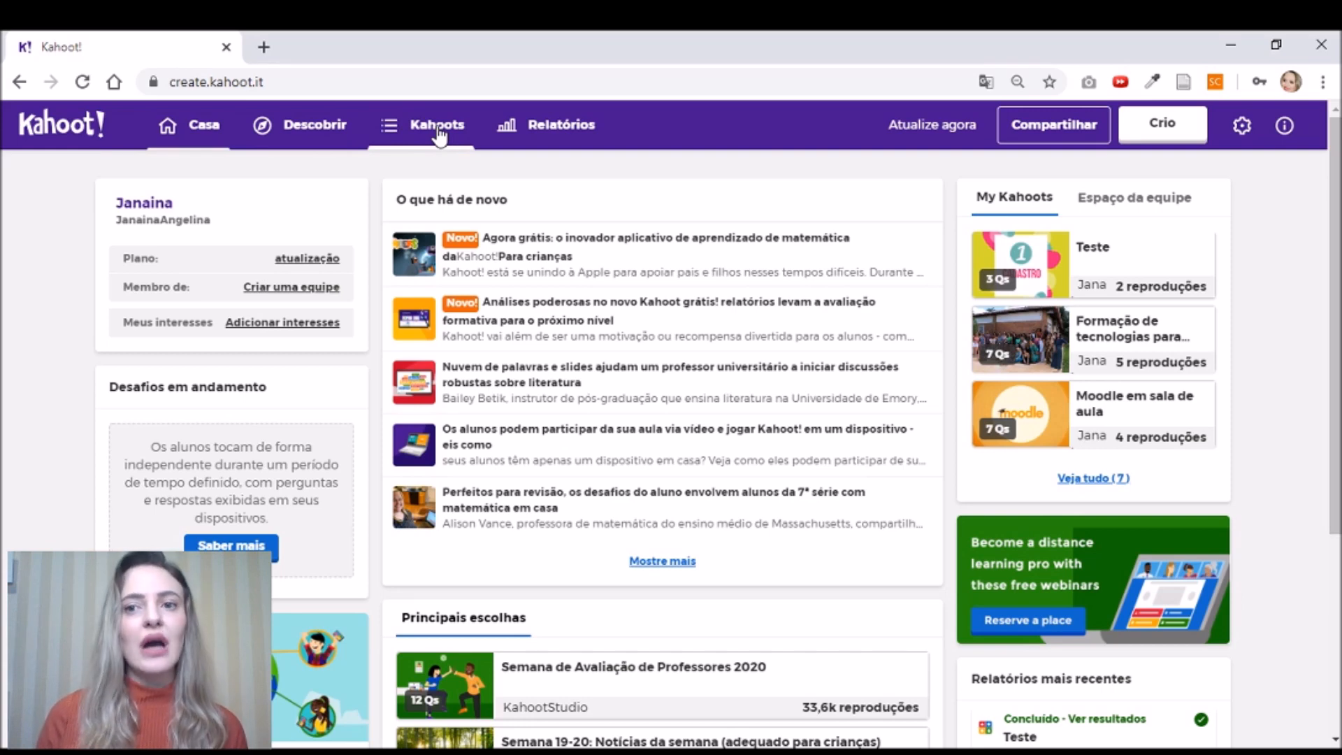
pyautogui.click(543, 136)
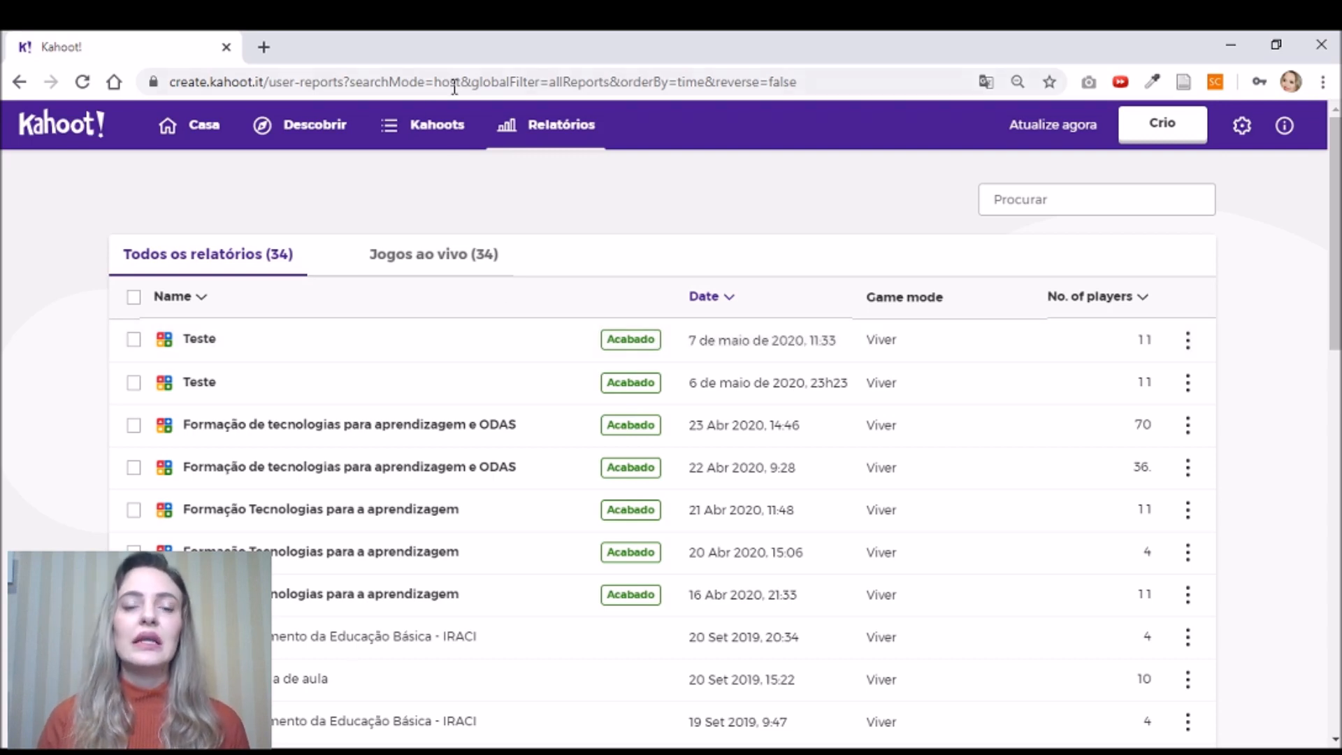
# - Open My Kahoots to see the 7 kahoots, then open the account options menu
pyautogui.click(439, 127)
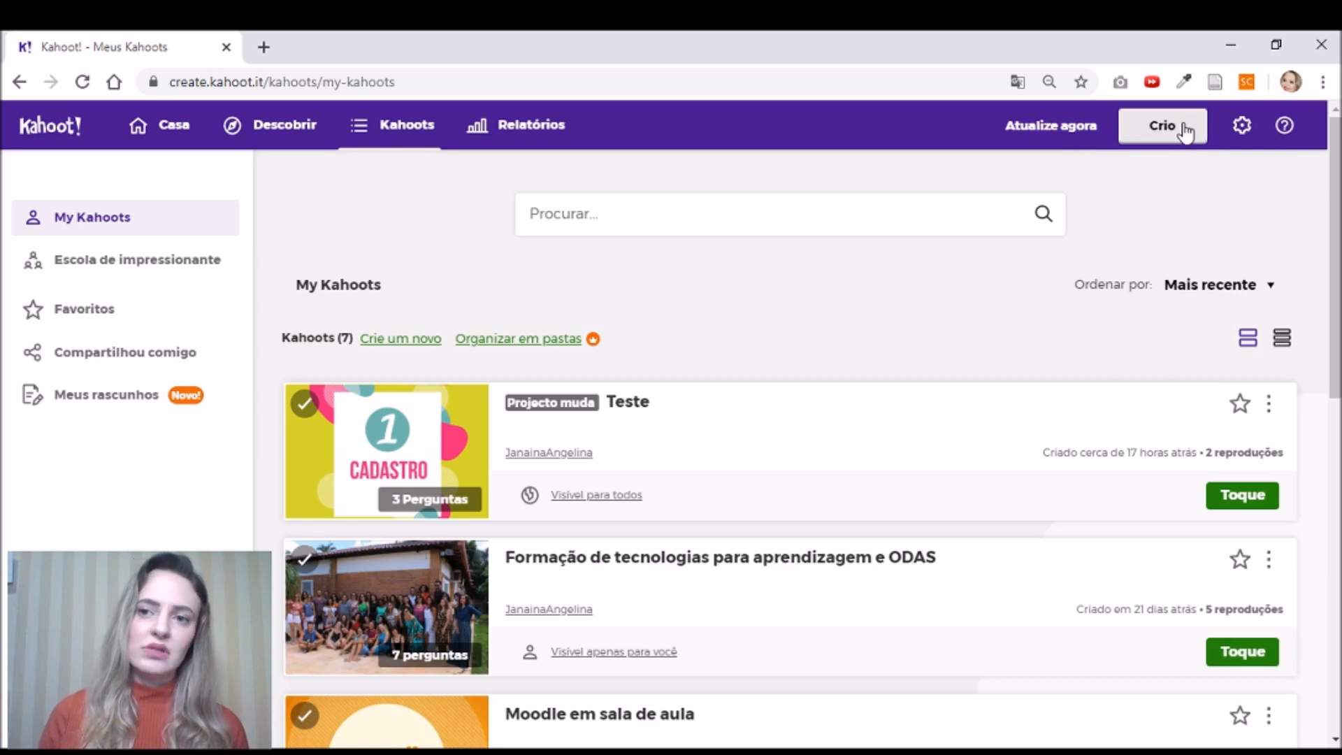
pyautogui.click(1248, 135)
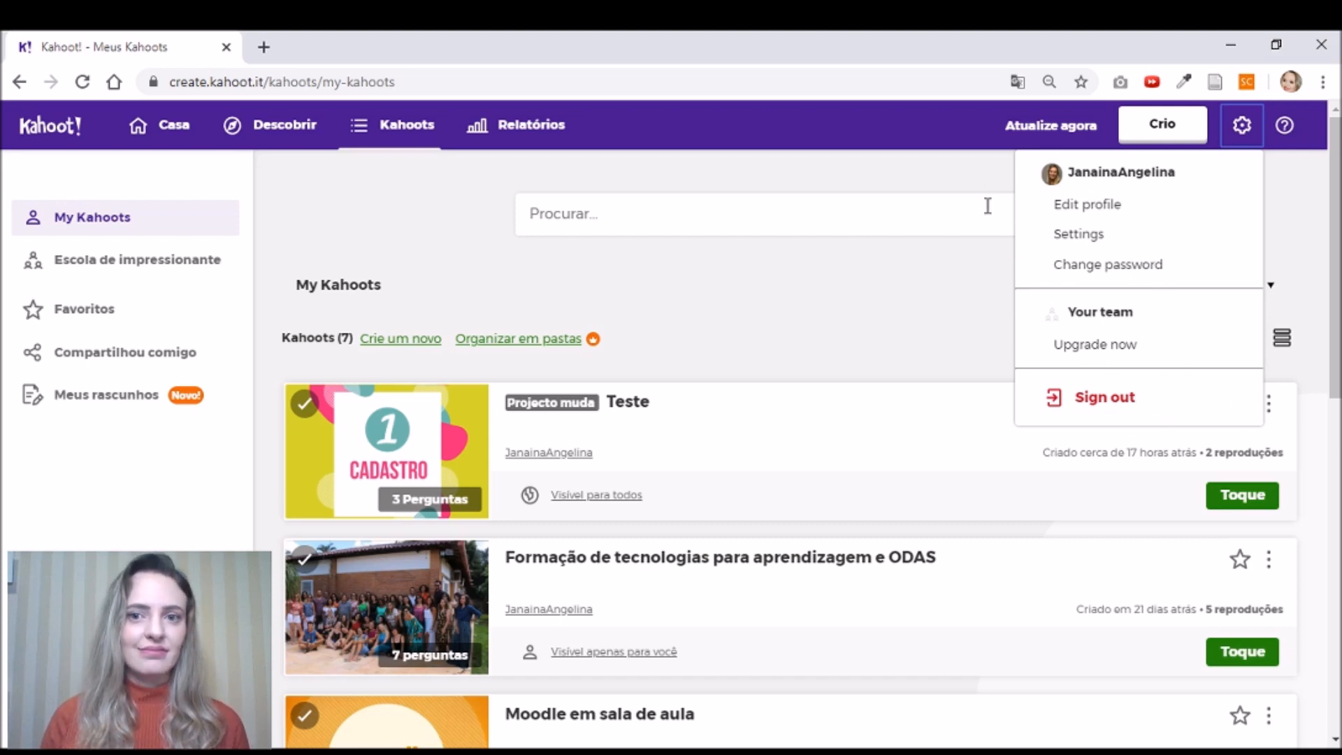
# - Close the account options menu and start creating a new kahoot
pyautogui.click(976, 178)
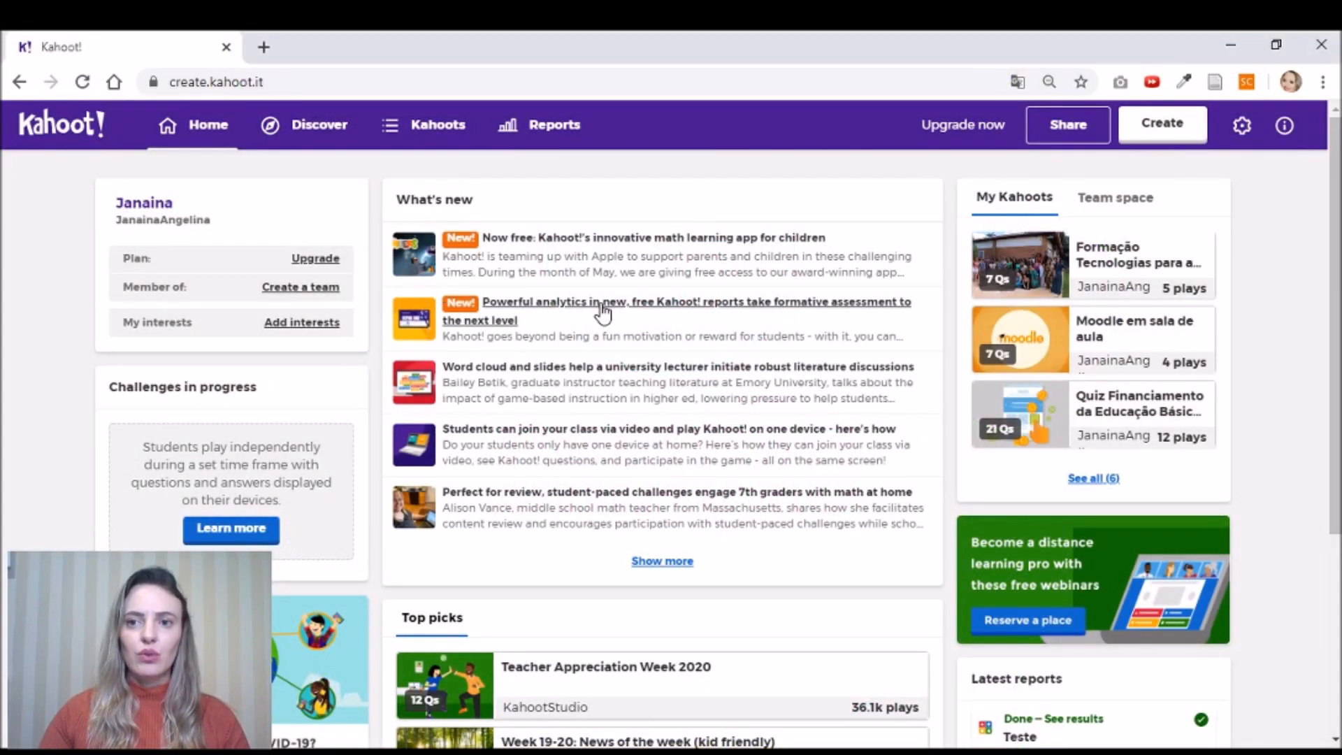
pyautogui.click(1175, 133)
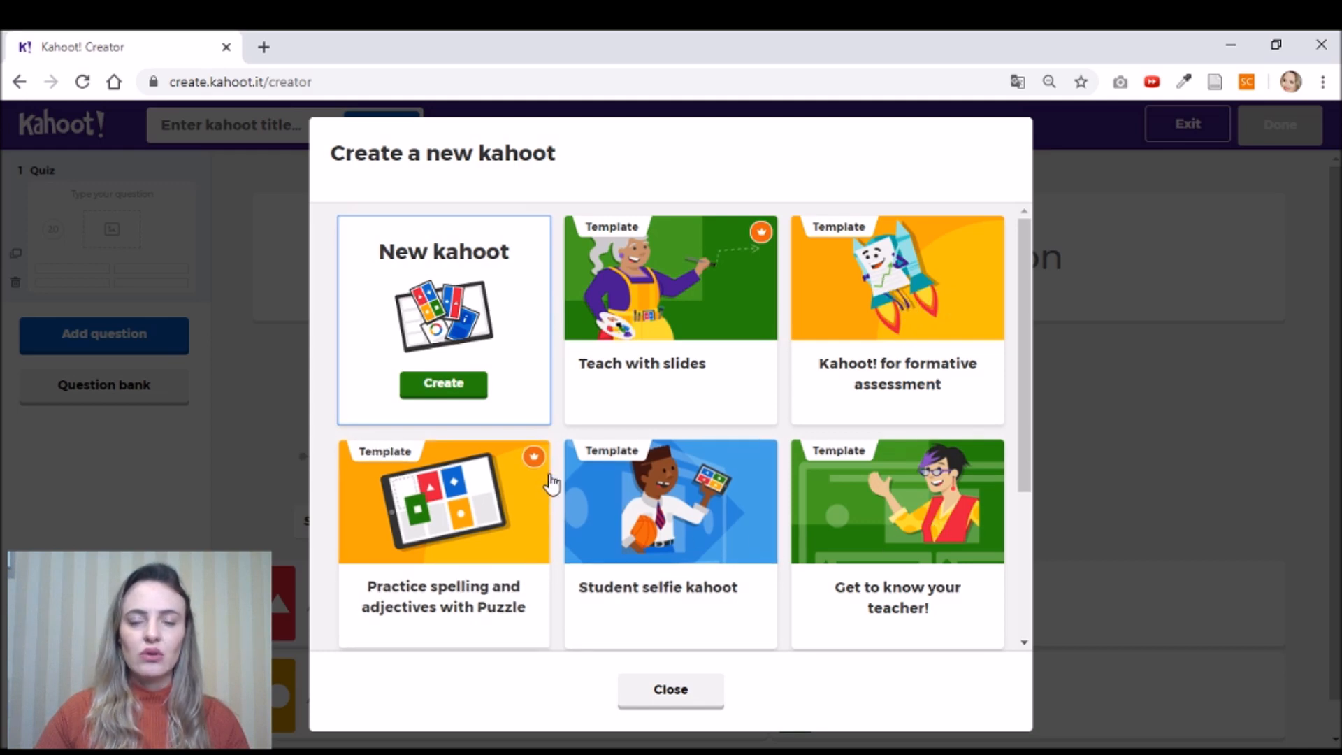
# - Choose a blank New kahoot and begin its first Quiz question, checking the answer types
pyautogui.click(444, 387)
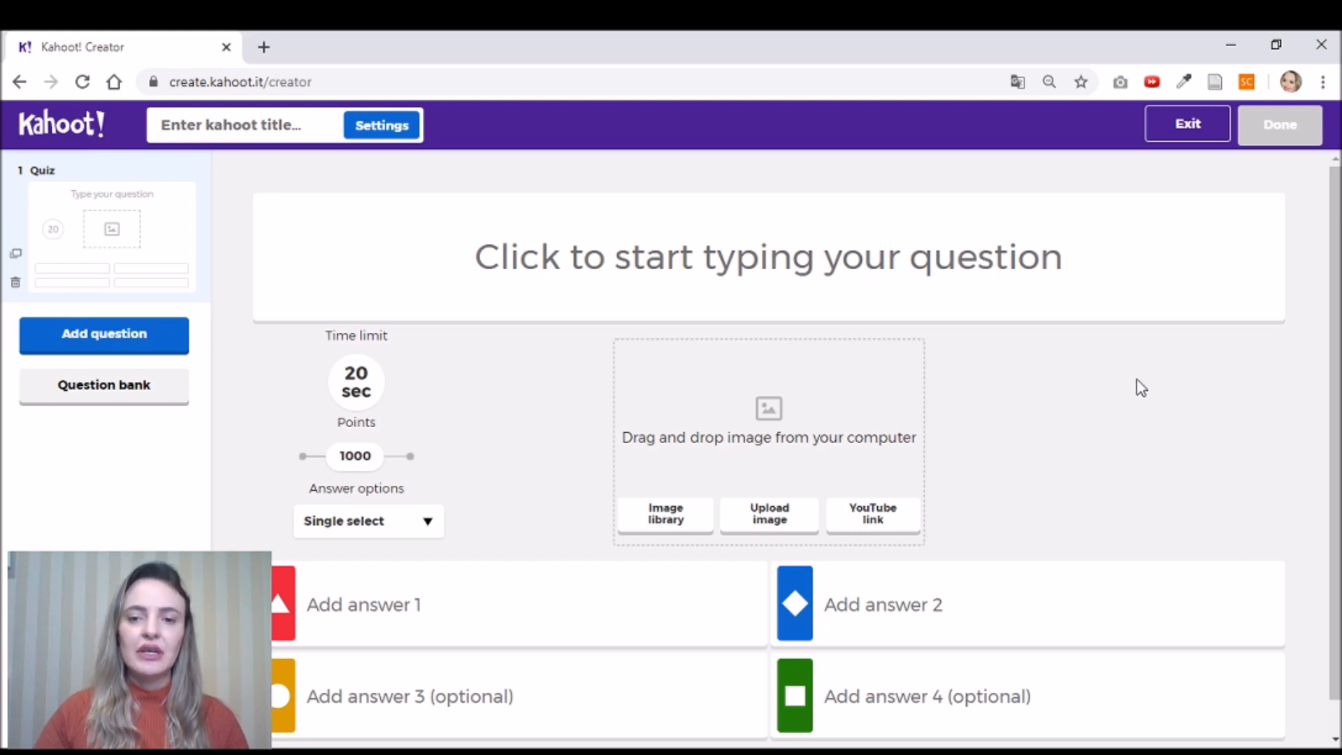
pyautogui.click(746, 268)
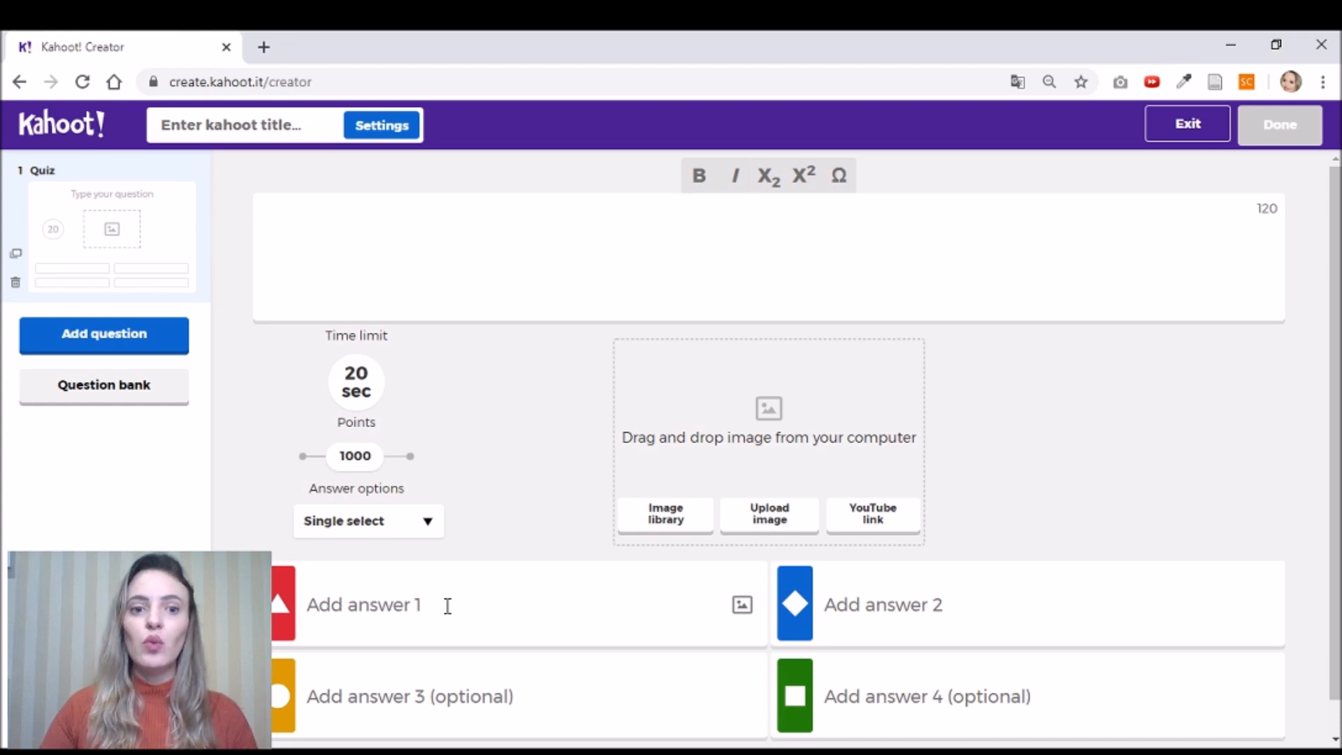
pyautogui.click(430, 526)
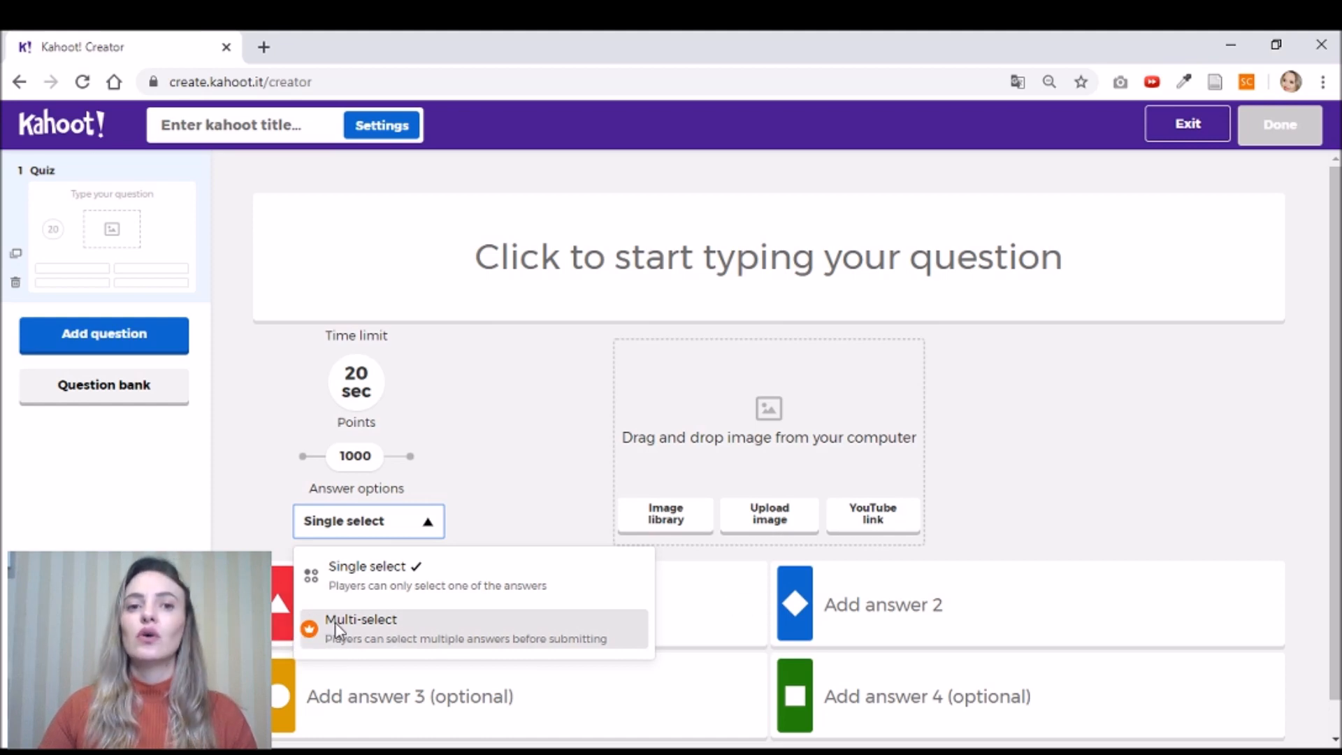
# - Keep Single select and a 20 sec time limit, and drag Points to 2000
pyautogui.click(428, 521)
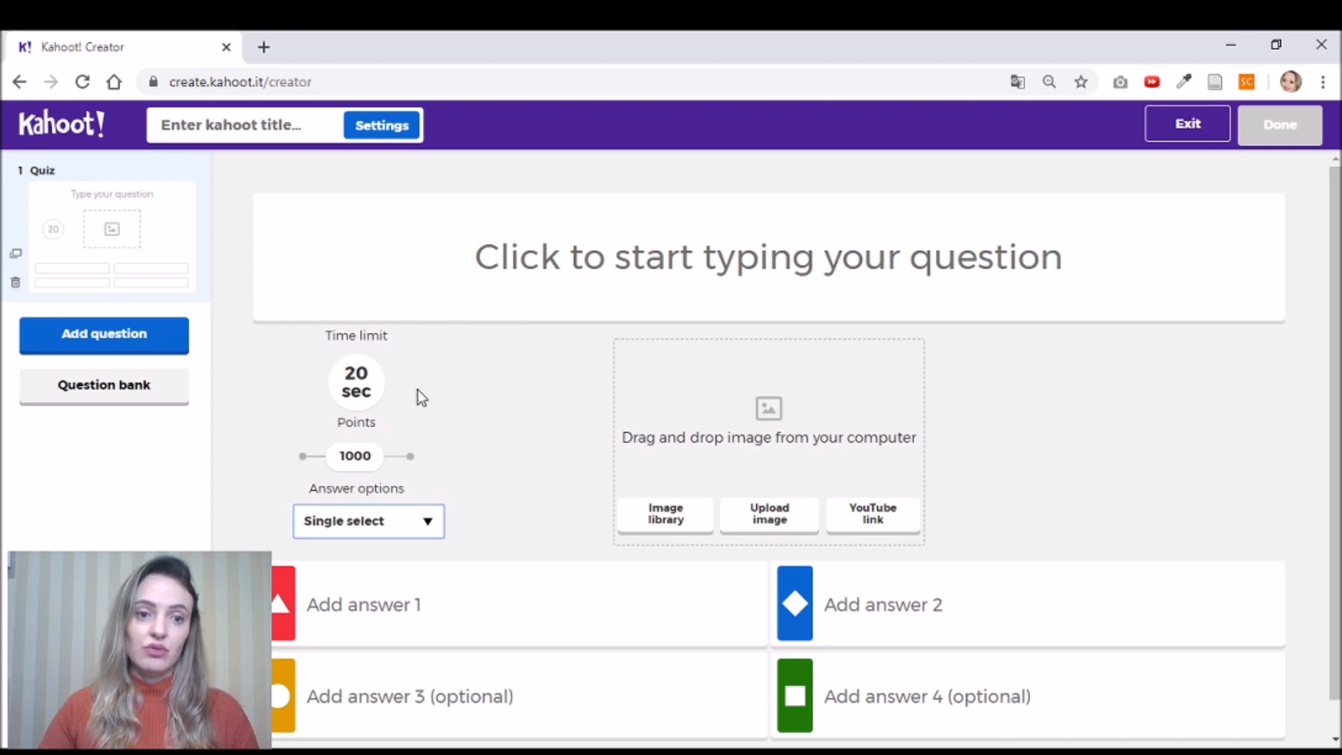
pyautogui.click(366, 389)
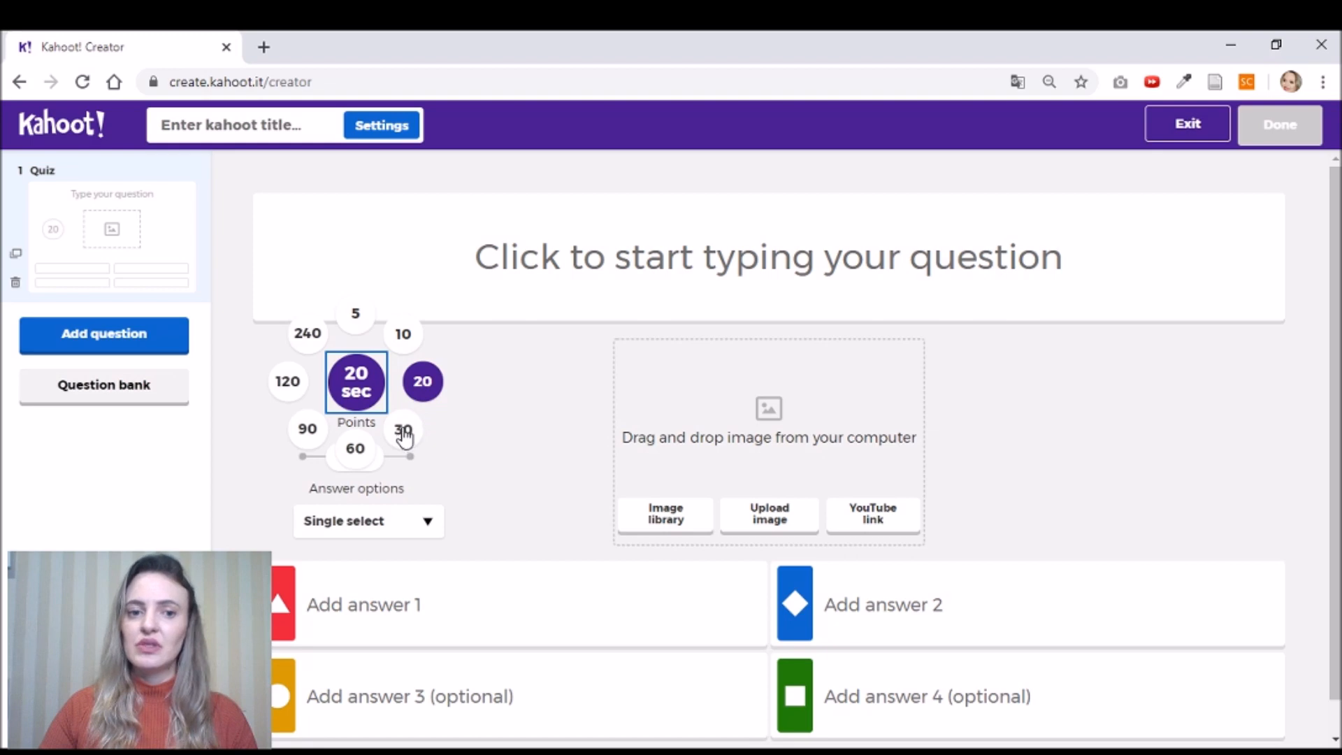
pyautogui.click(358, 379)
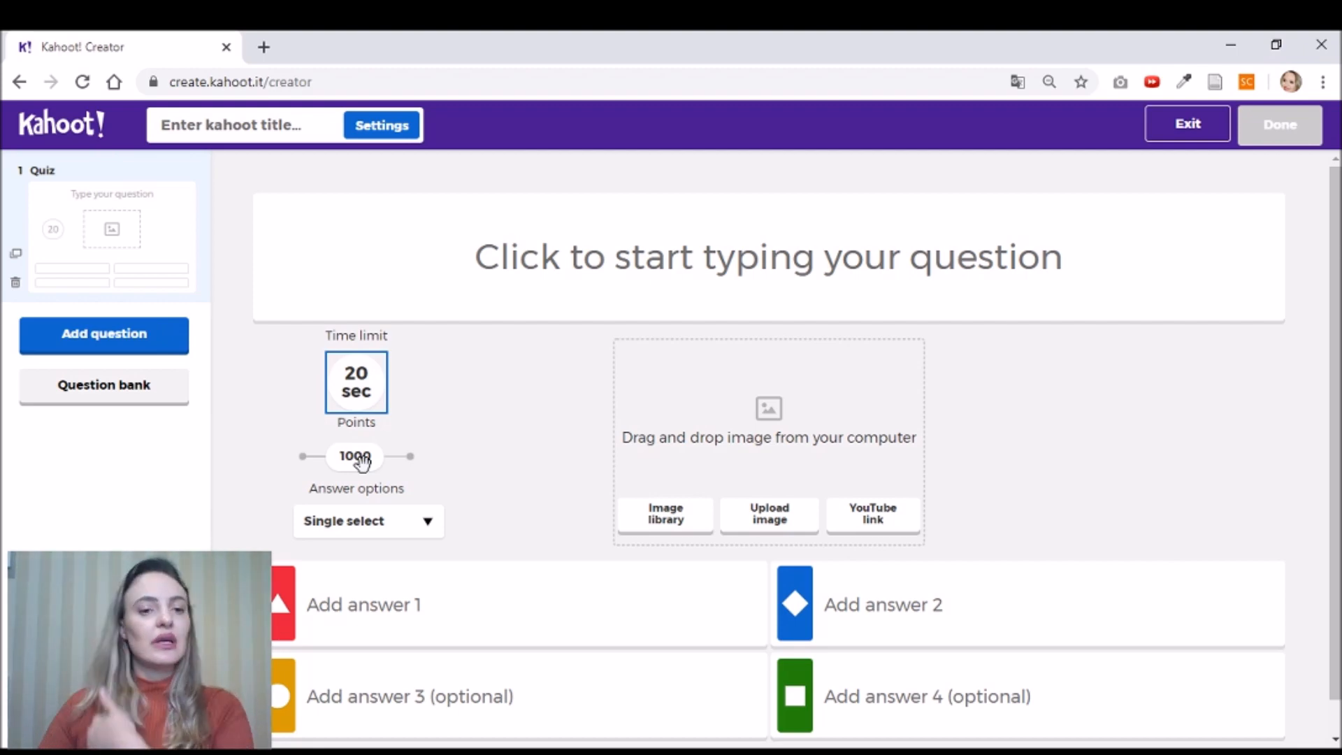
pyautogui.click(303, 456)
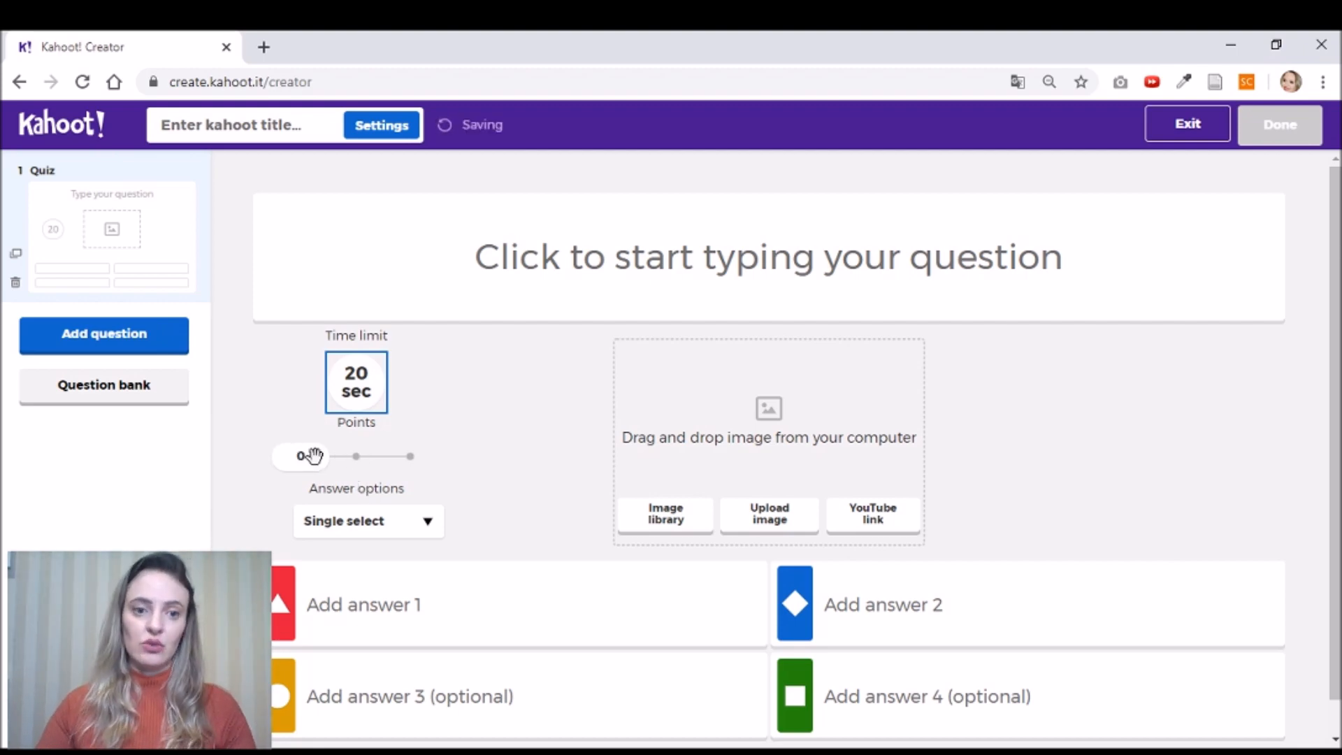
pyautogui.moveTo(303, 460); pyautogui.dragTo(342, 476)
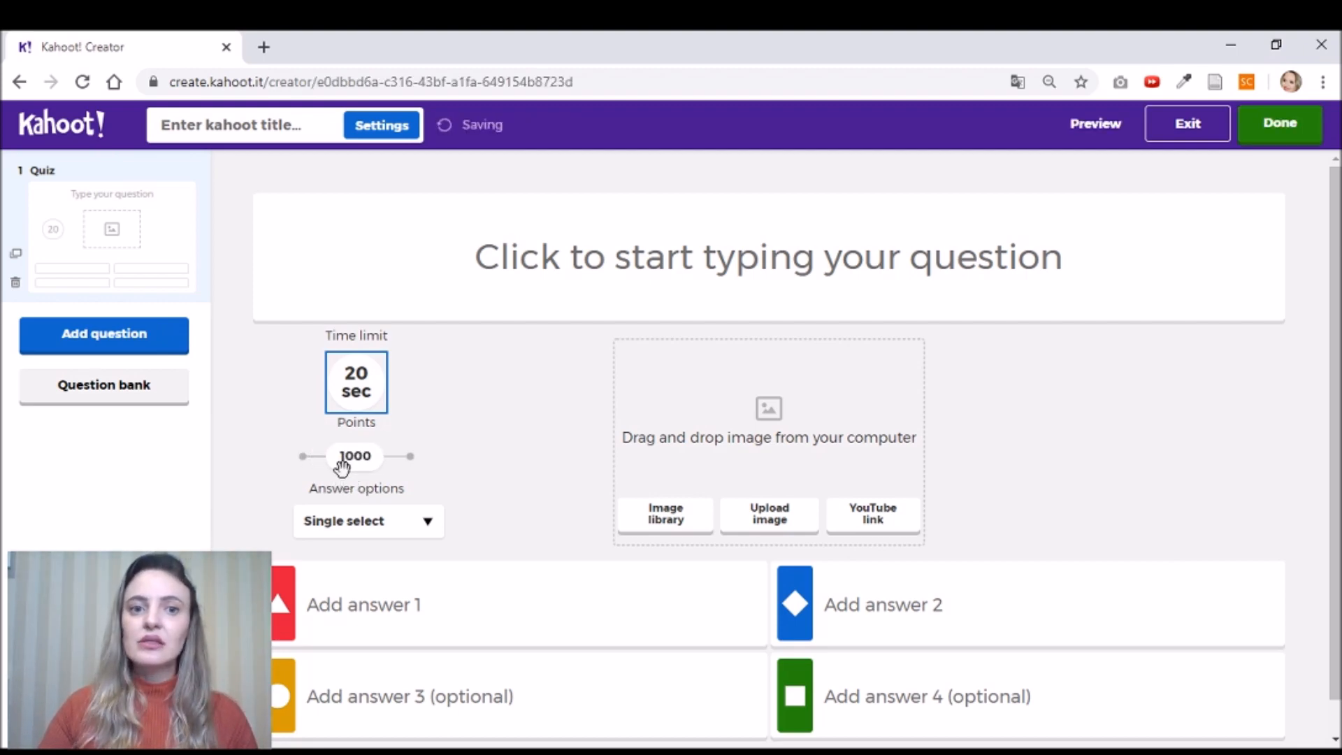
pyautogui.moveTo(346, 465); pyautogui.dragTo(413, 467)
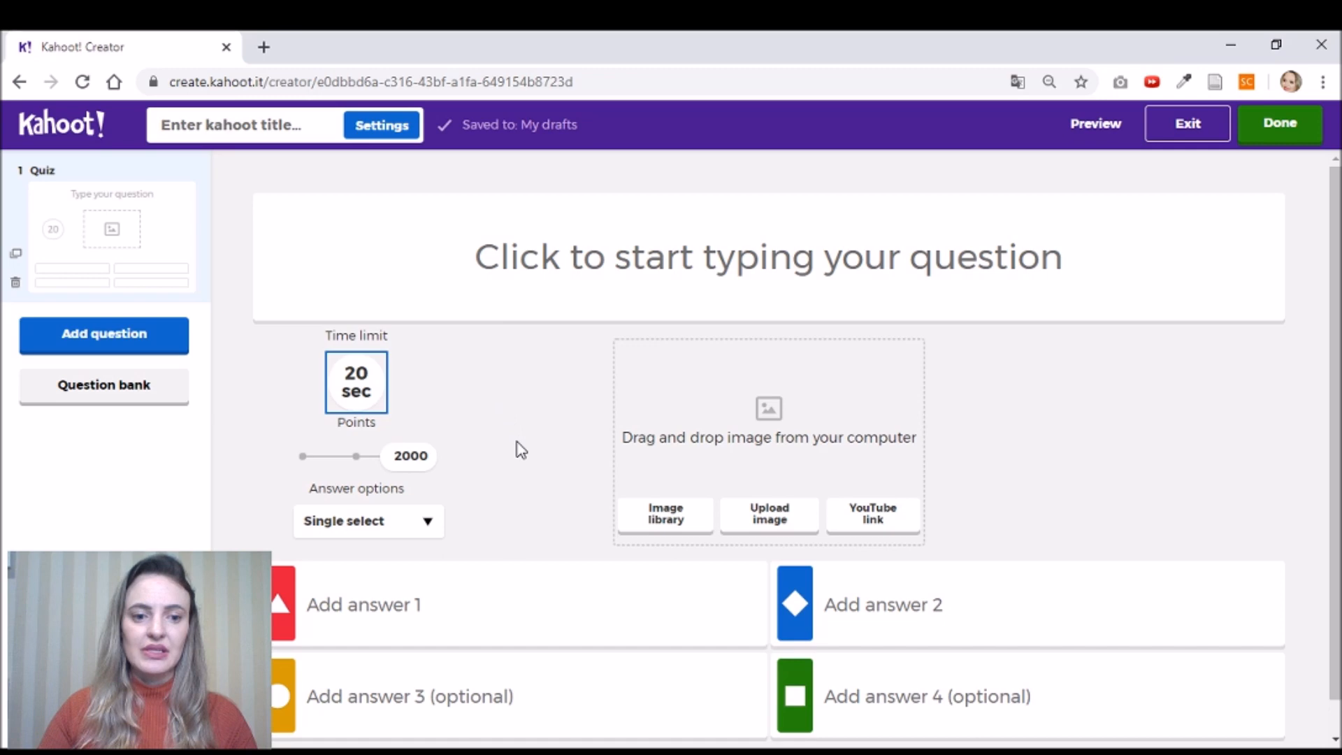
pyautogui.scroll(-1, 516, 447)
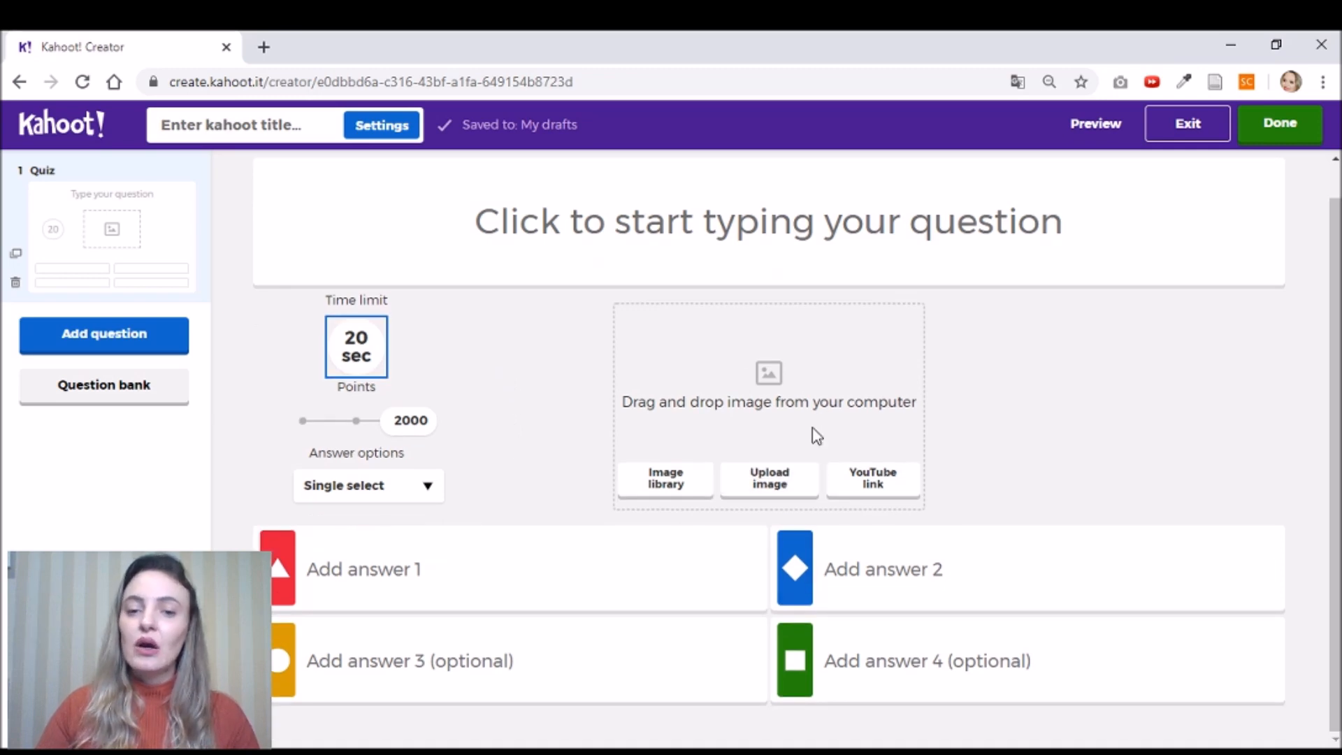
pyautogui.click(677, 493)
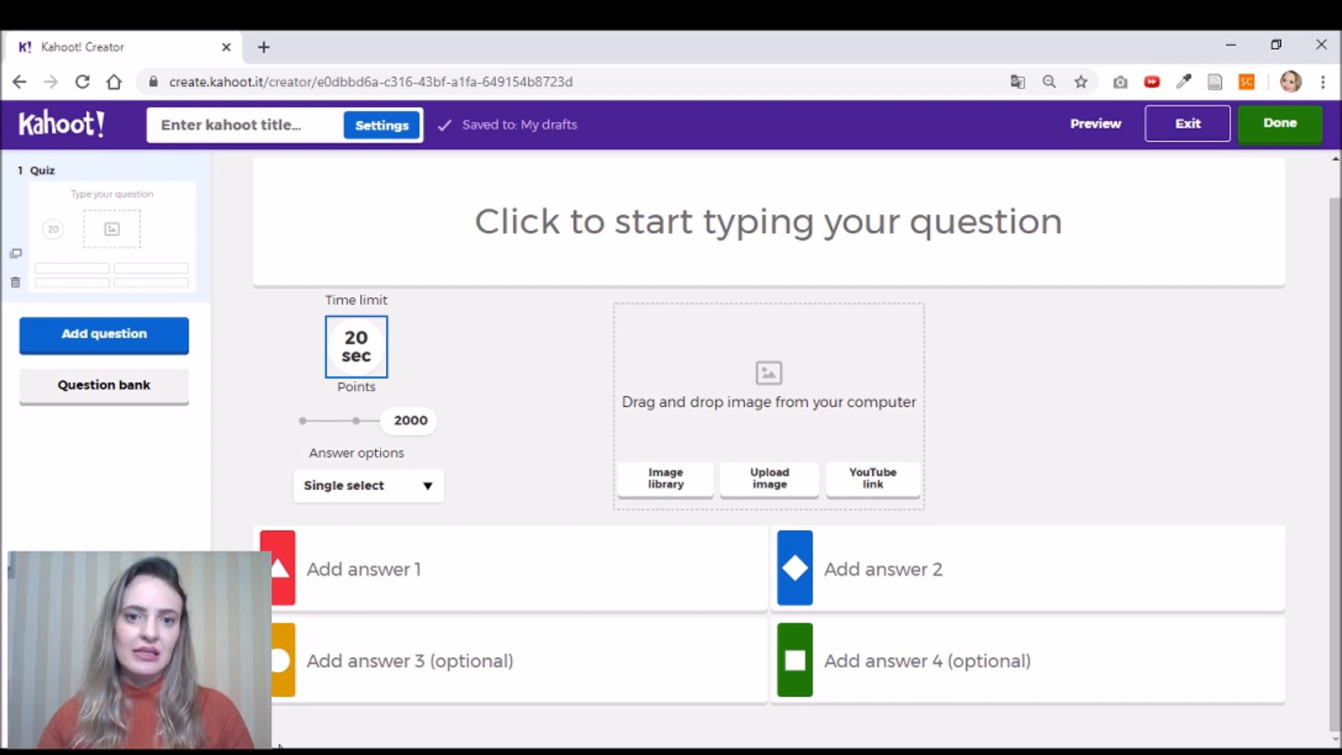
# - Enter the question text 'É exemplo de adjetivo:' with a capital É
pyautogui.click(688, 236)
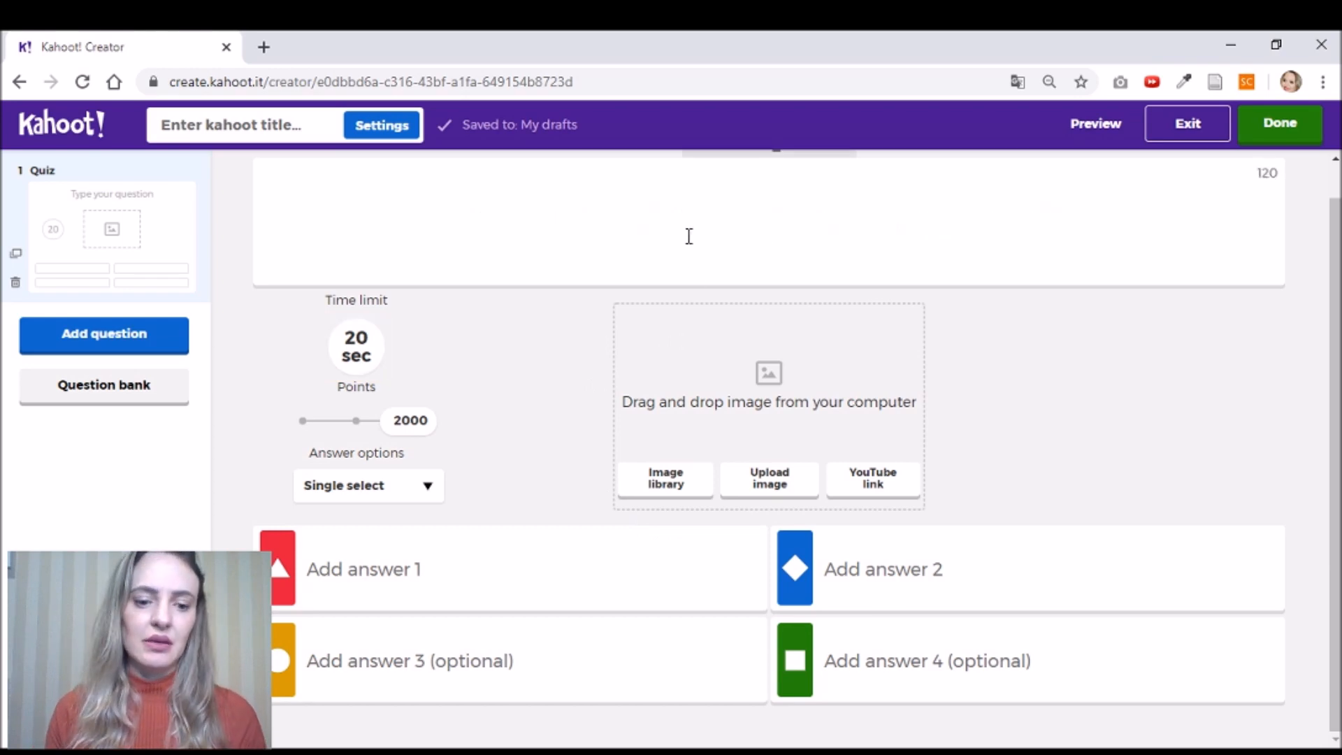
pyautogui.write('é')
pyautogui.press('BackSpace')
pyautogui.press('BackSpace')
pyautogui.write('é')
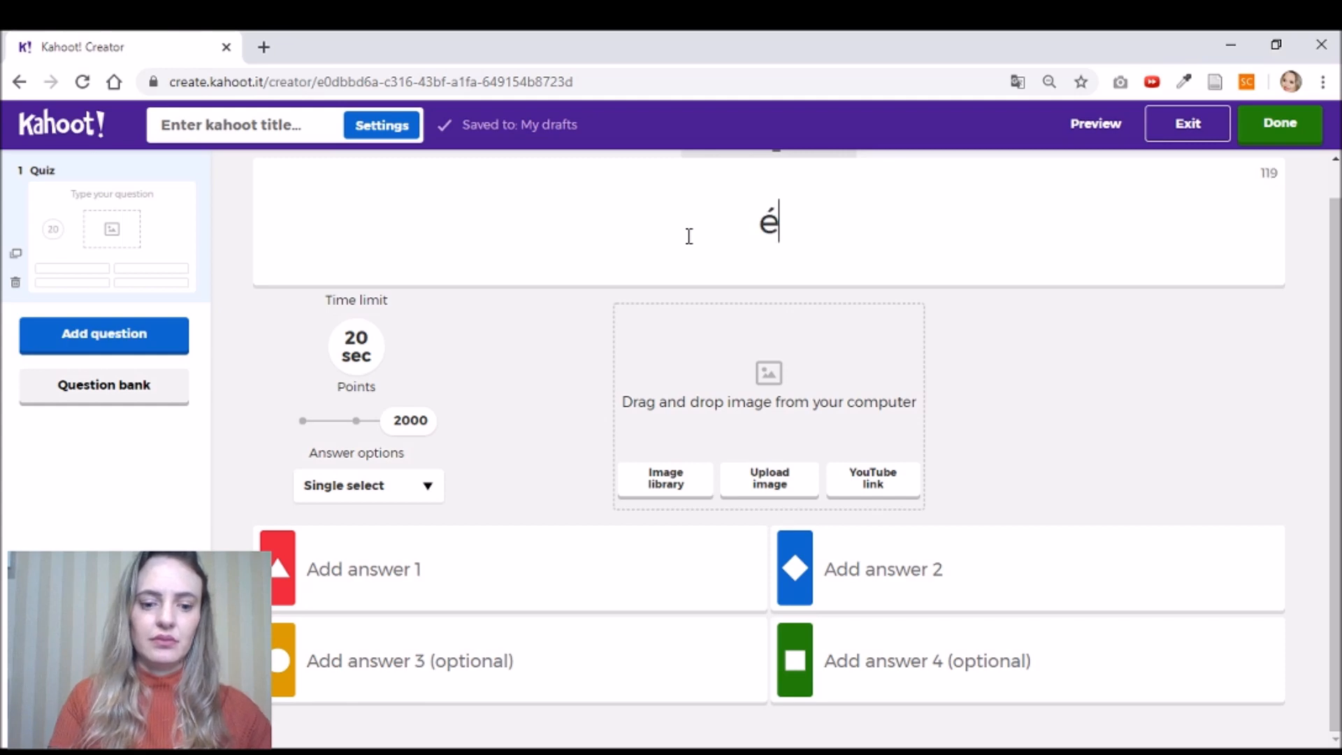
pyautogui.press('BackSpace')
pyautogui.write('É')
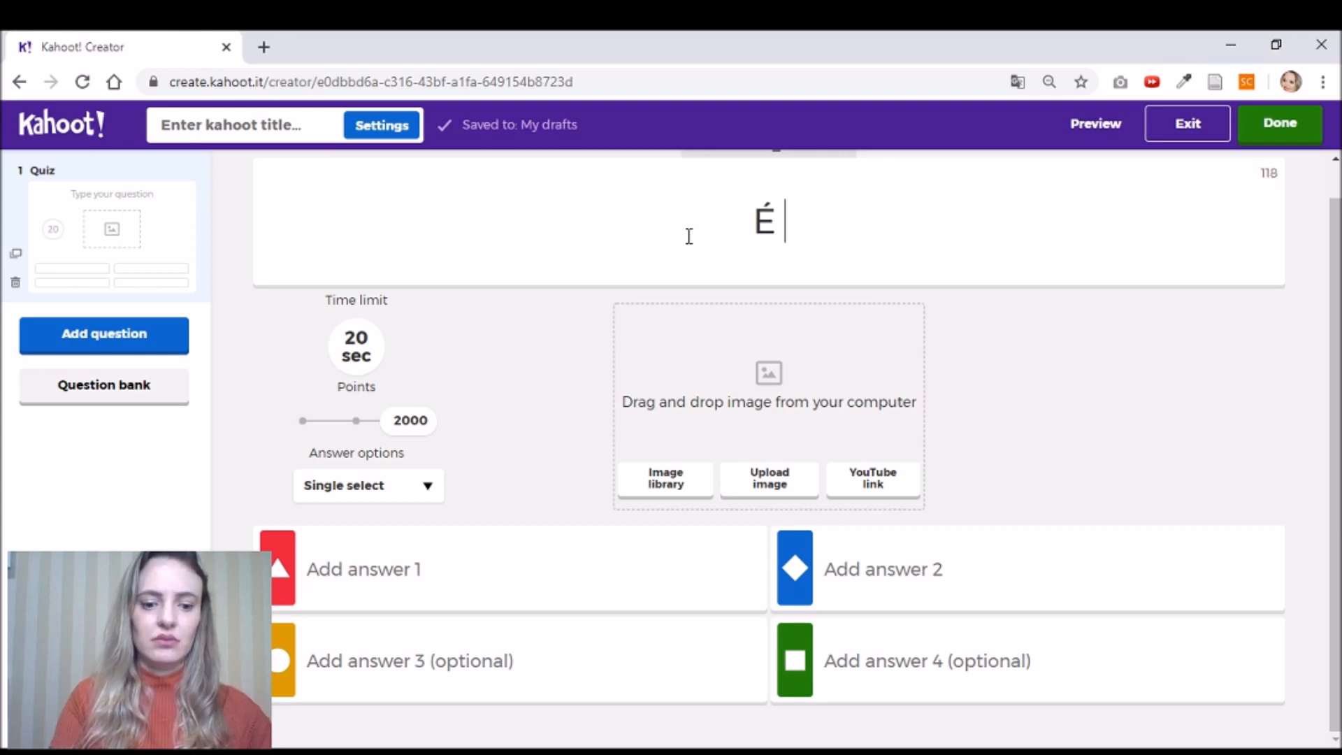
pyautogui.write(' exempl')
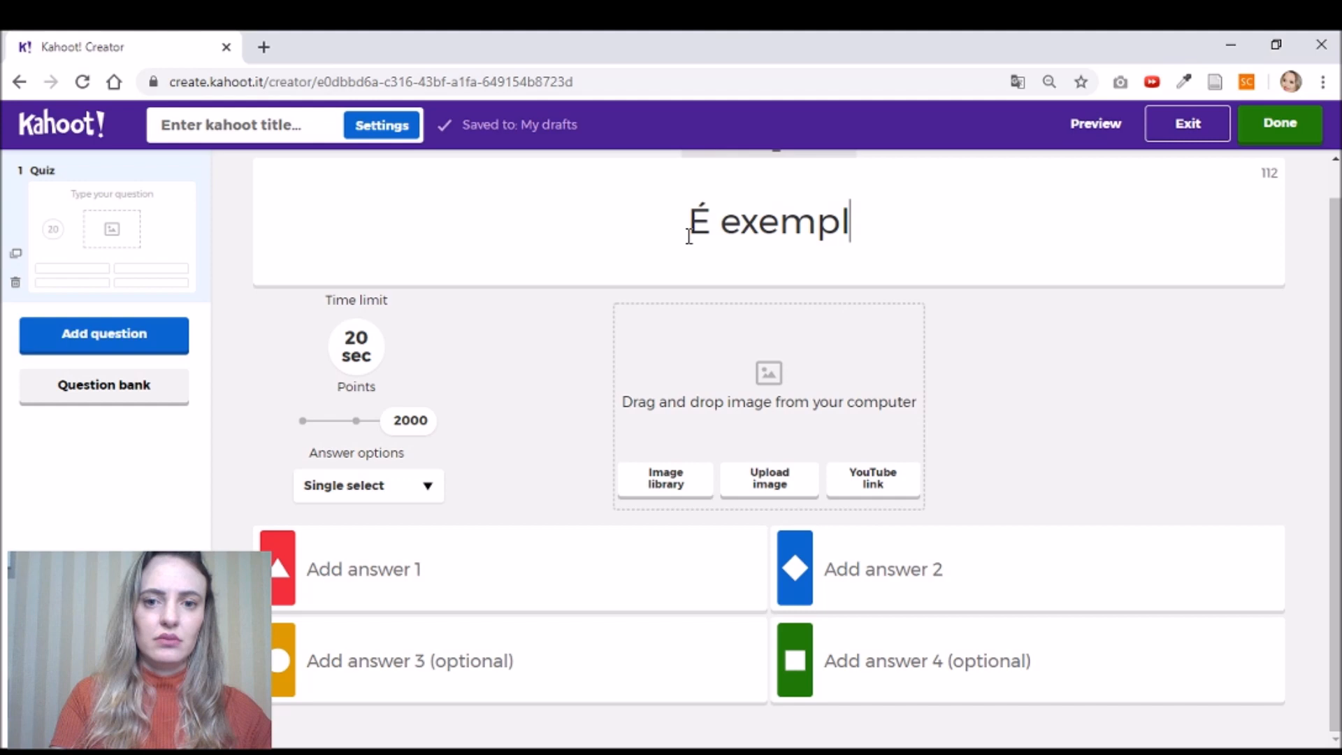
pyautogui.write('o de adjetivo:')
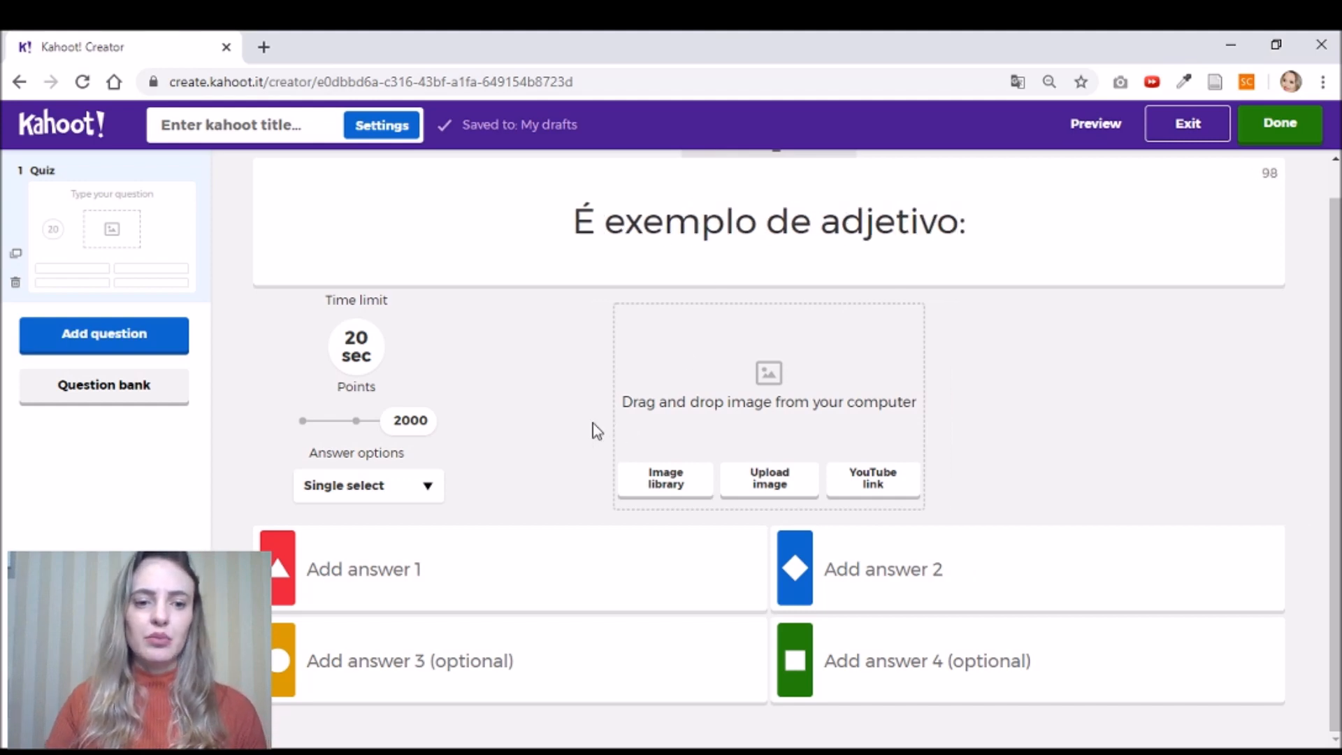
# - Fill in the four answers Casa, Criativo, Celular and Alegria
pyautogui.click(420, 565)
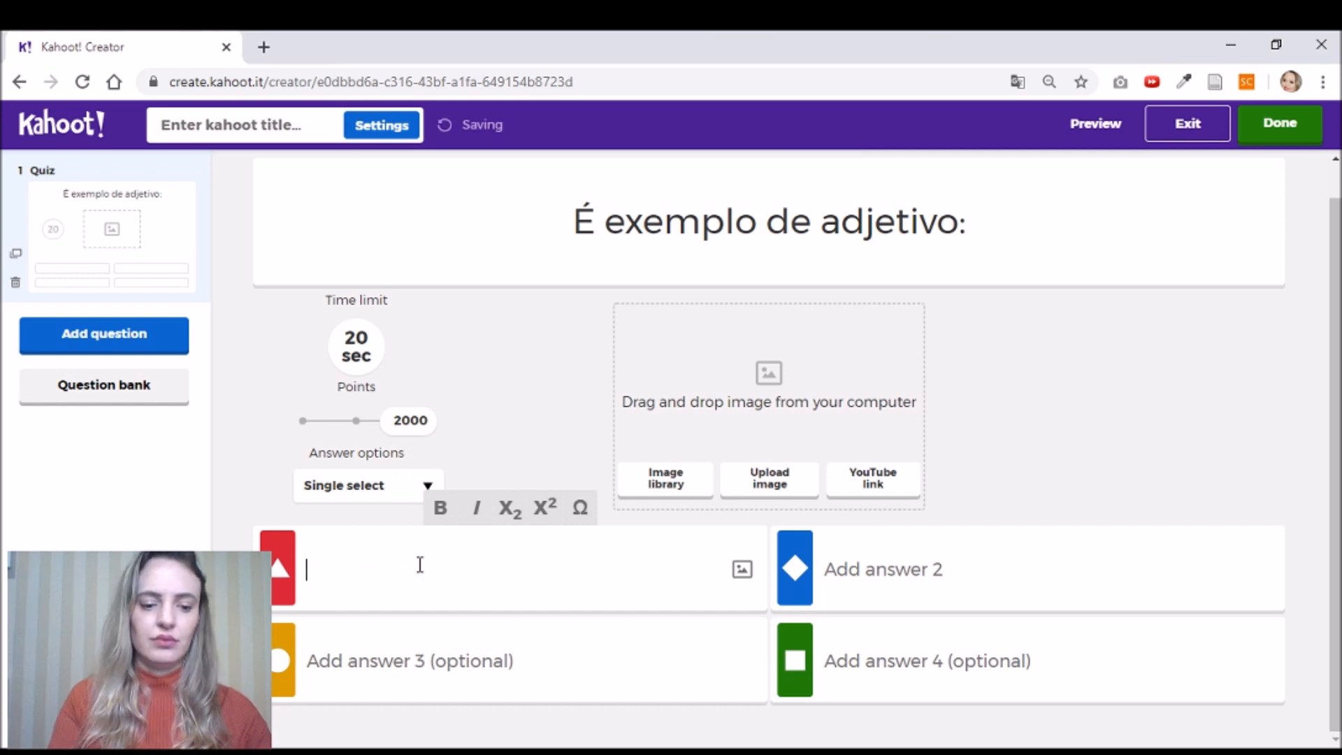
pyautogui.write('Casa')
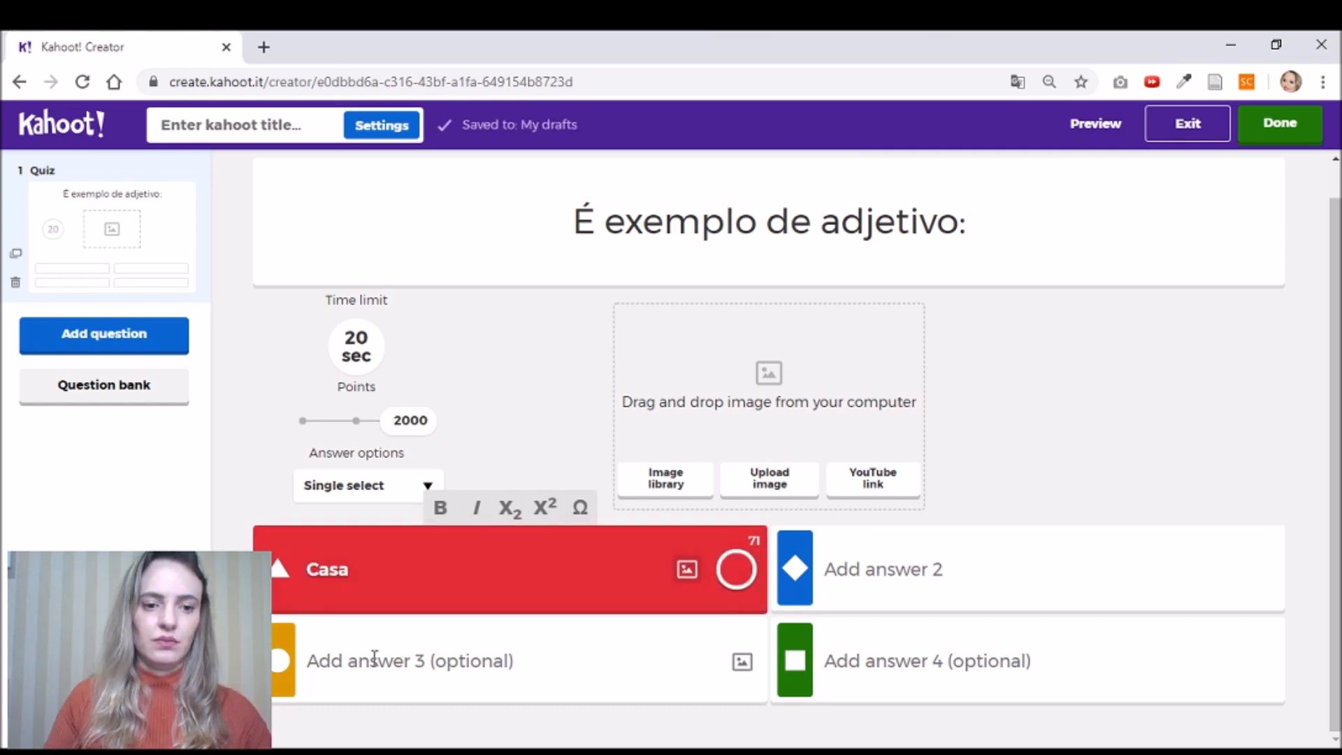
pyautogui.click(370, 667)
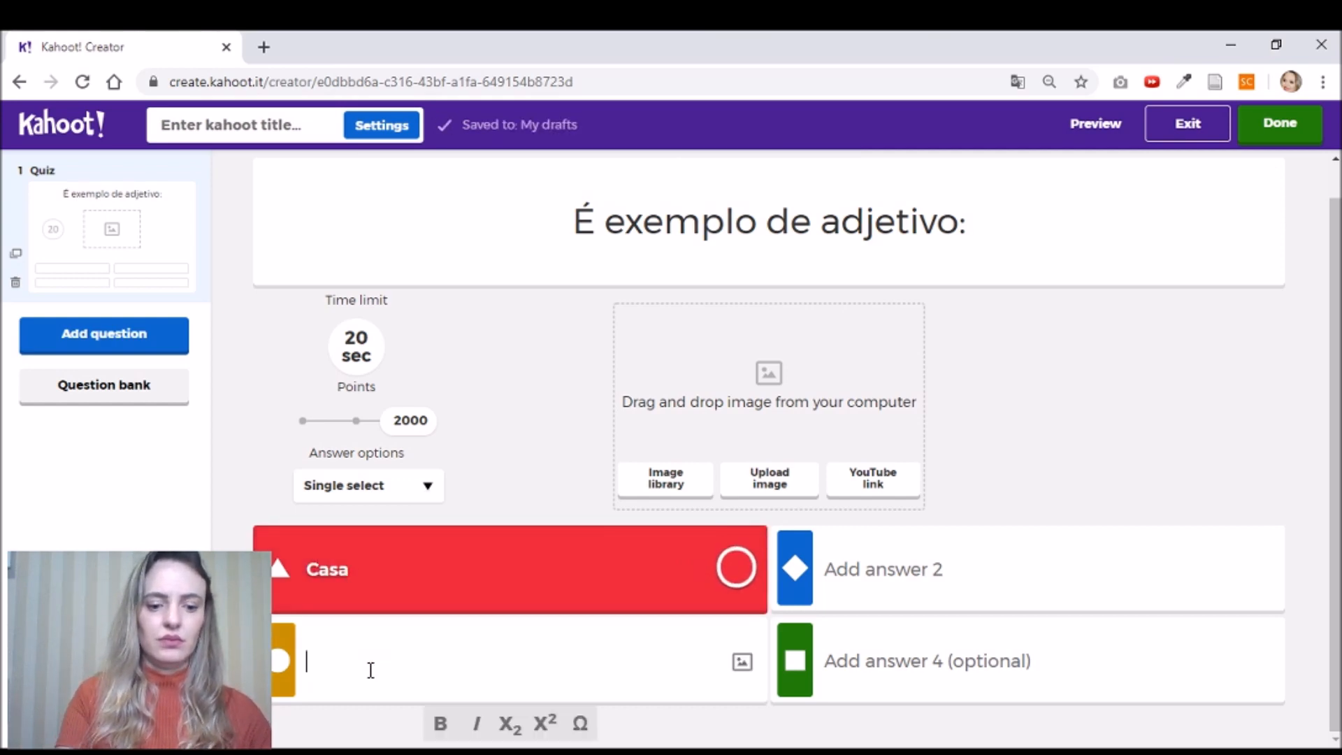
pyautogui.write('Criativo')
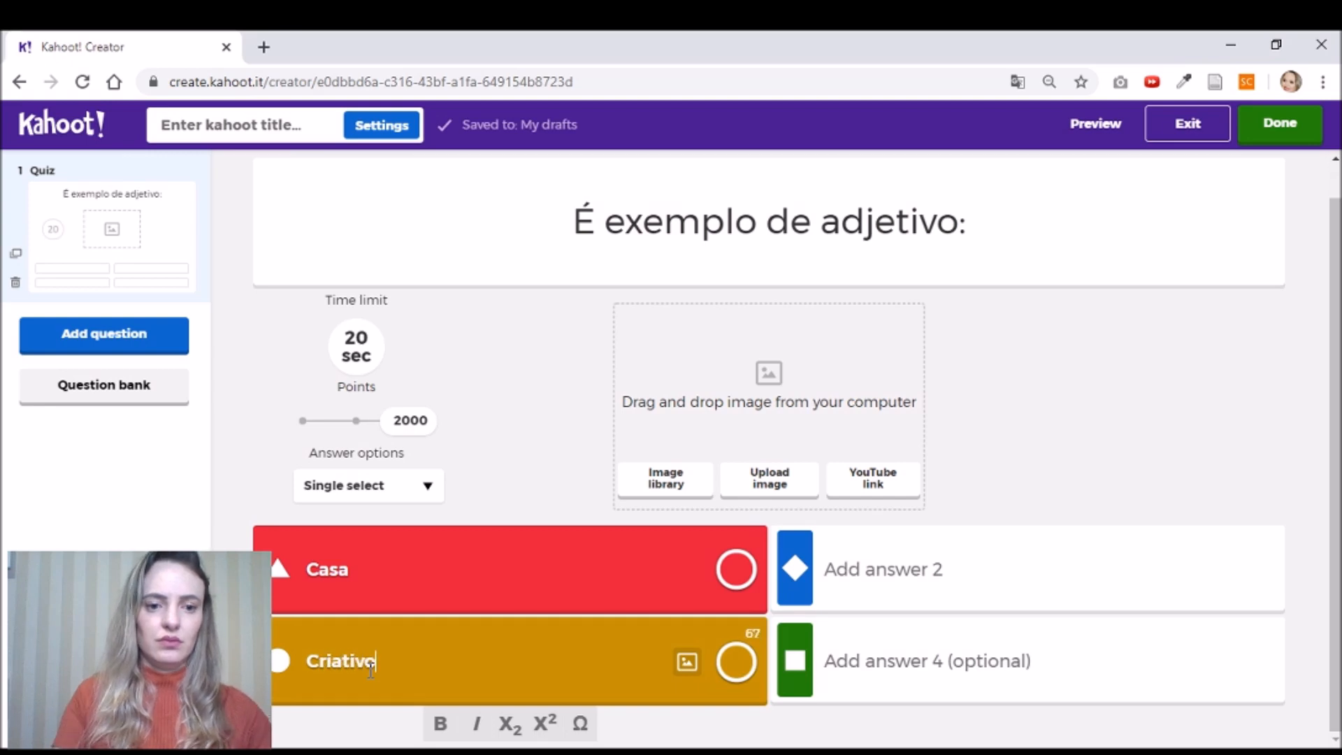
pyautogui.click(943, 568)
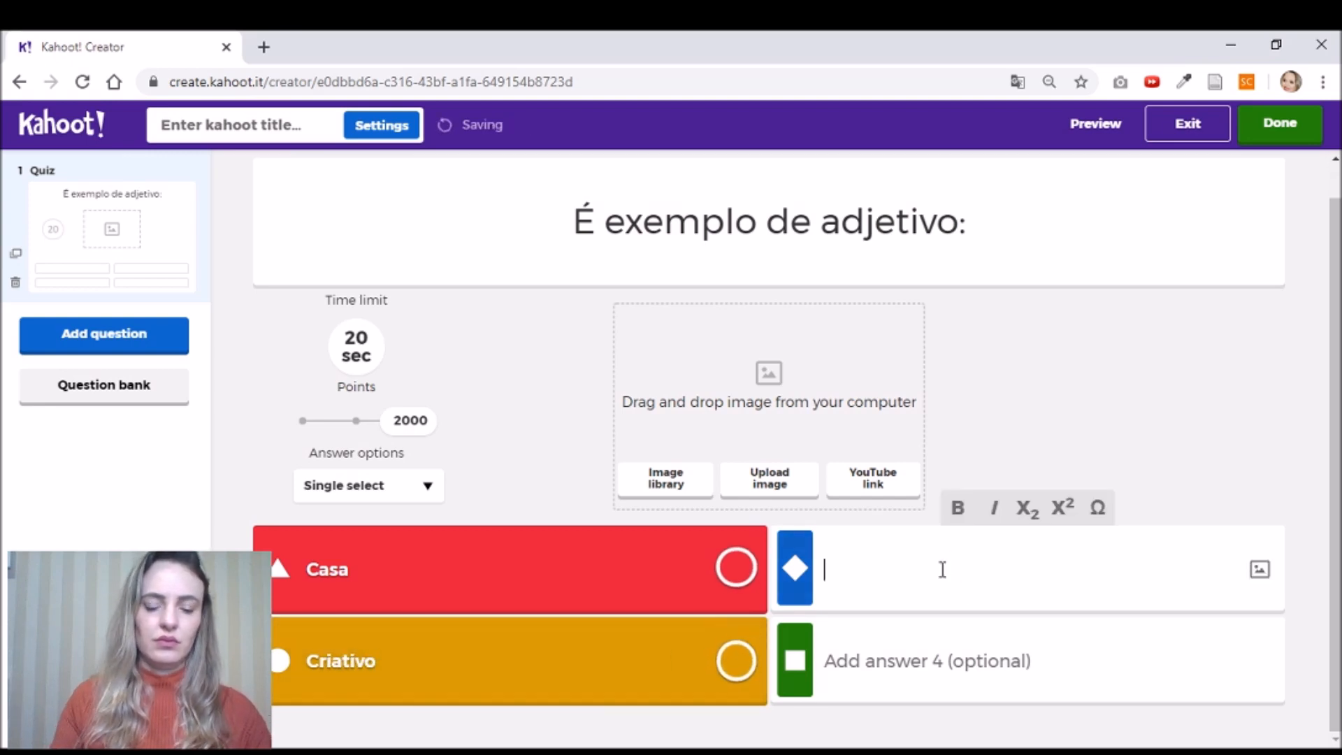
pyautogui.write('Celular')
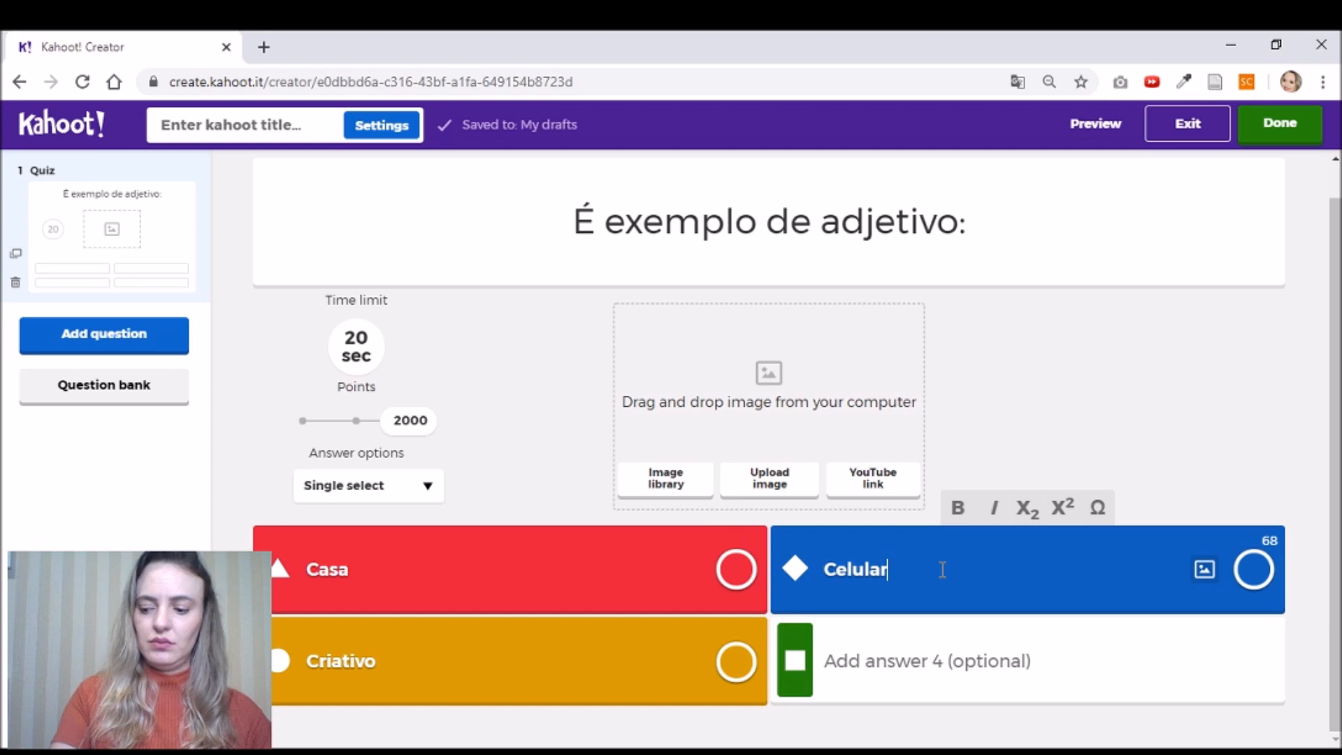
pyautogui.click(936, 674)
pyautogui.write('A')
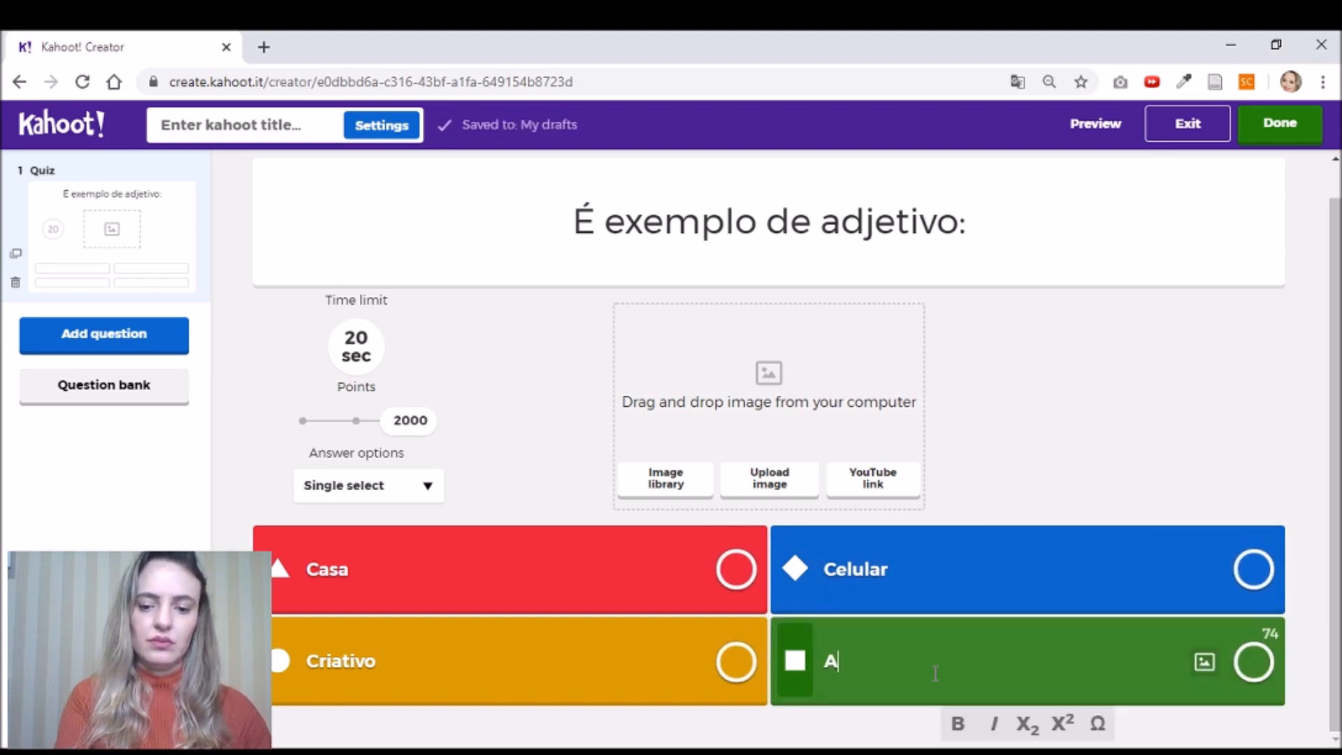
pyautogui.write('legria')
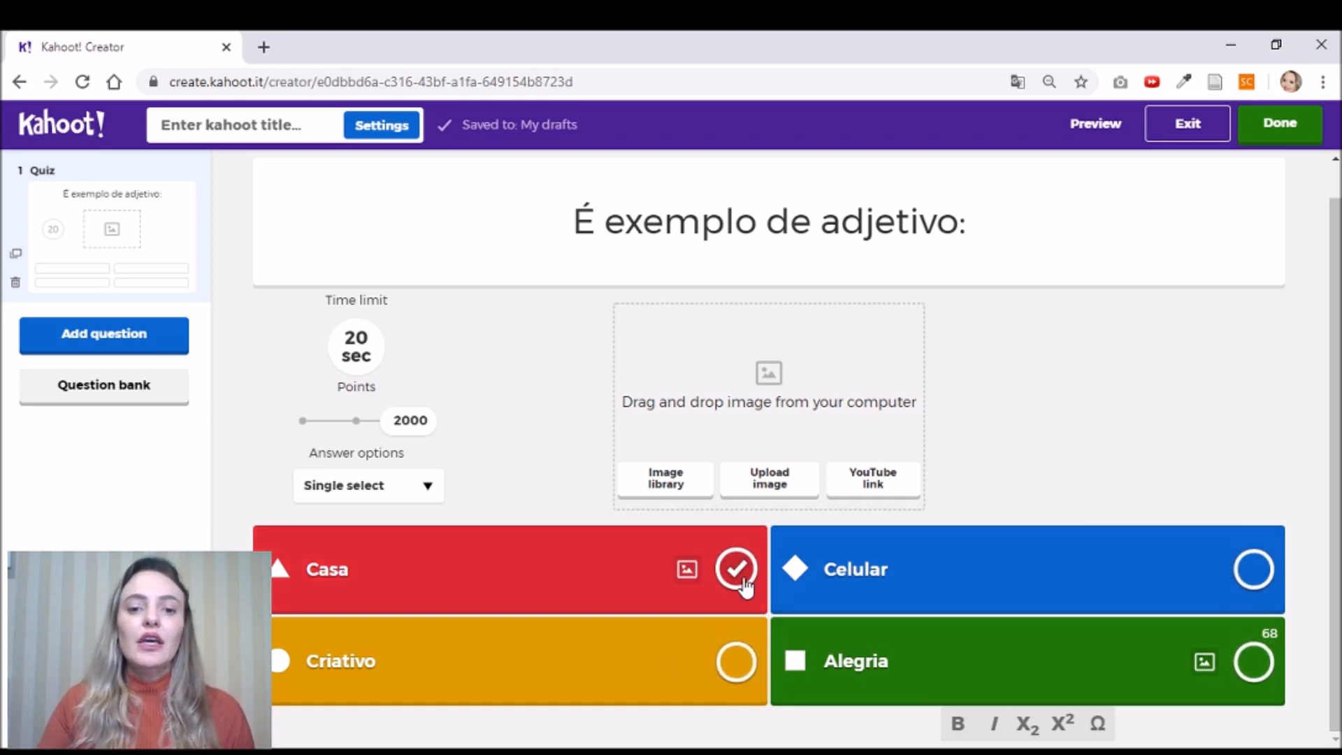
# - Mark Criativo correct, briefly mark all four, then unmark Alegria, Celular and Casa
pyautogui.click(746, 661)
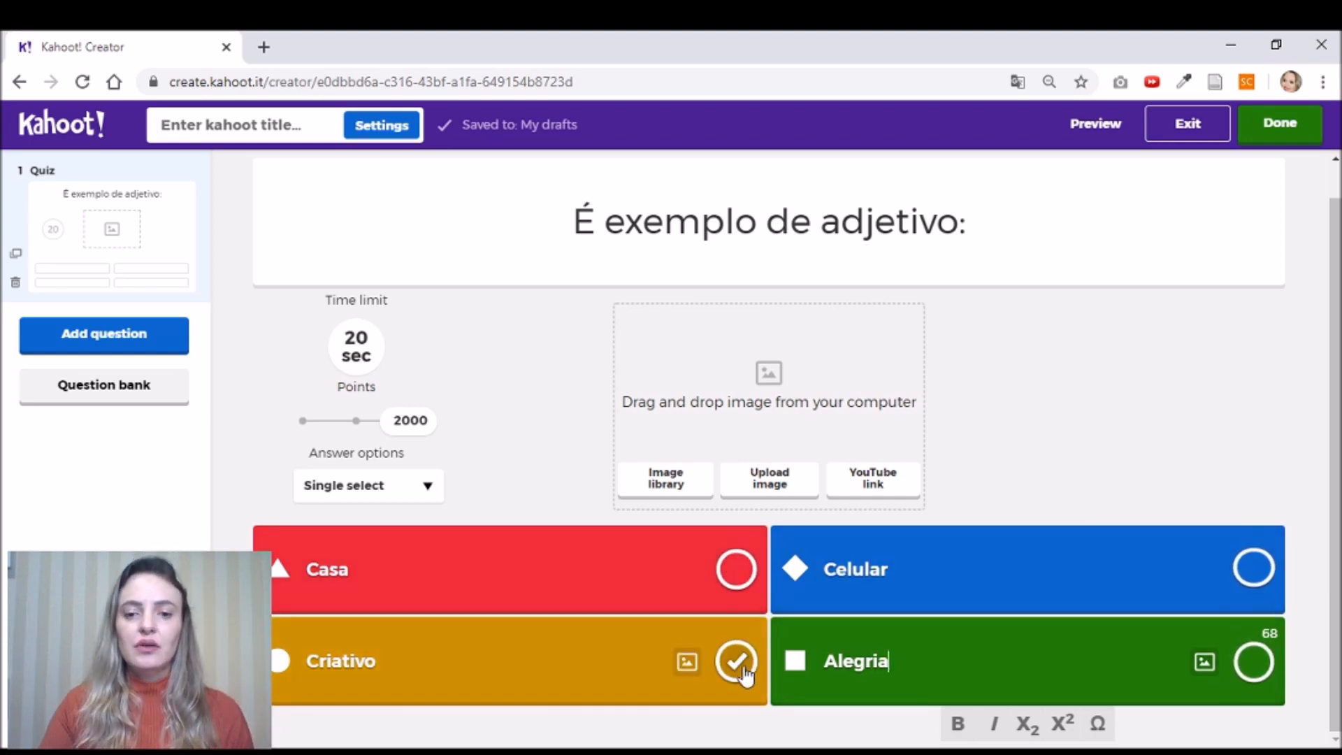
pyautogui.click(746, 673)
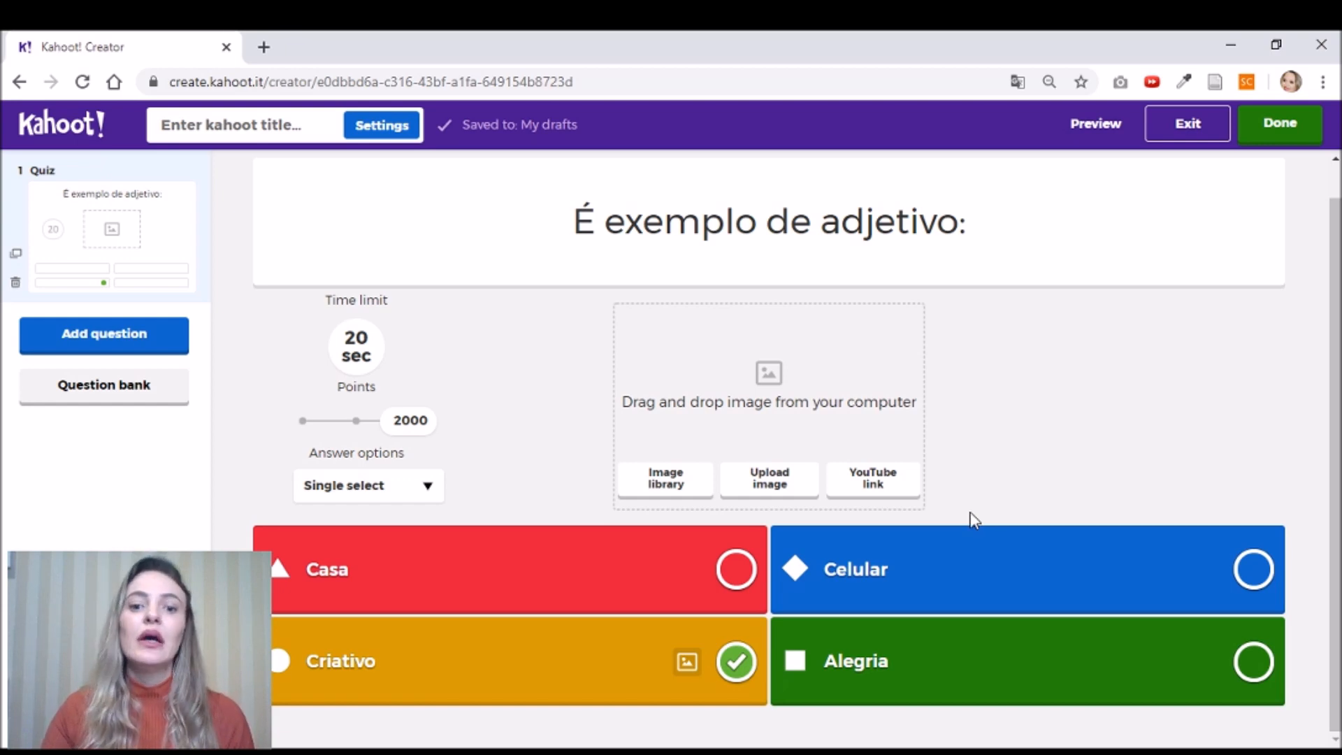
pyautogui.click(737, 571)
pyautogui.click(1253, 569)
pyautogui.click(1256, 662)
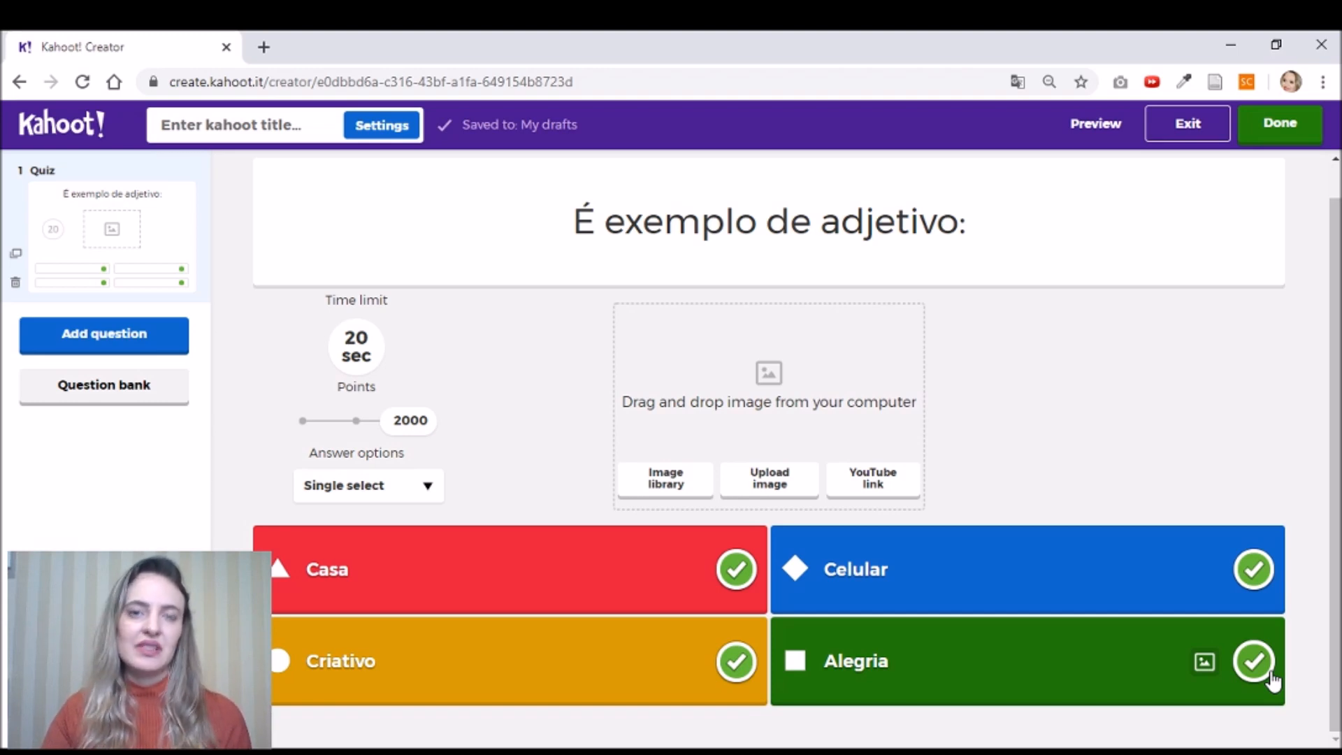
pyautogui.click(1257, 671)
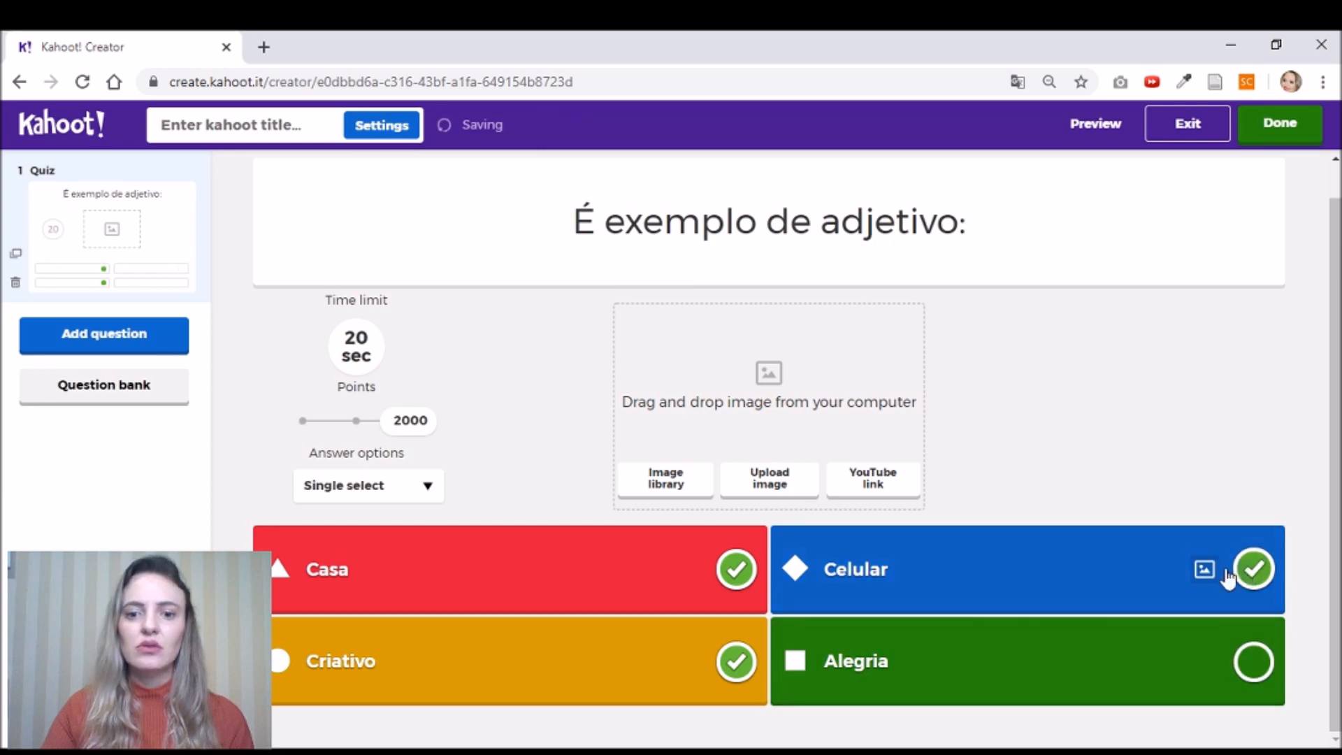
pyautogui.click(1255, 572)
pyautogui.click(749, 577)
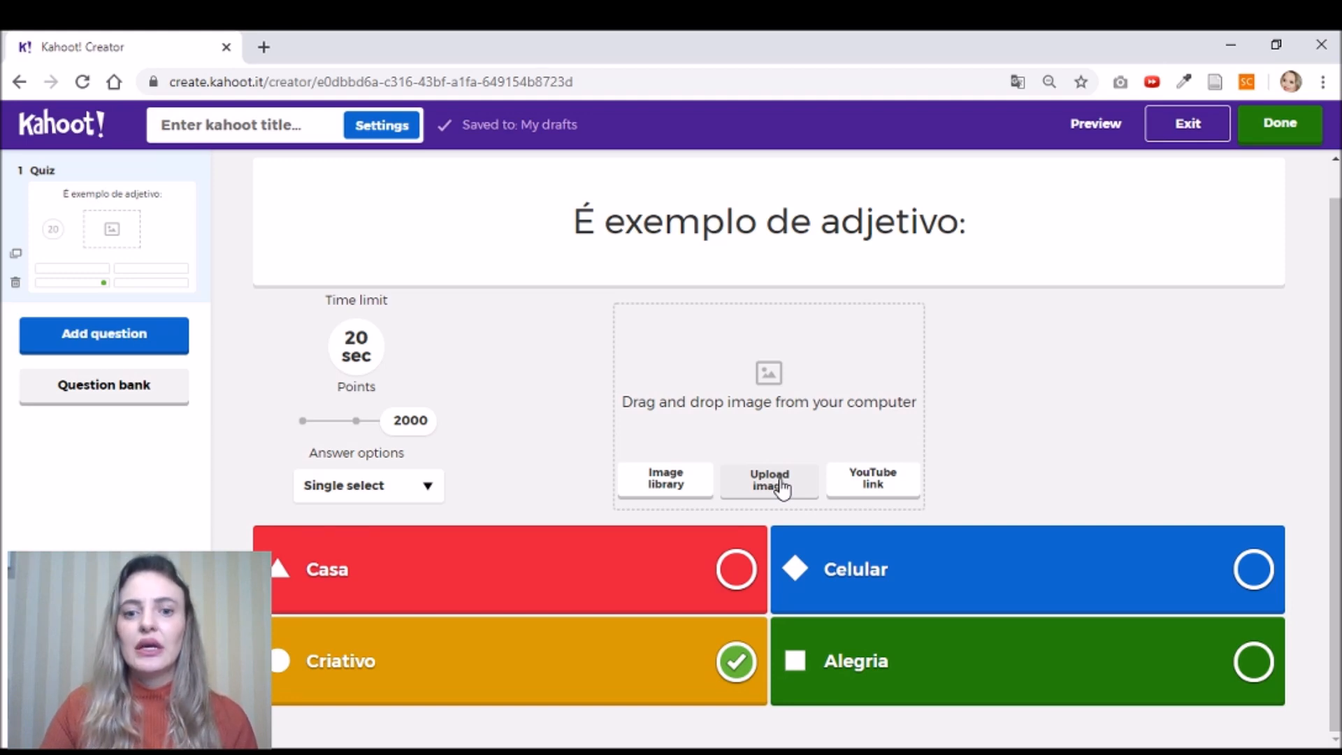
# - Upload the Adjetivos word-cloud image to question 1 with Original image reveal, then add a new question
pyautogui.click(782, 489)
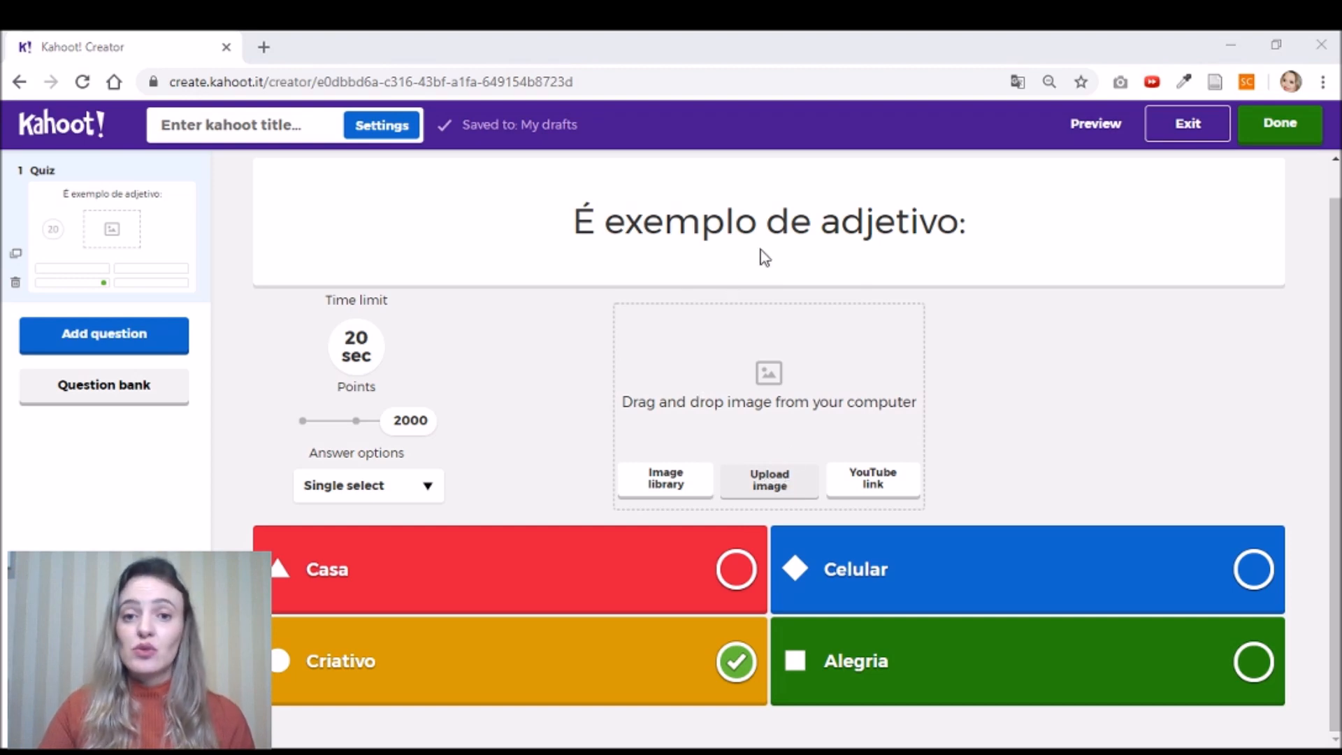
pyautogui.click(597, 371)
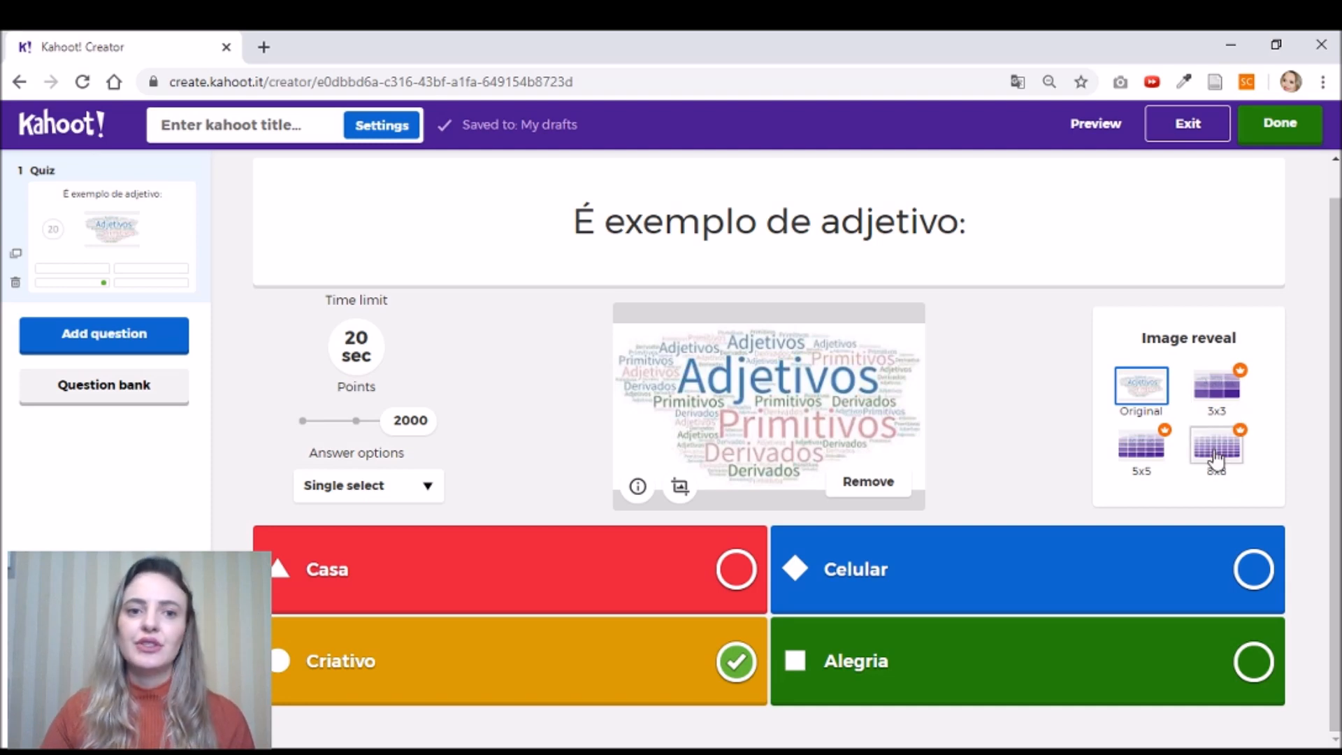
pyautogui.click(1220, 399)
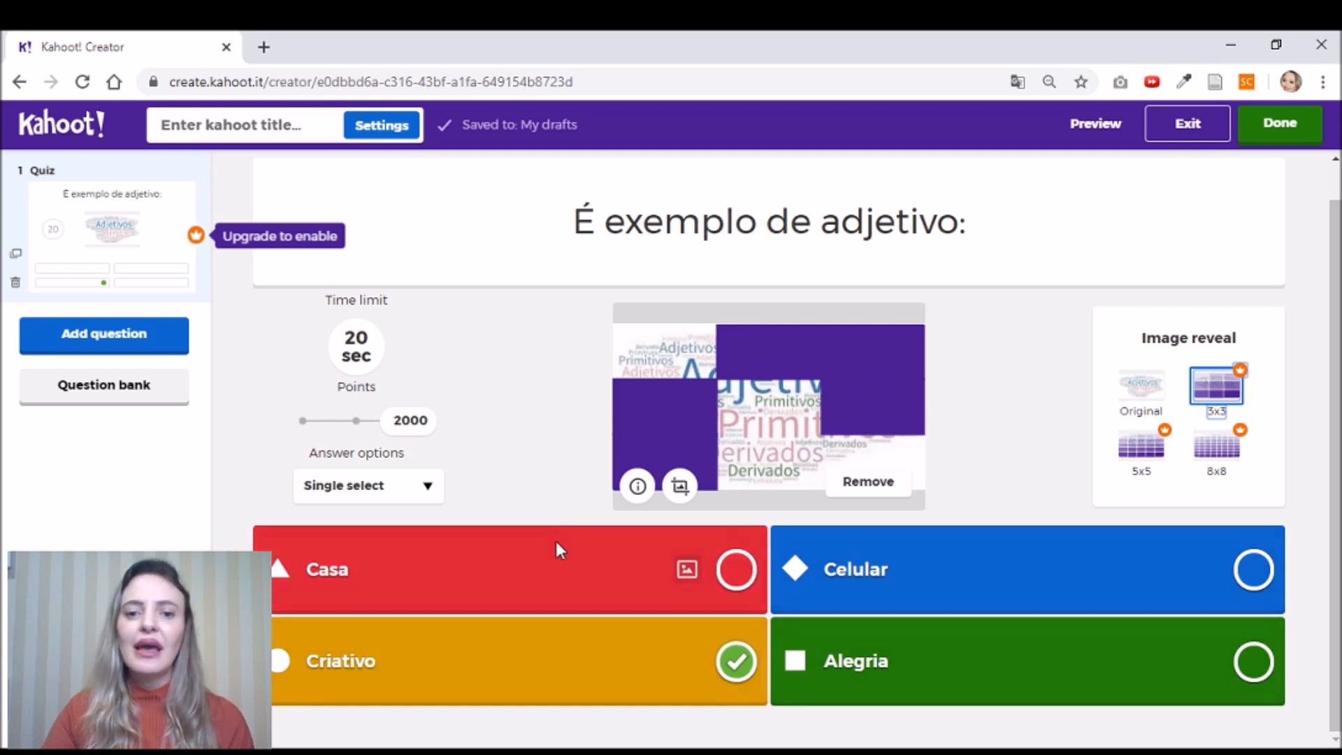
pyautogui.click(1138, 386)
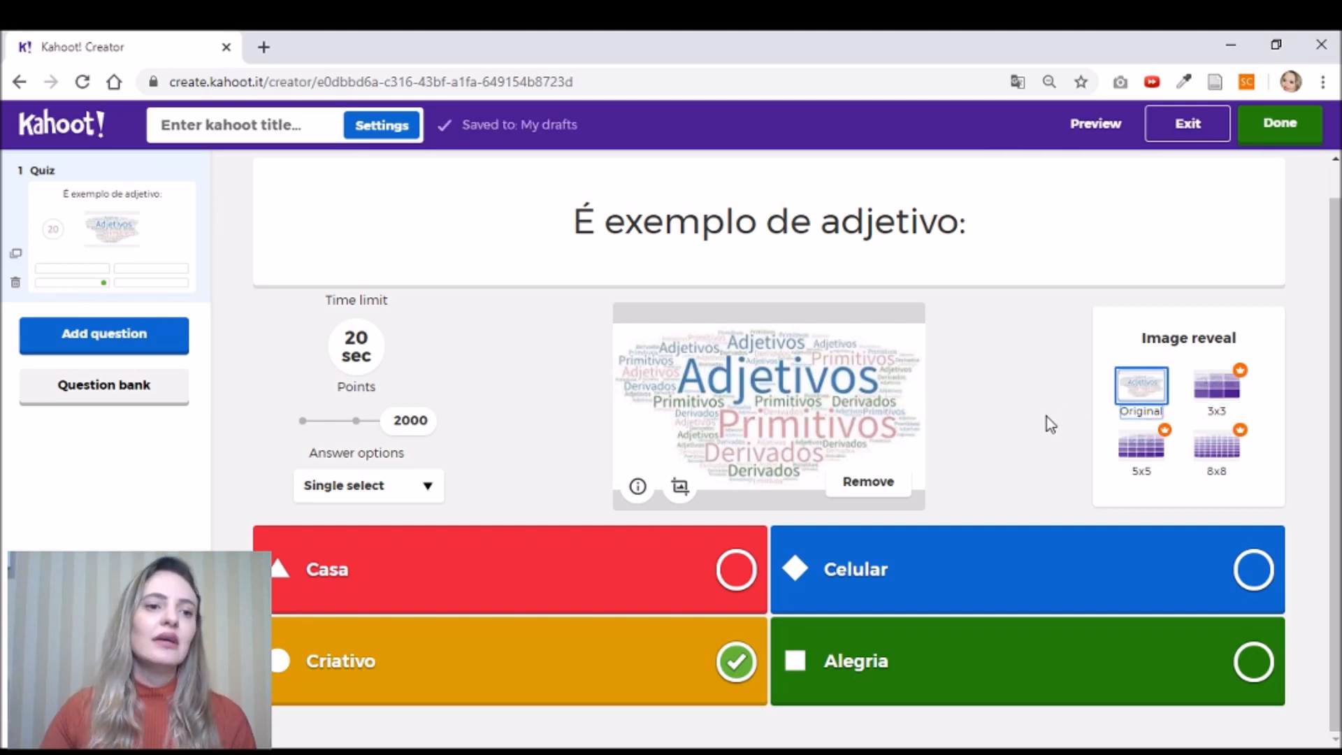
pyautogui.click(79, 337)
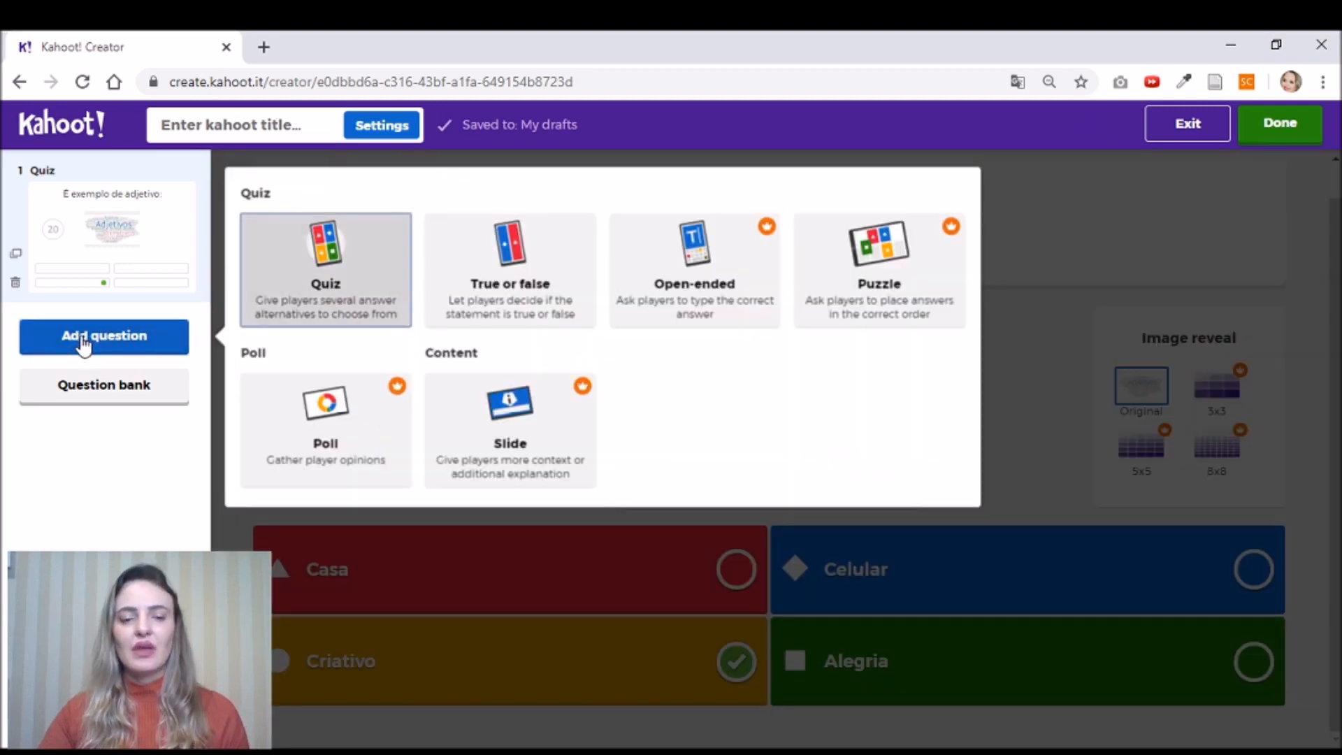
# - Make question 2 a Quiz reading 'Qual foi a primeira capital do Brasil?'
pyautogui.click(337, 281)
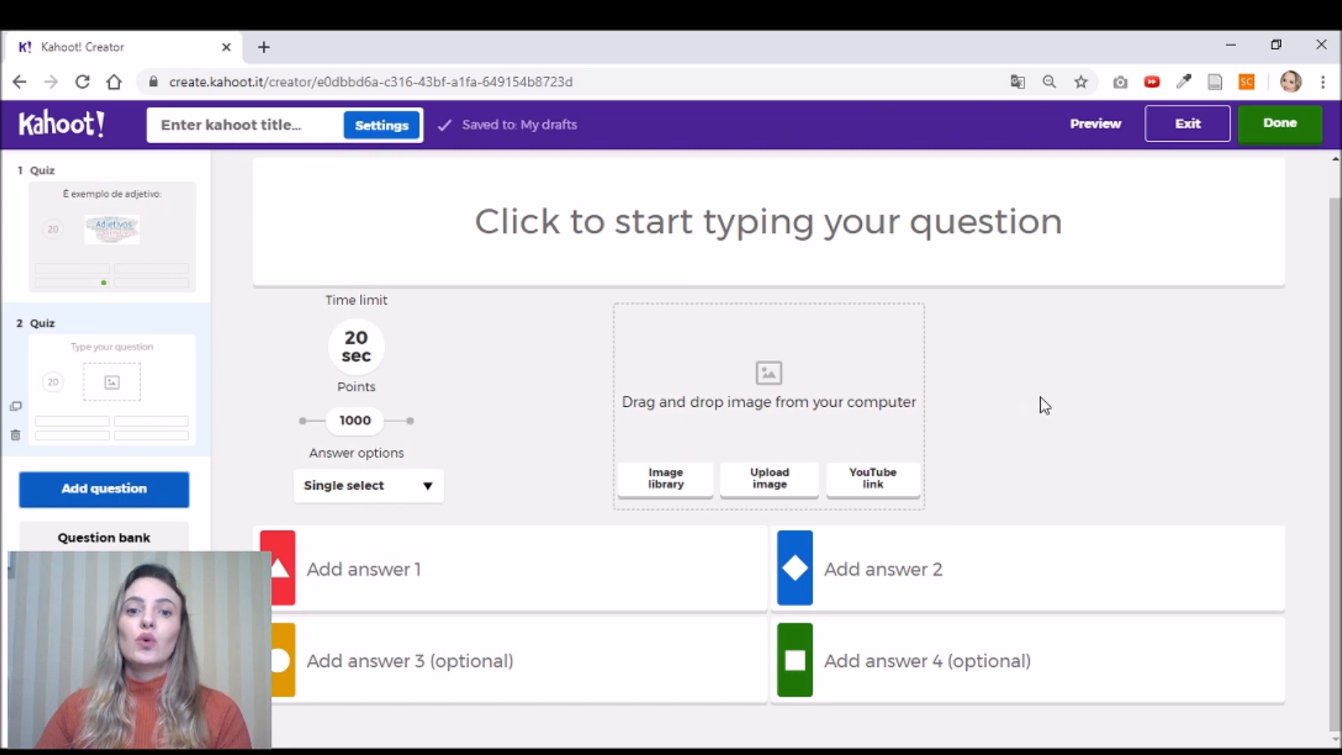
pyautogui.click(895, 230)
pyautogui.write('Qual foi ')
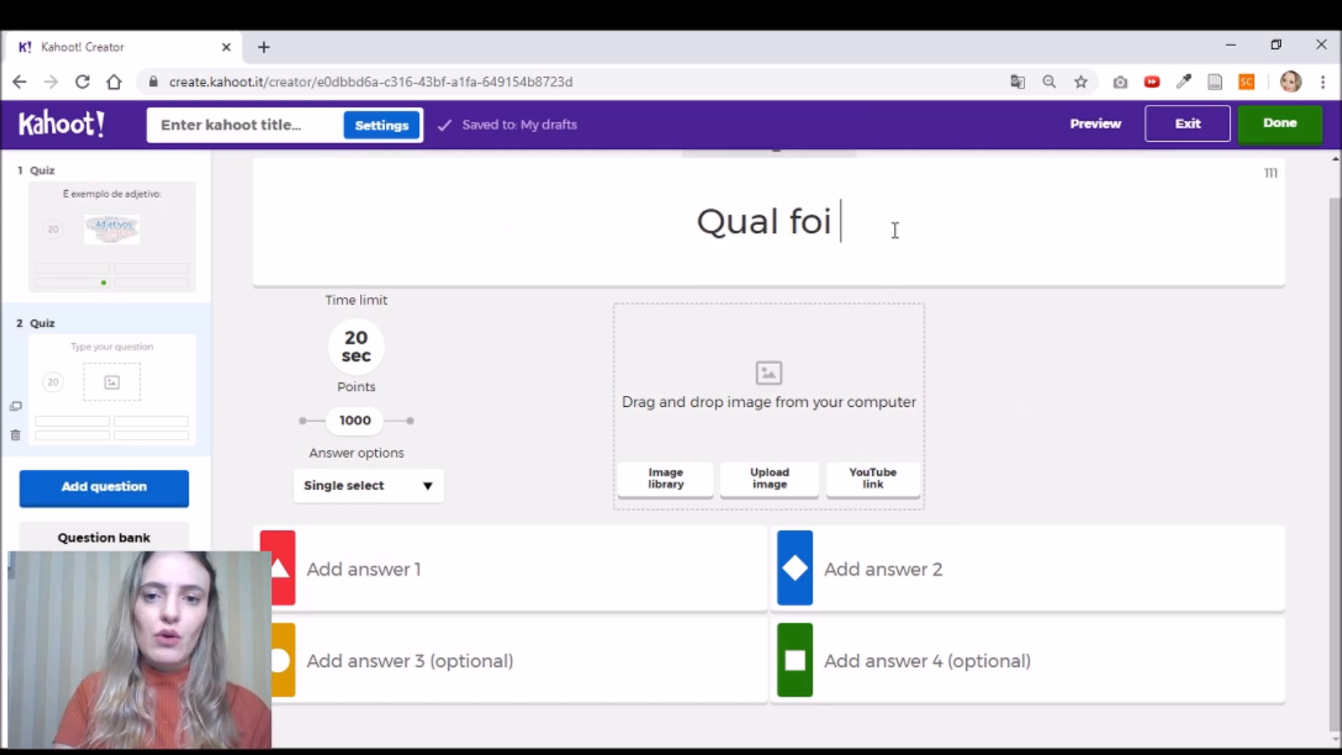
pyautogui.write('a primeira C')
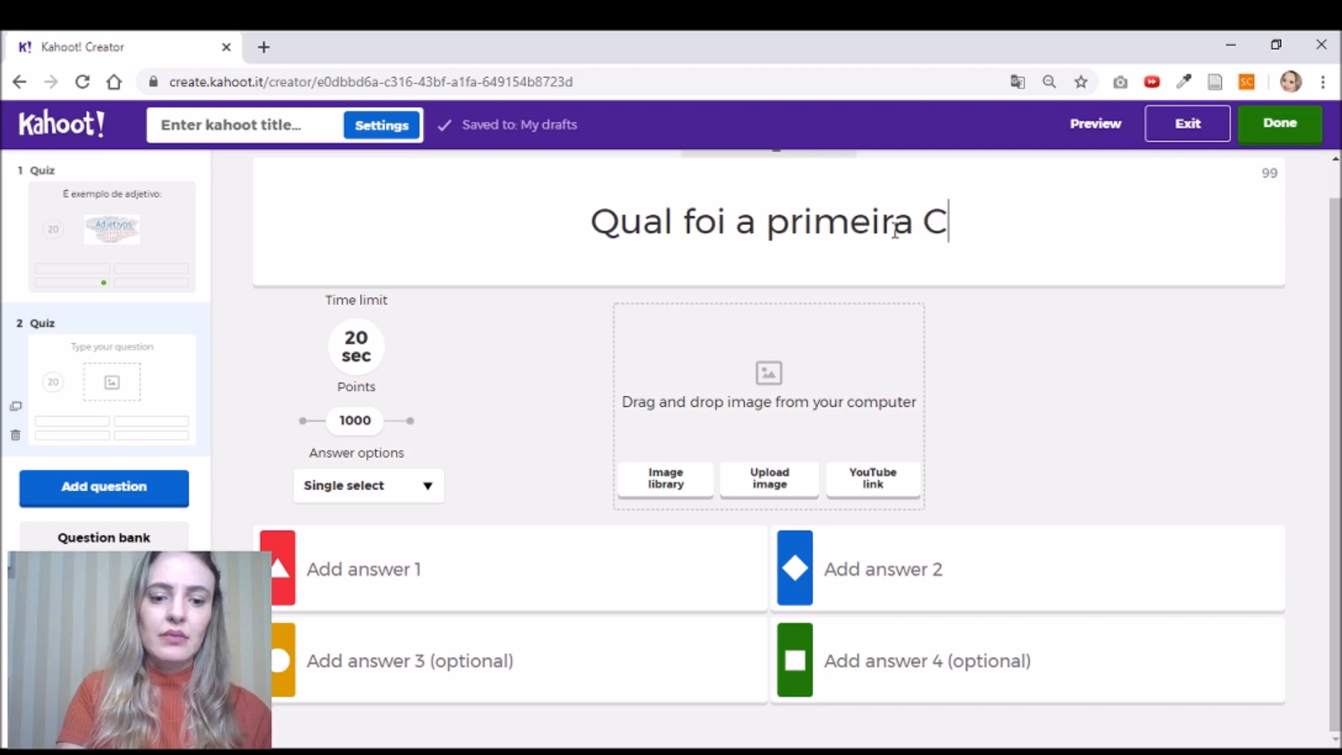
pyautogui.press('BackSpace')
pyautogui.write('ca')
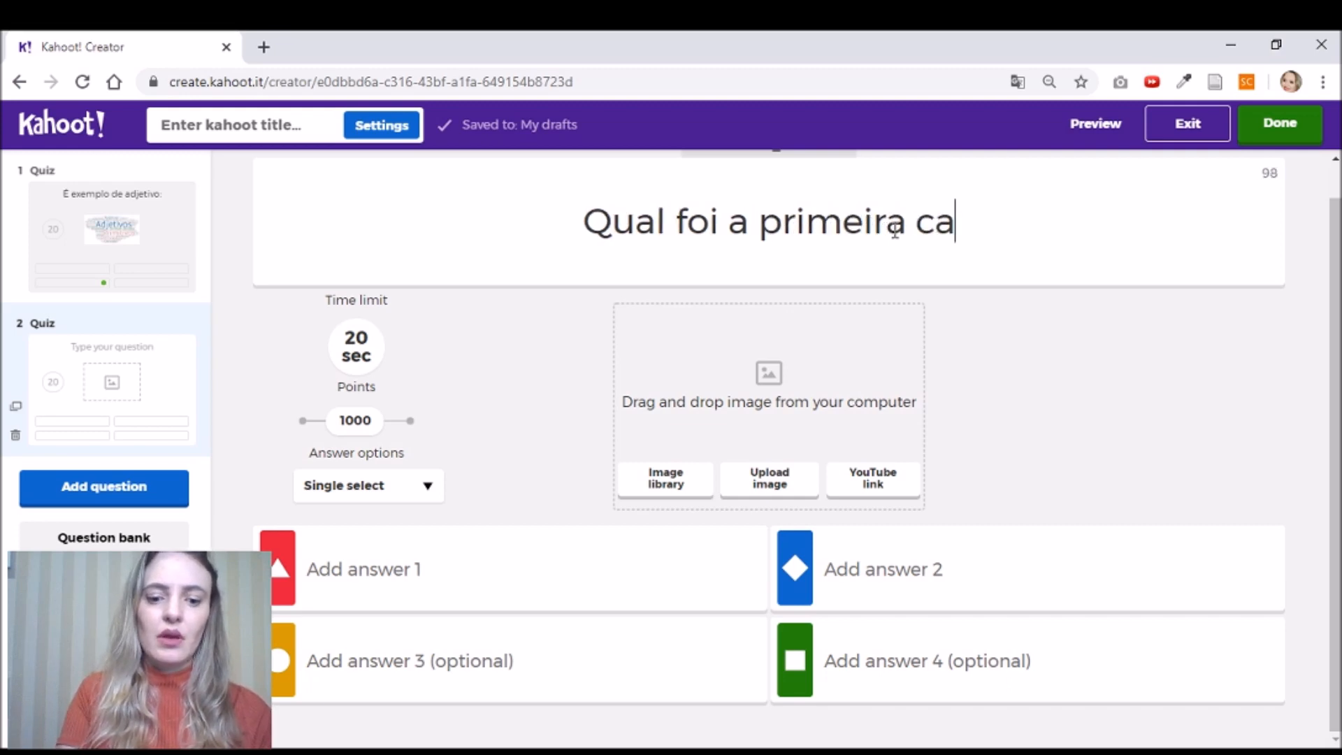
pyautogui.write('pital do Bra')
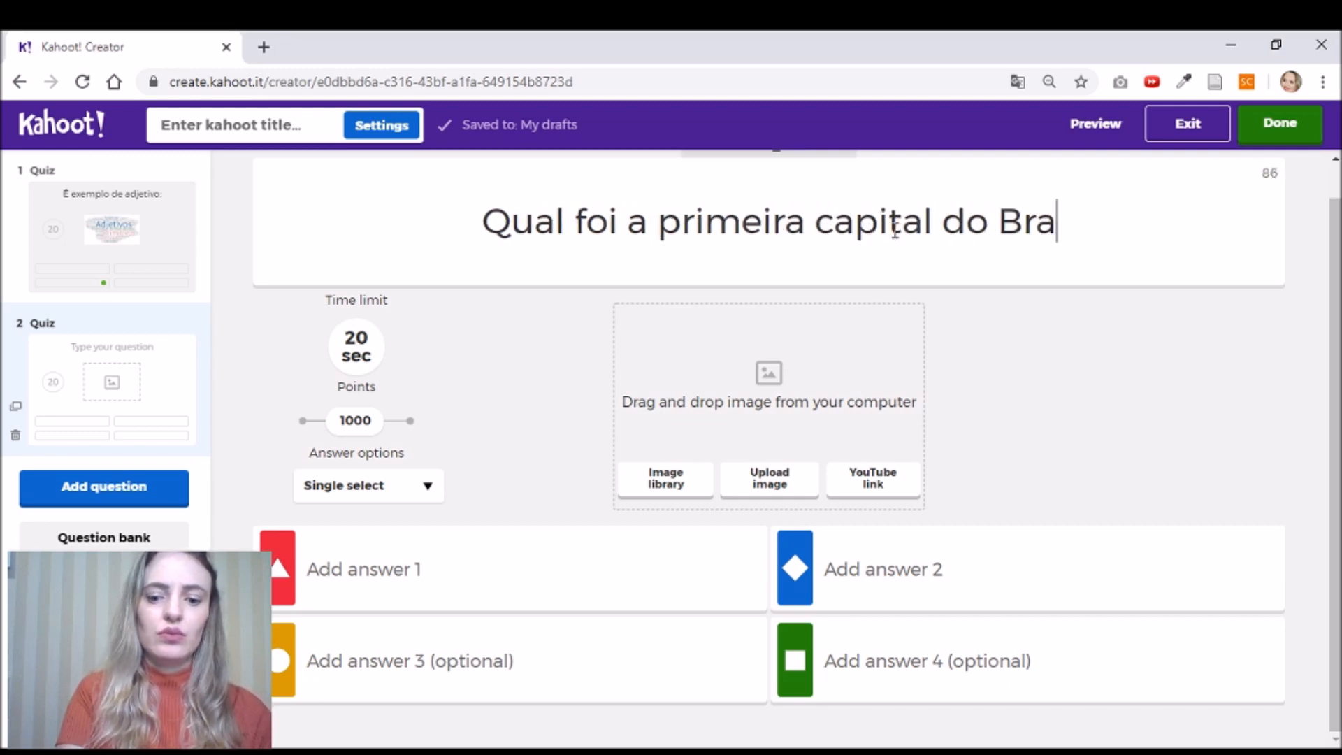
pyautogui.write('sil?')
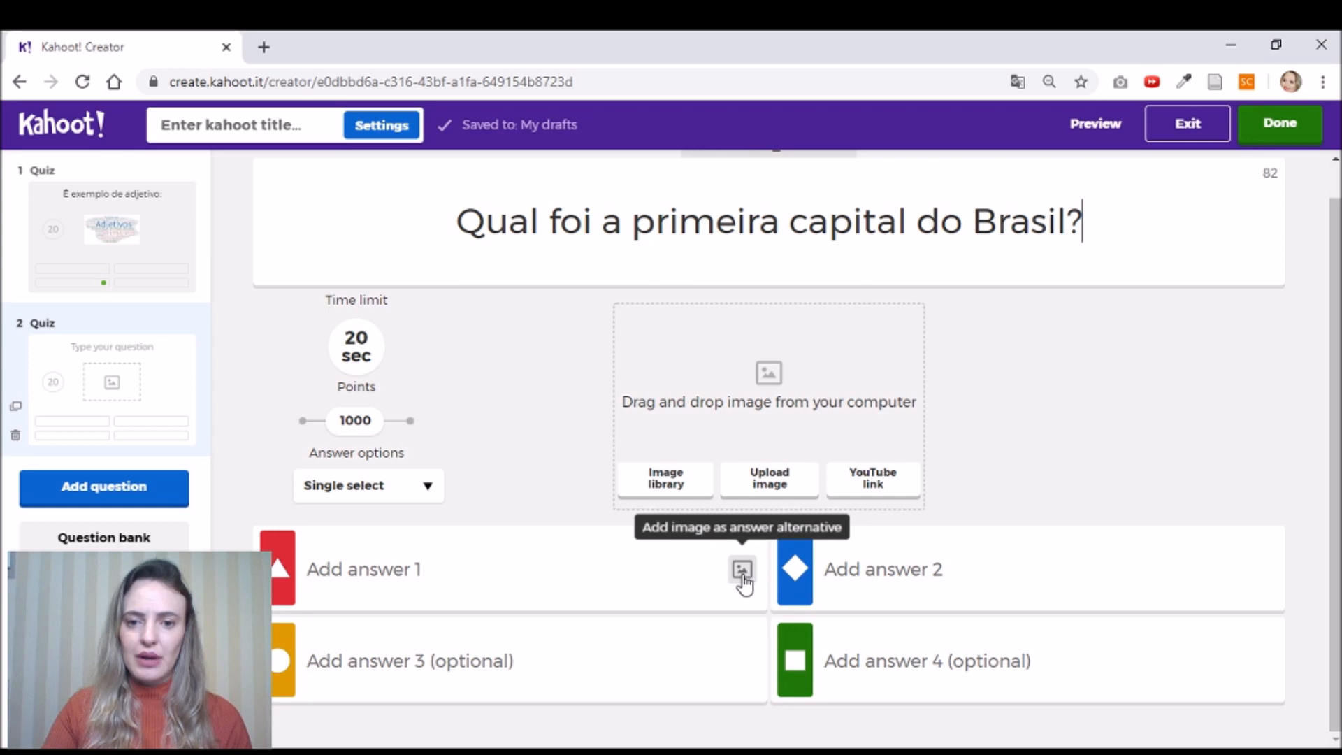
# - Upload city photos as the image answers for answers 1 and 3
pyautogui.click(743, 571)
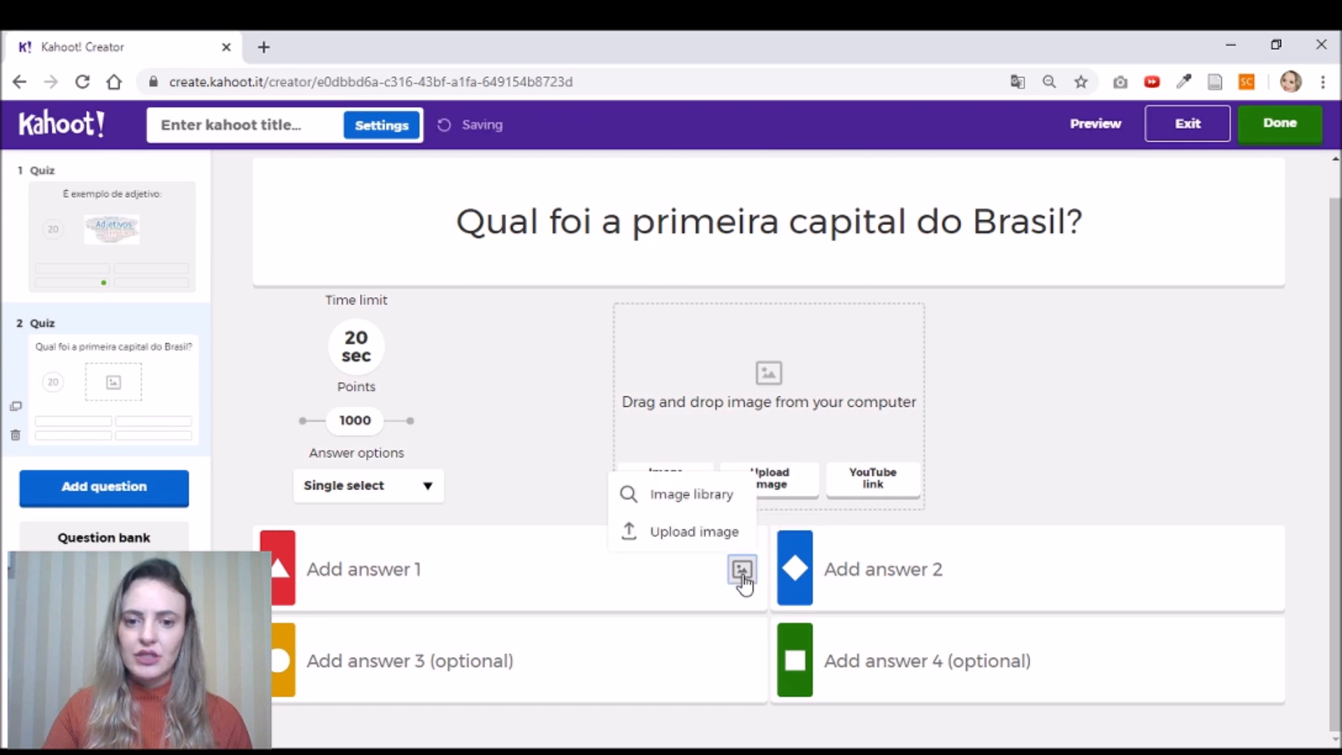
pyautogui.click(699, 532)
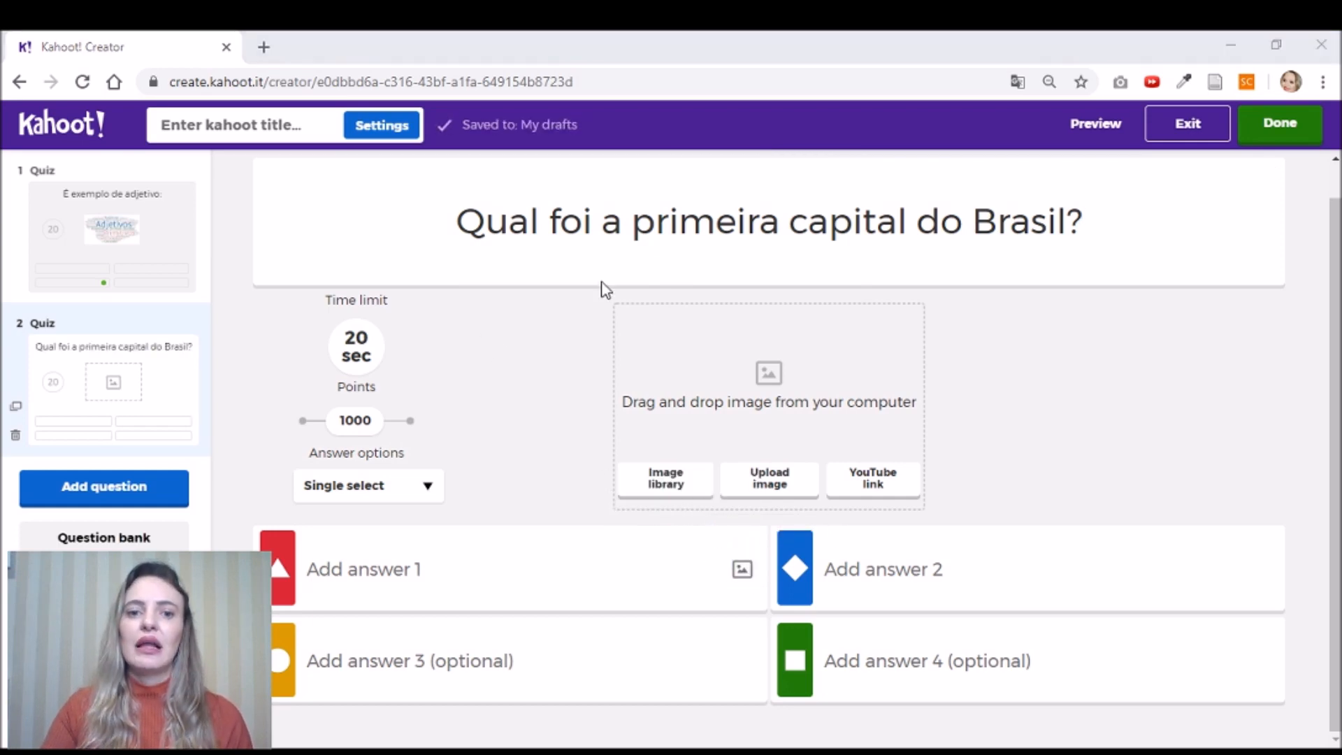
pyautogui.click(706, 384)
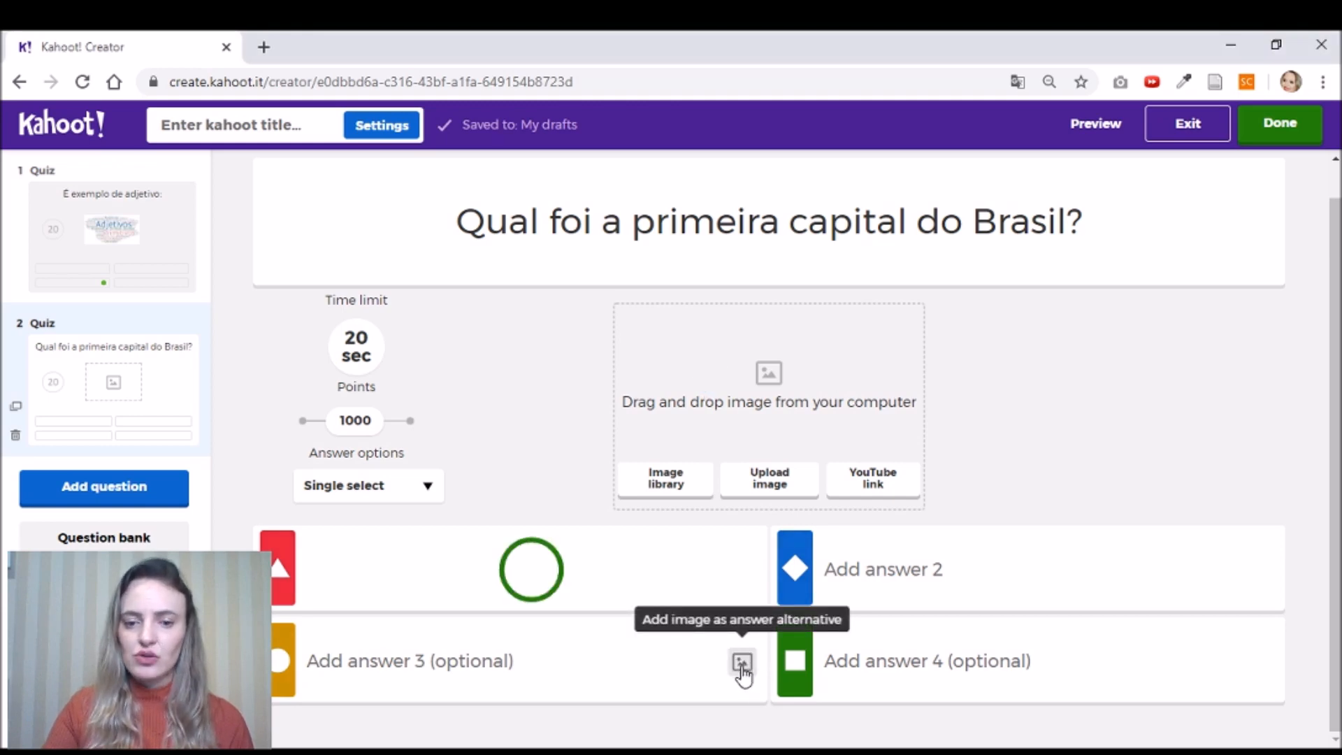
pyautogui.click(742, 663)
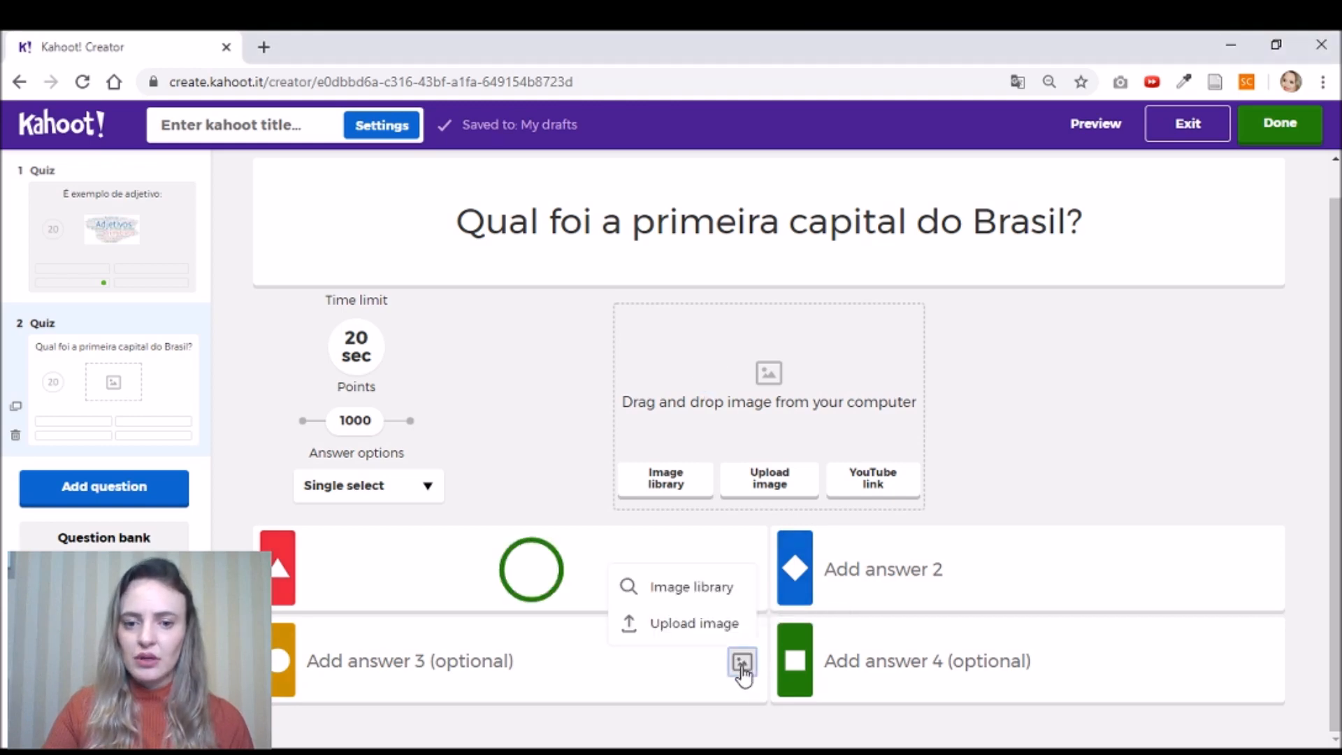
pyautogui.click(717, 631)
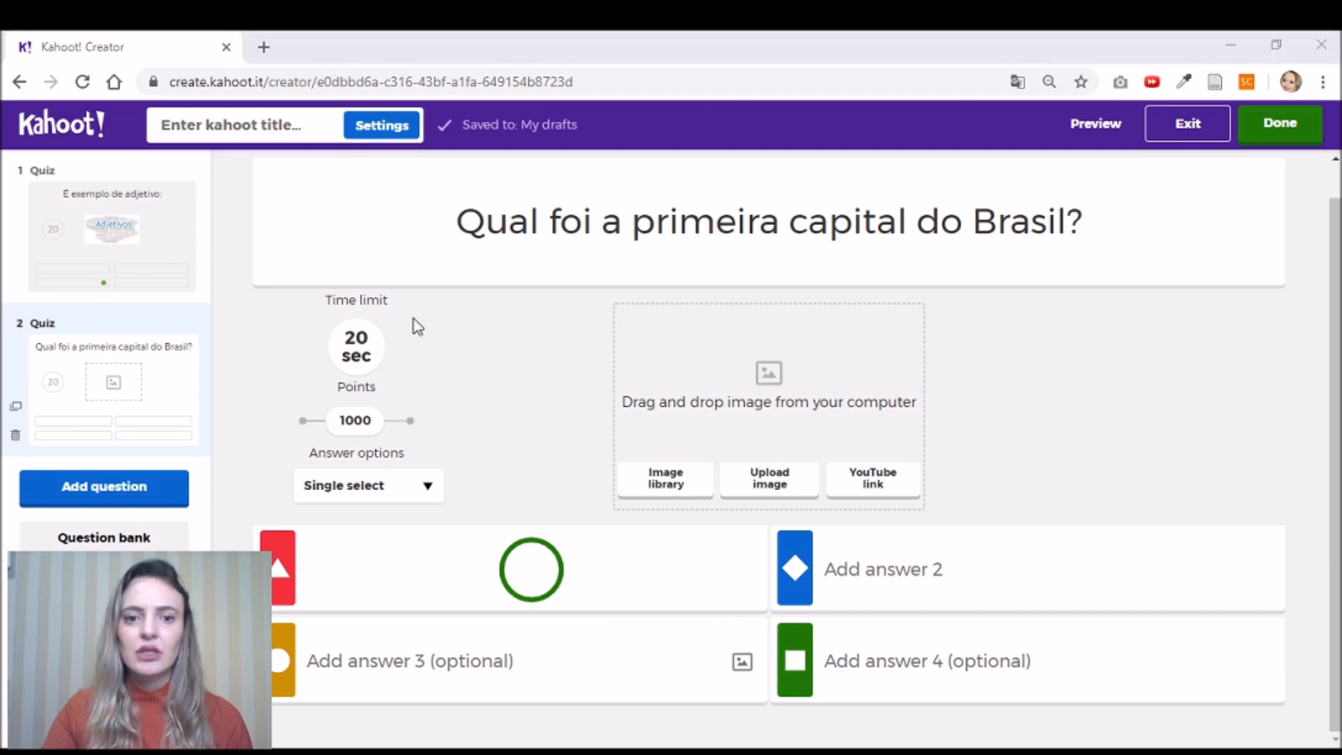
pyautogui.click(464, 442)
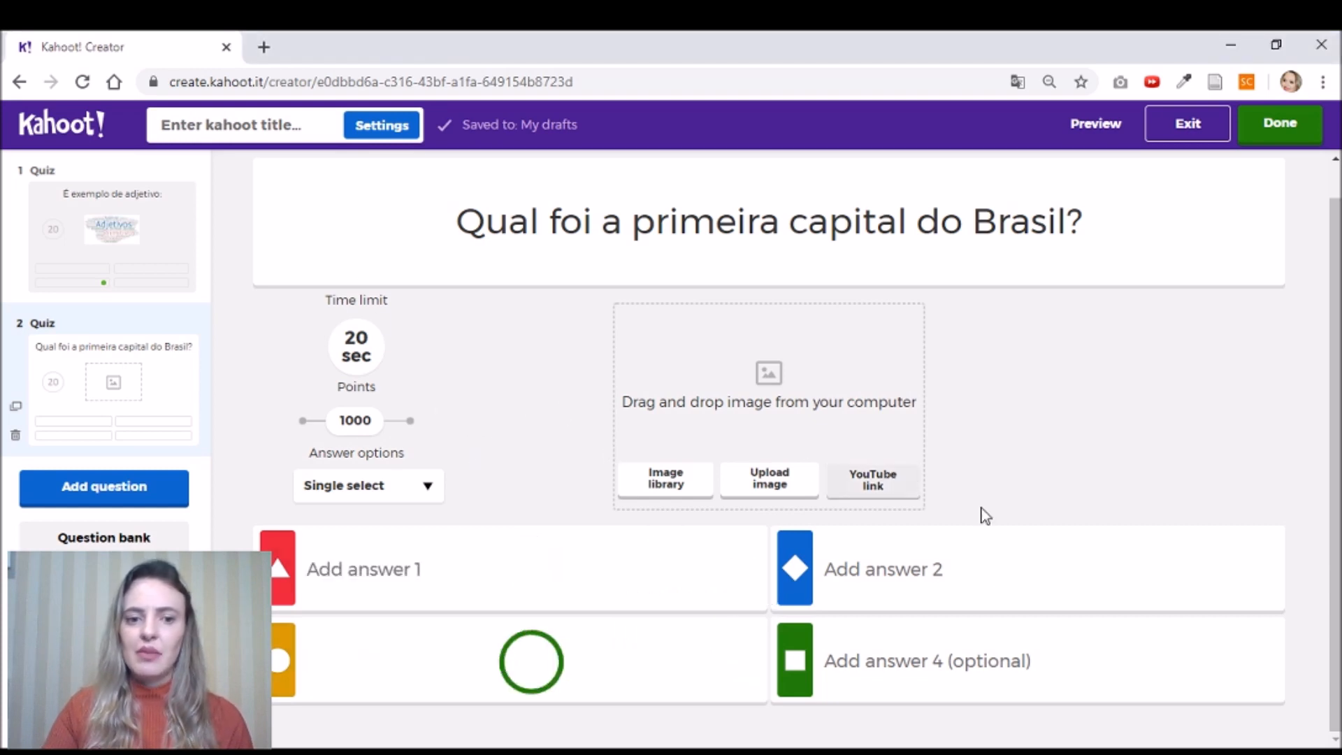
pyautogui.scroll(-2, 1182, 563)
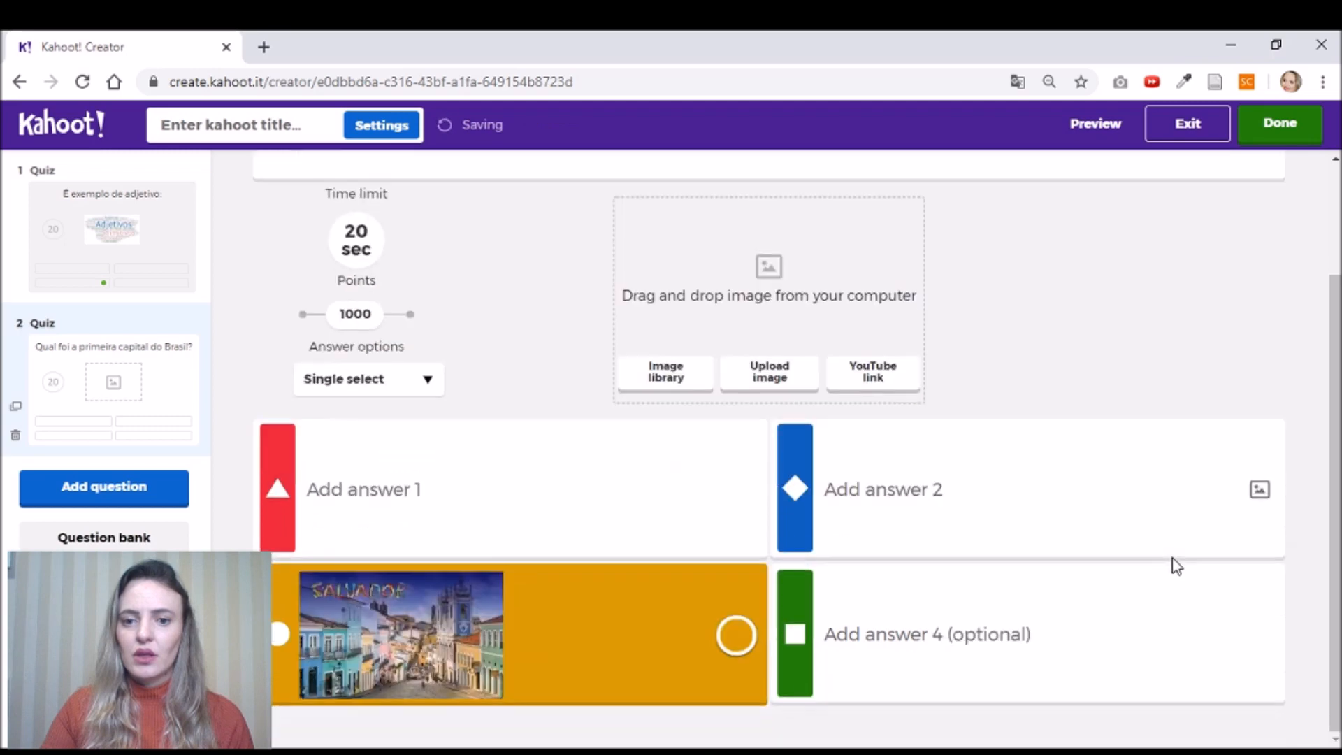
# - Upload photos for answers 1, 2 and 4, giving Brasília, São Paulo, Salvador and Rio answers
pyautogui.click(743, 491)
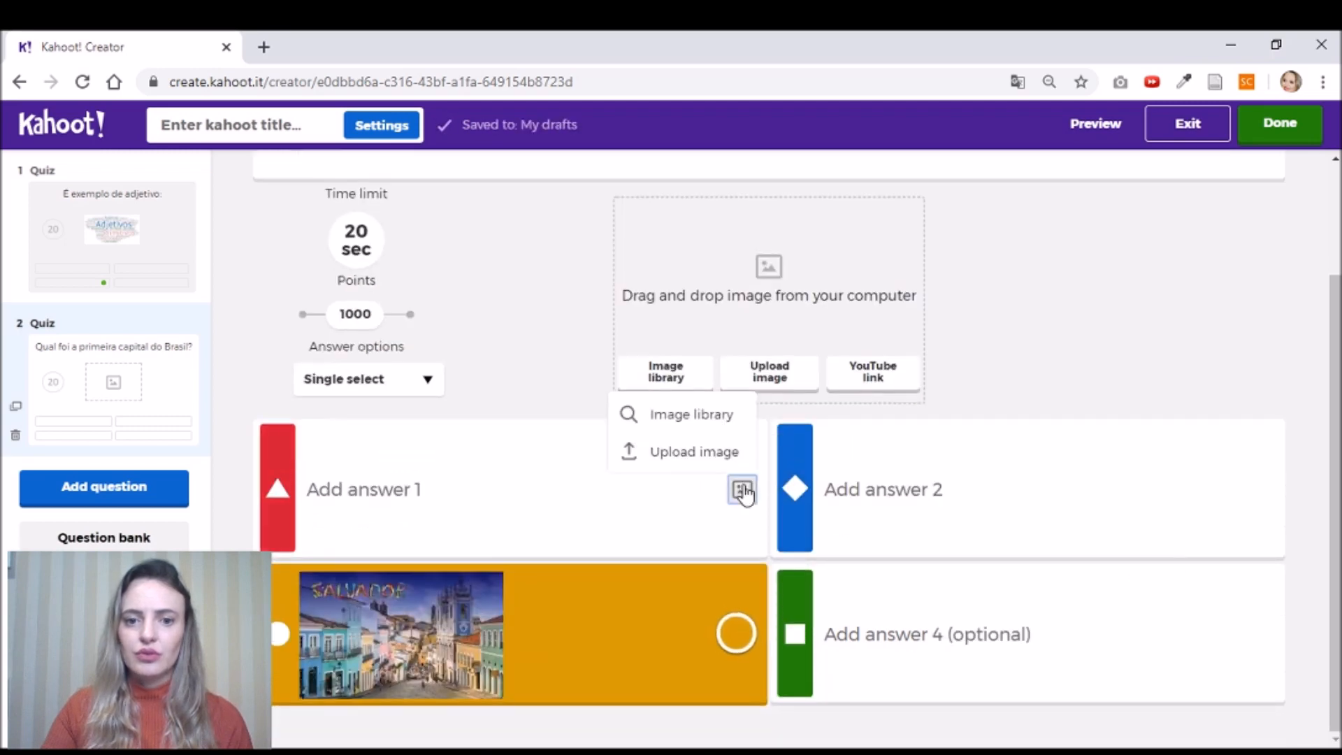
pyautogui.click(699, 453)
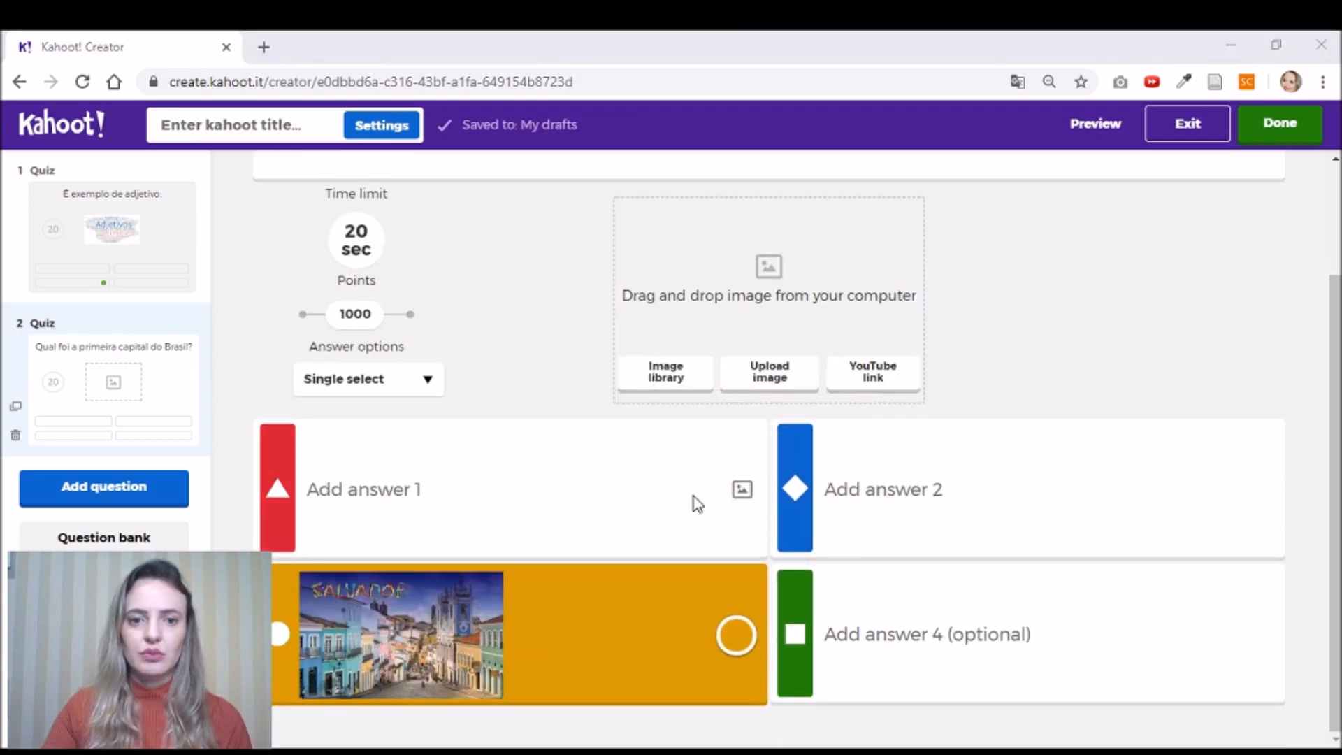
pyautogui.doubleClick(689, 206)
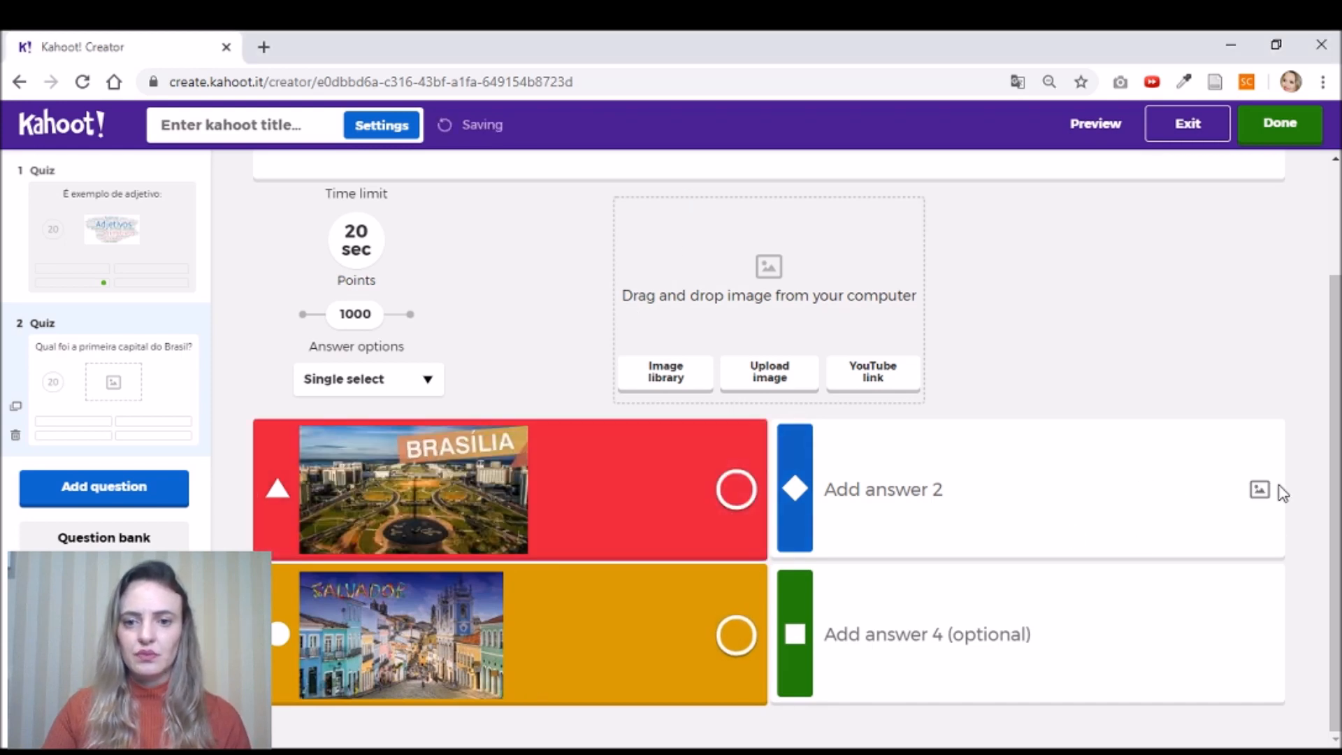
pyautogui.click(1261, 491)
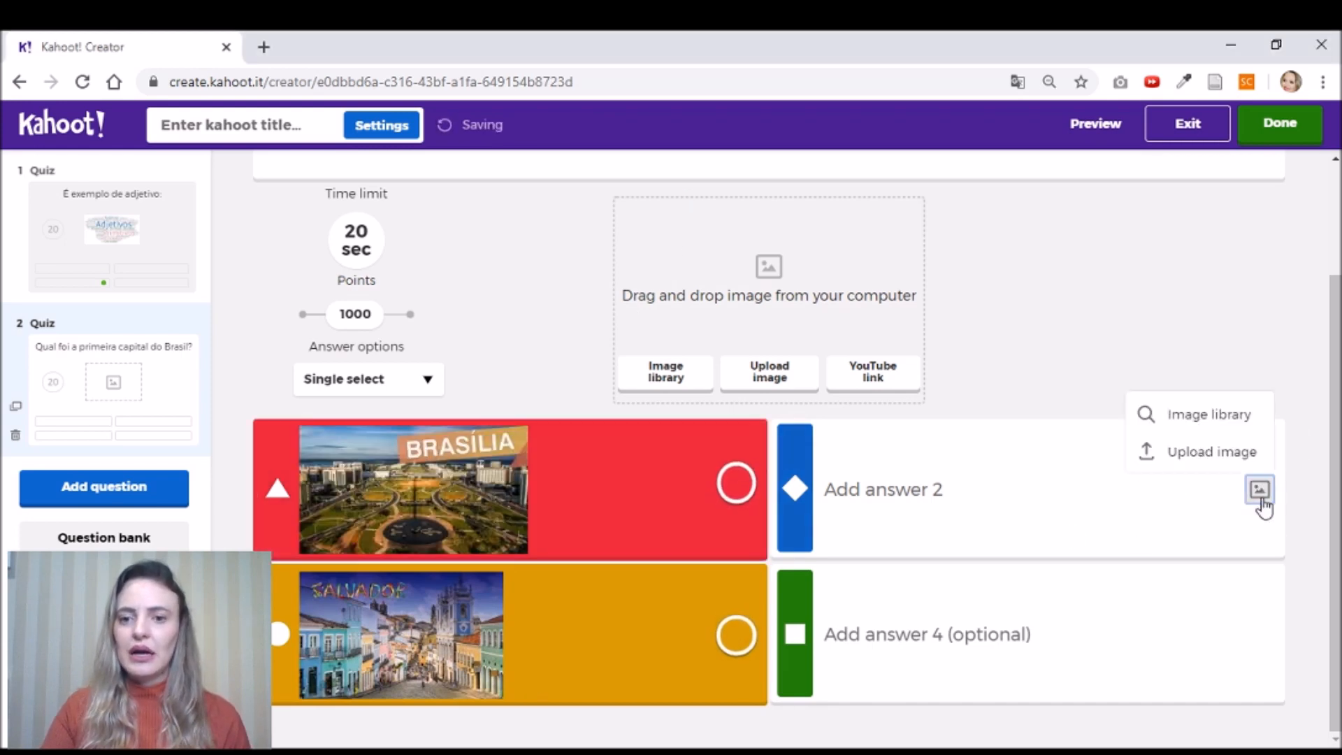
pyautogui.click(1215, 453)
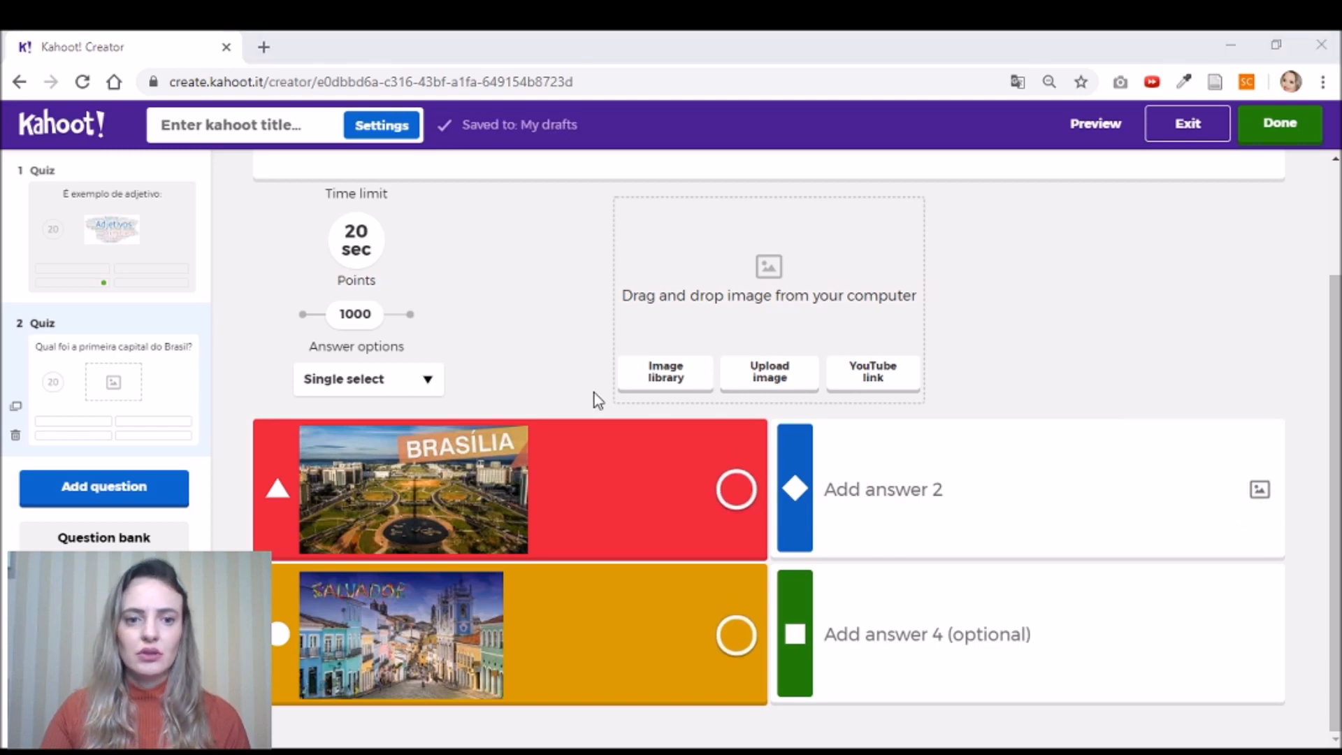
pyautogui.doubleClick(581, 429)
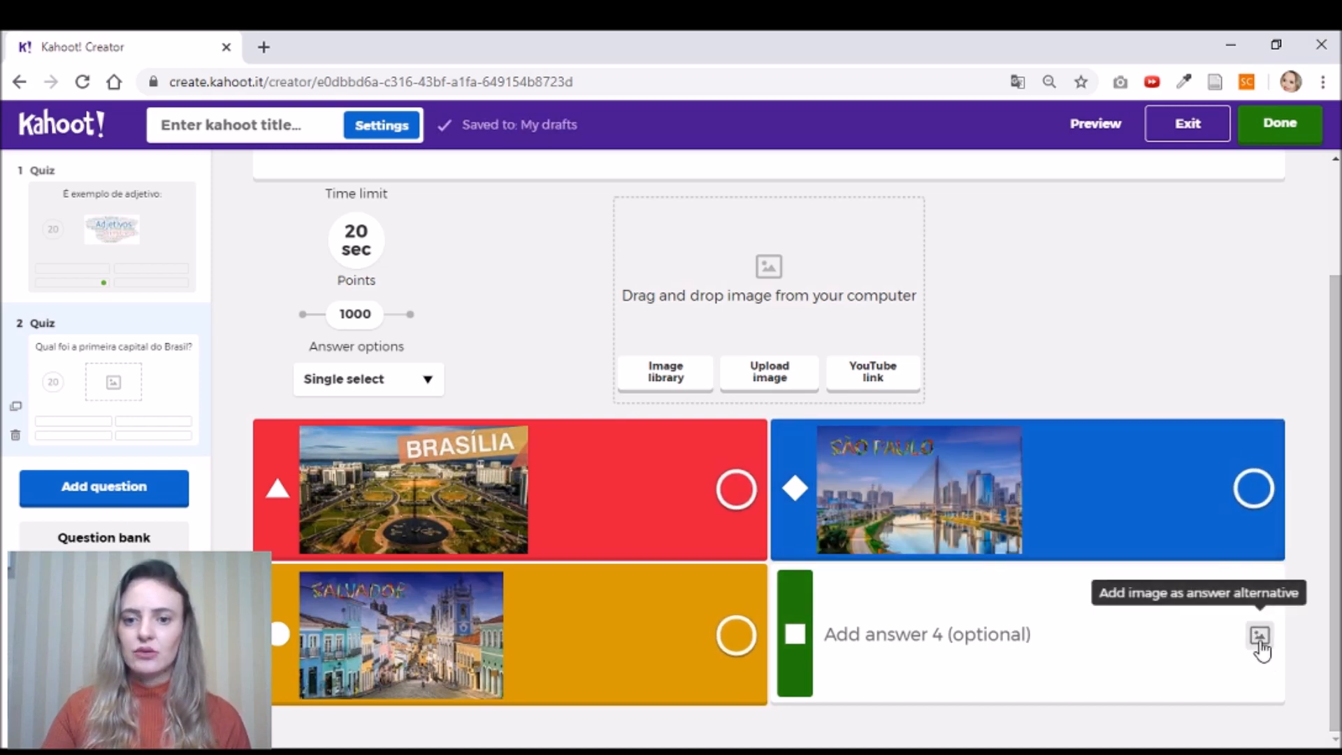
pyautogui.click(1260, 637)
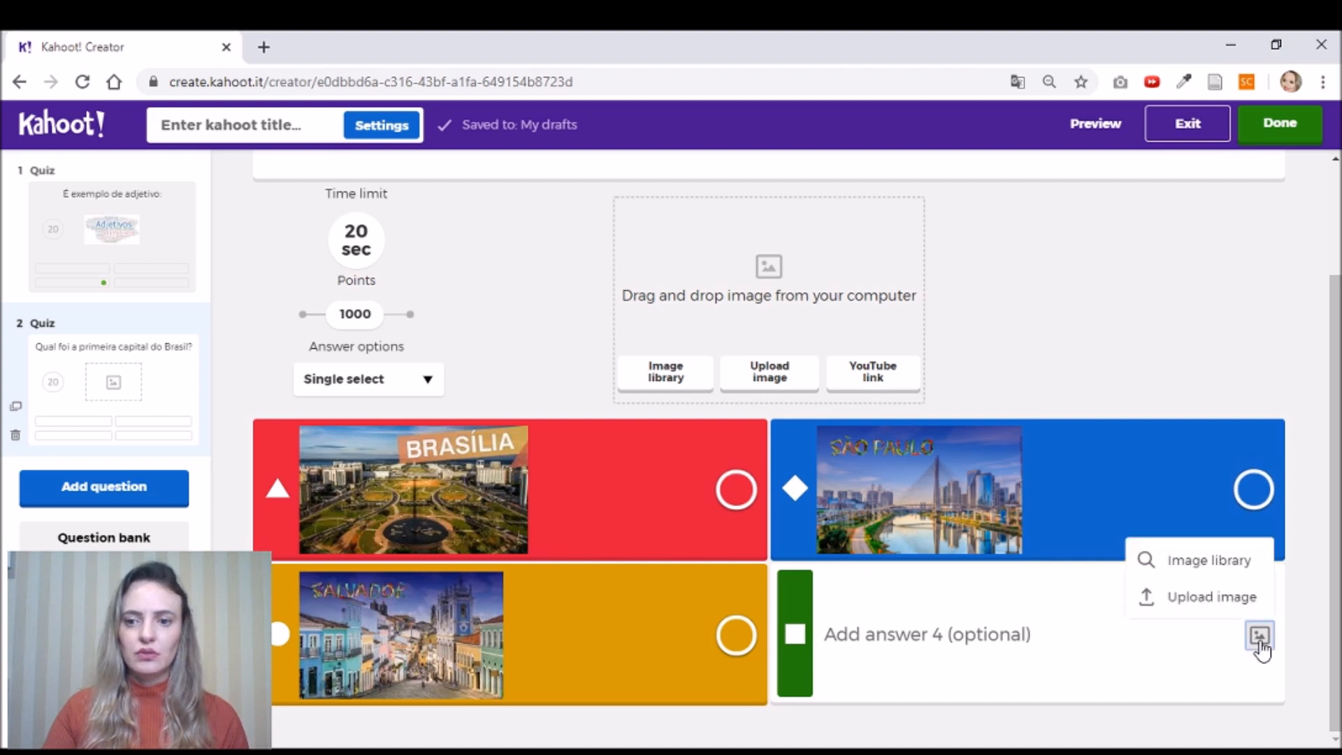
pyautogui.click(1234, 600)
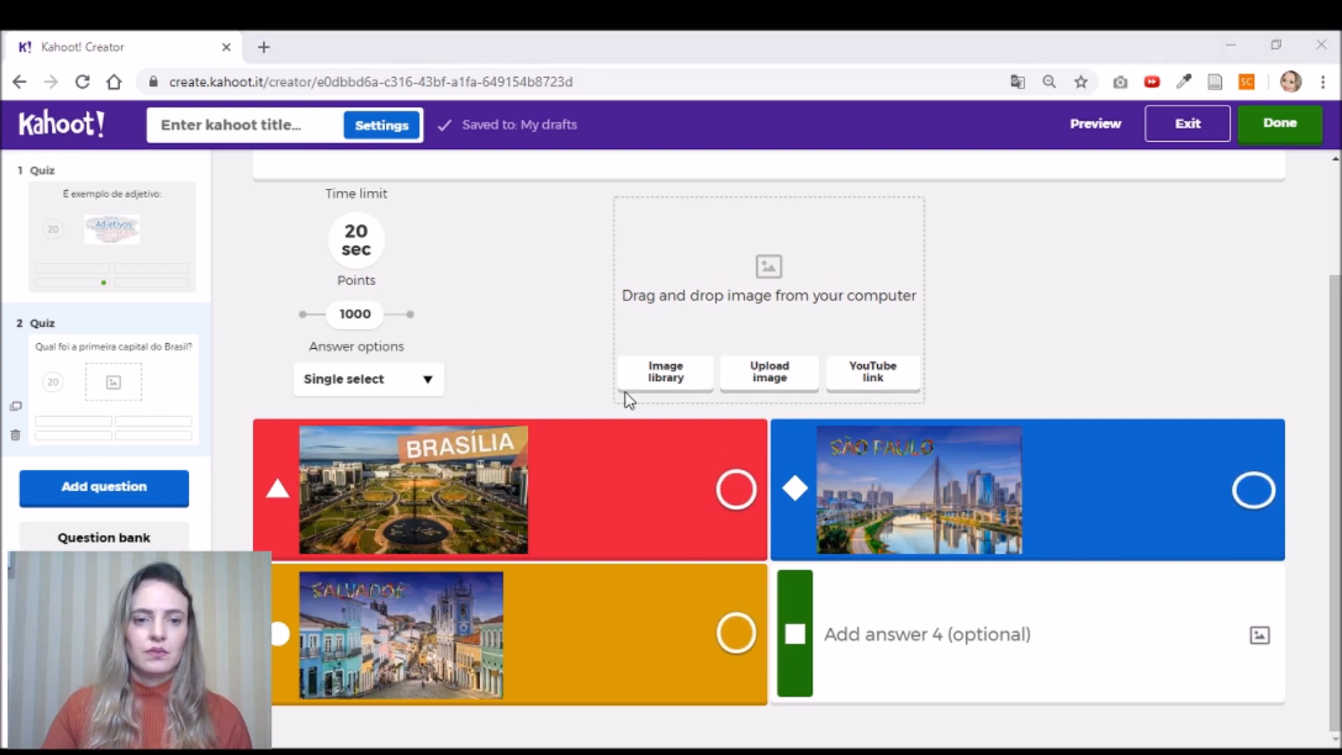
pyautogui.doubleClick(349, 431)
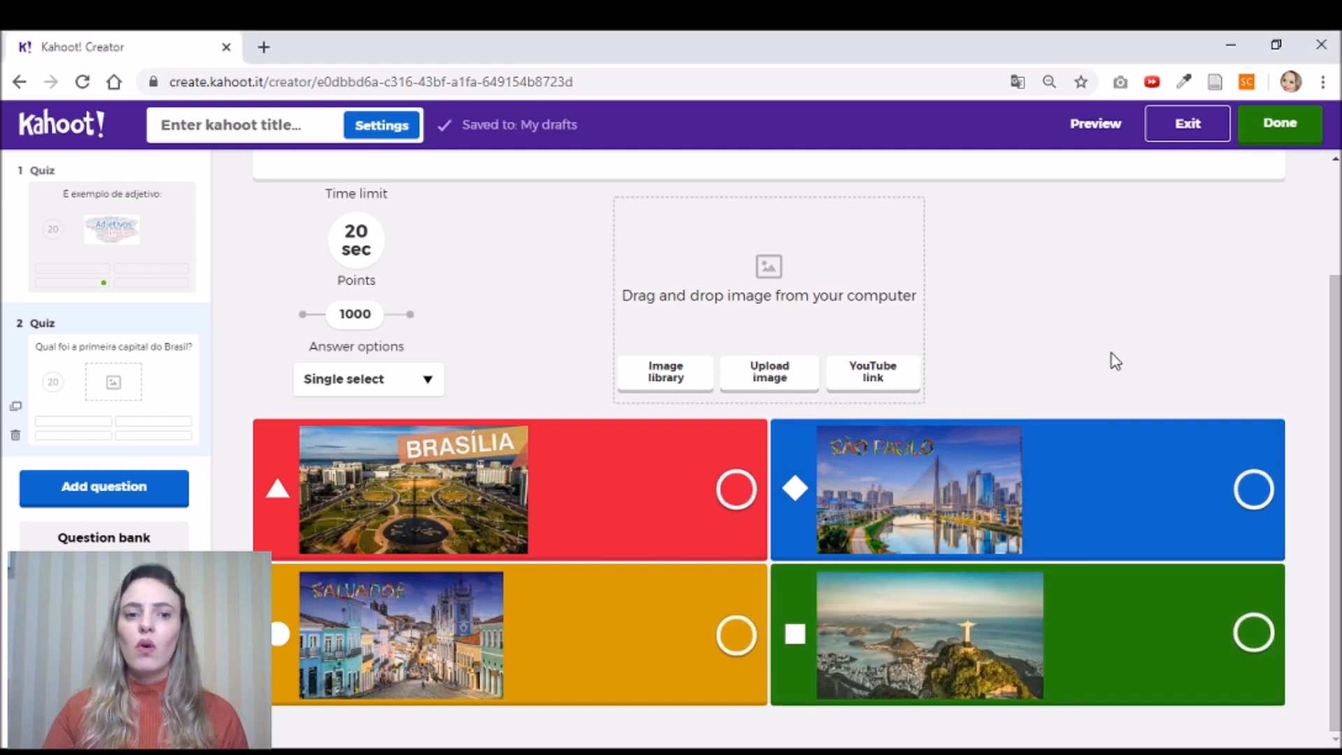
pyautogui.scroll(2, 1116, 369)
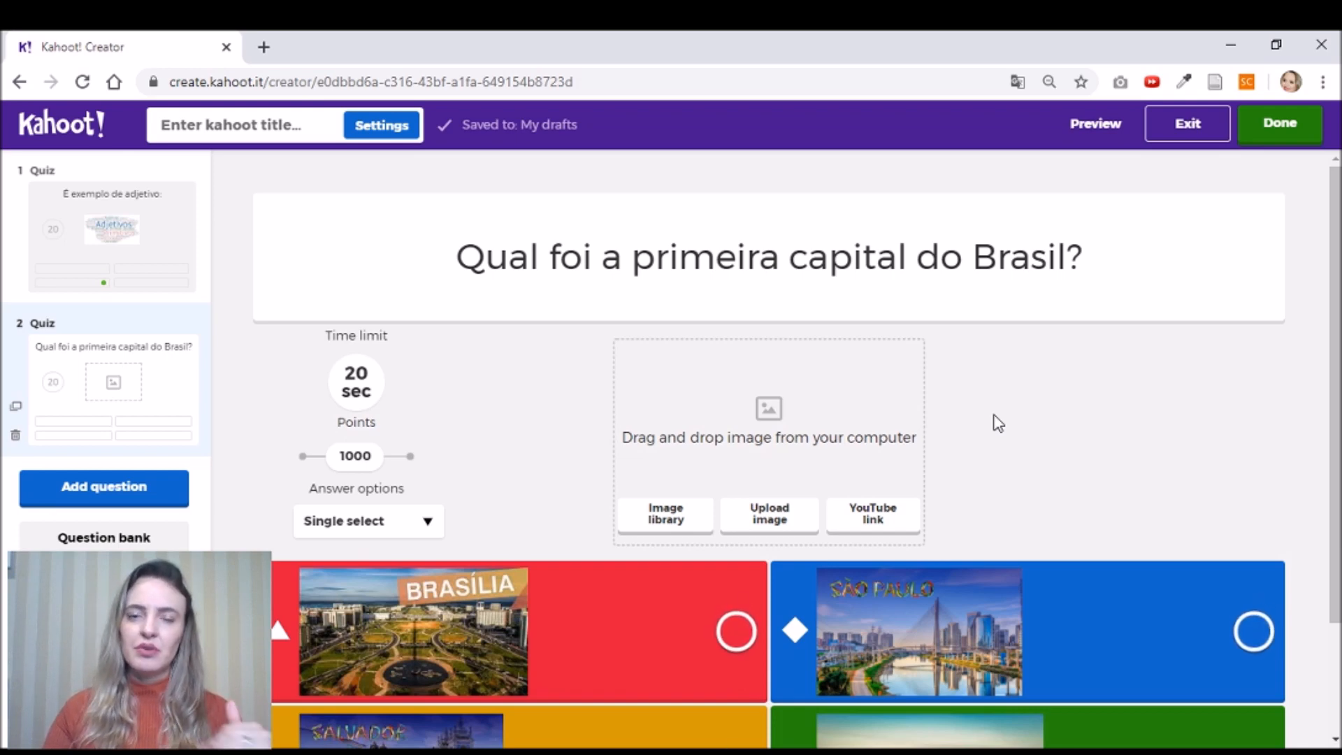
pyautogui.click(141, 506)
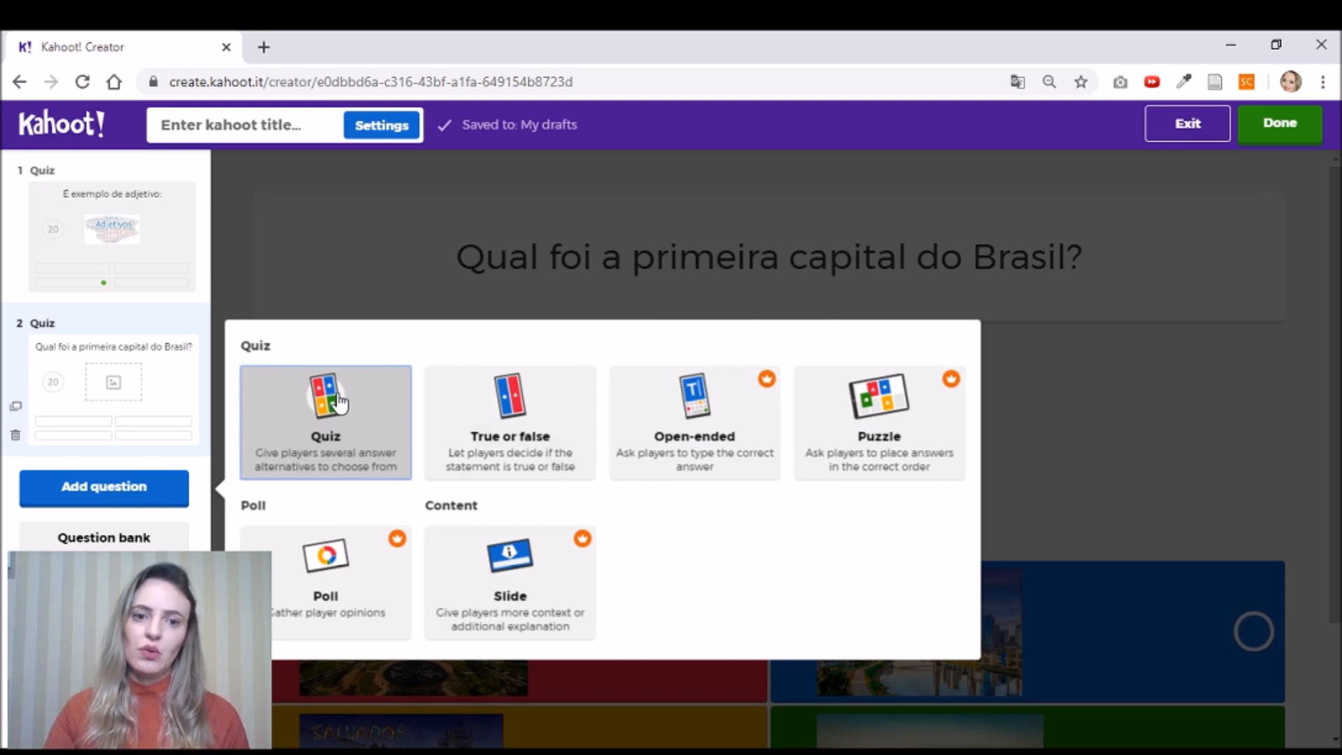
pyautogui.click(524, 441)
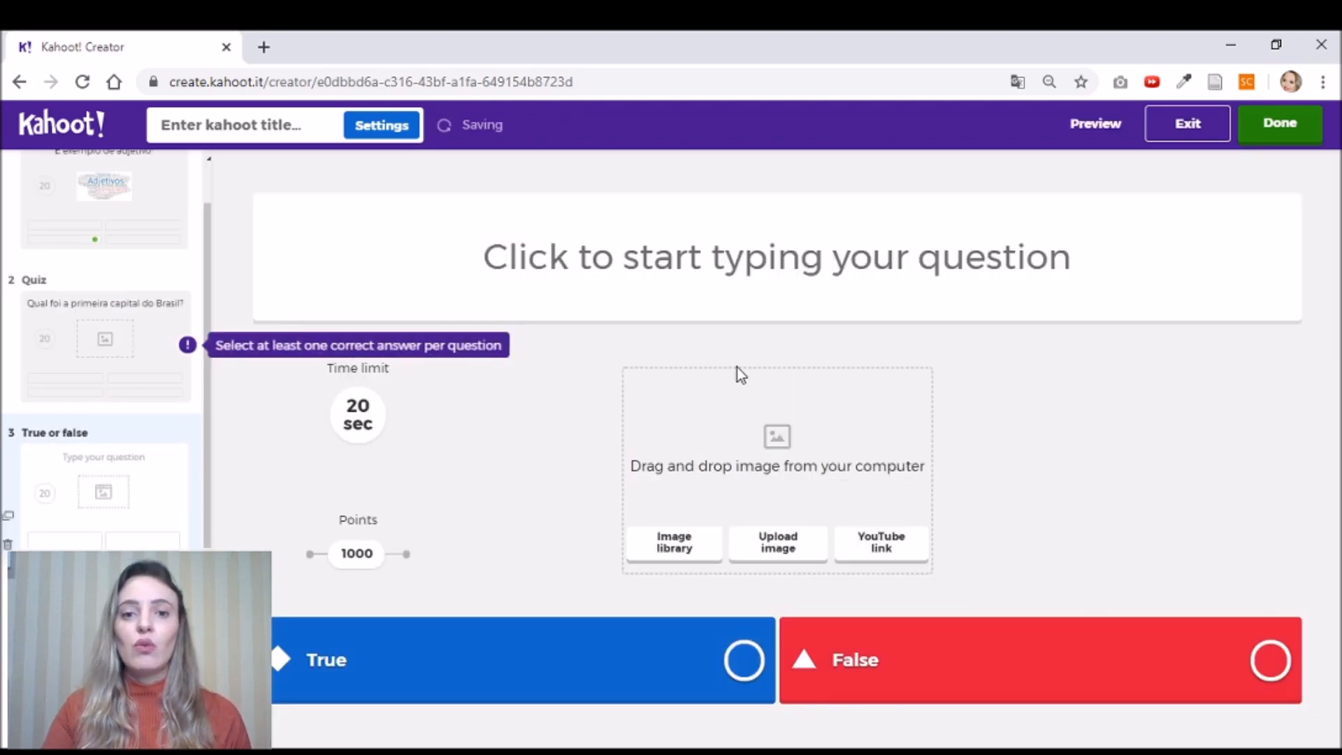
pyautogui.click(752, 270)
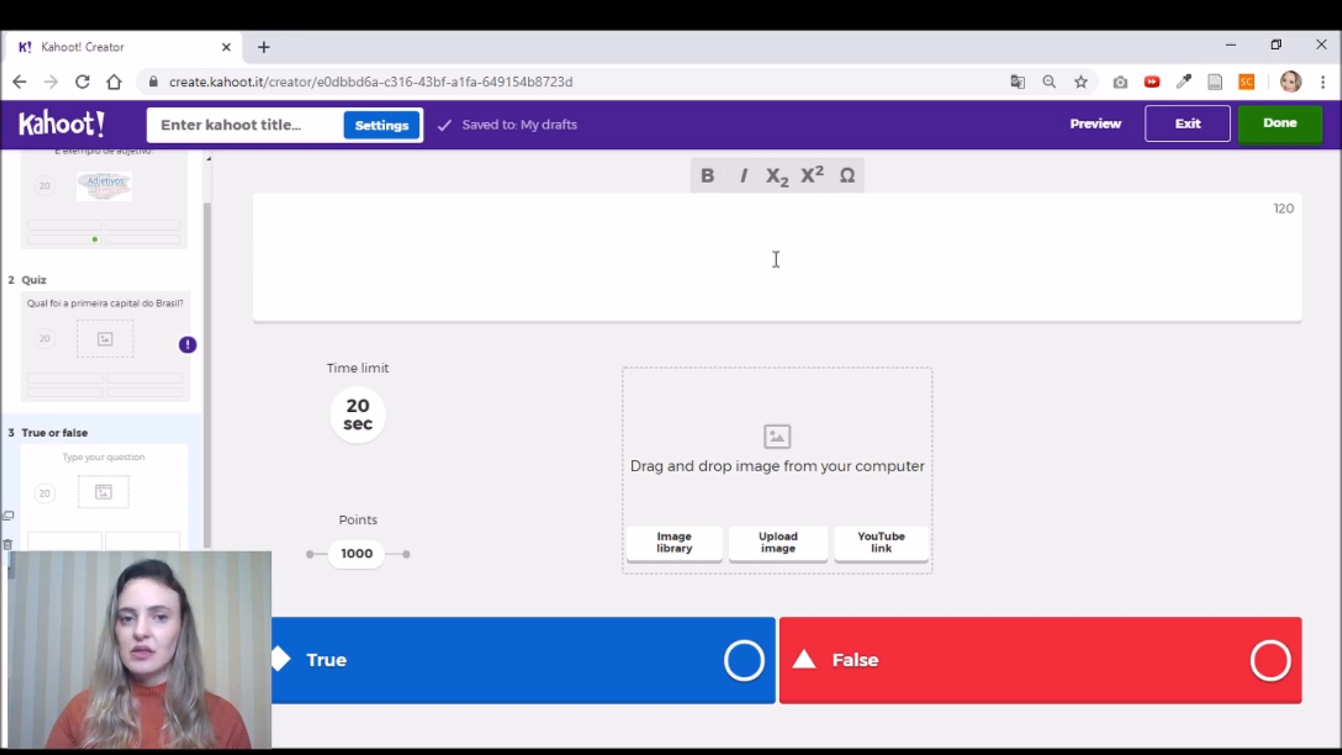
pyautogui.write('teste')
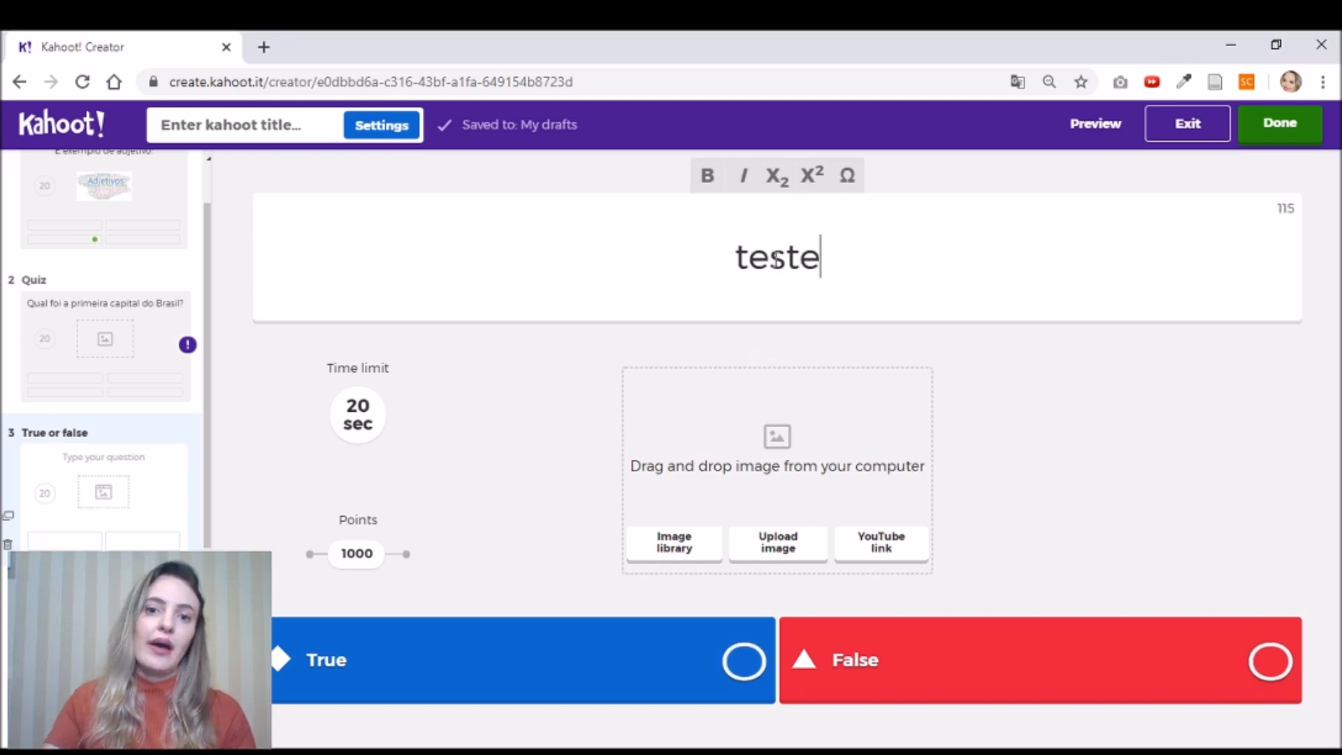
pyautogui.click(746, 664)
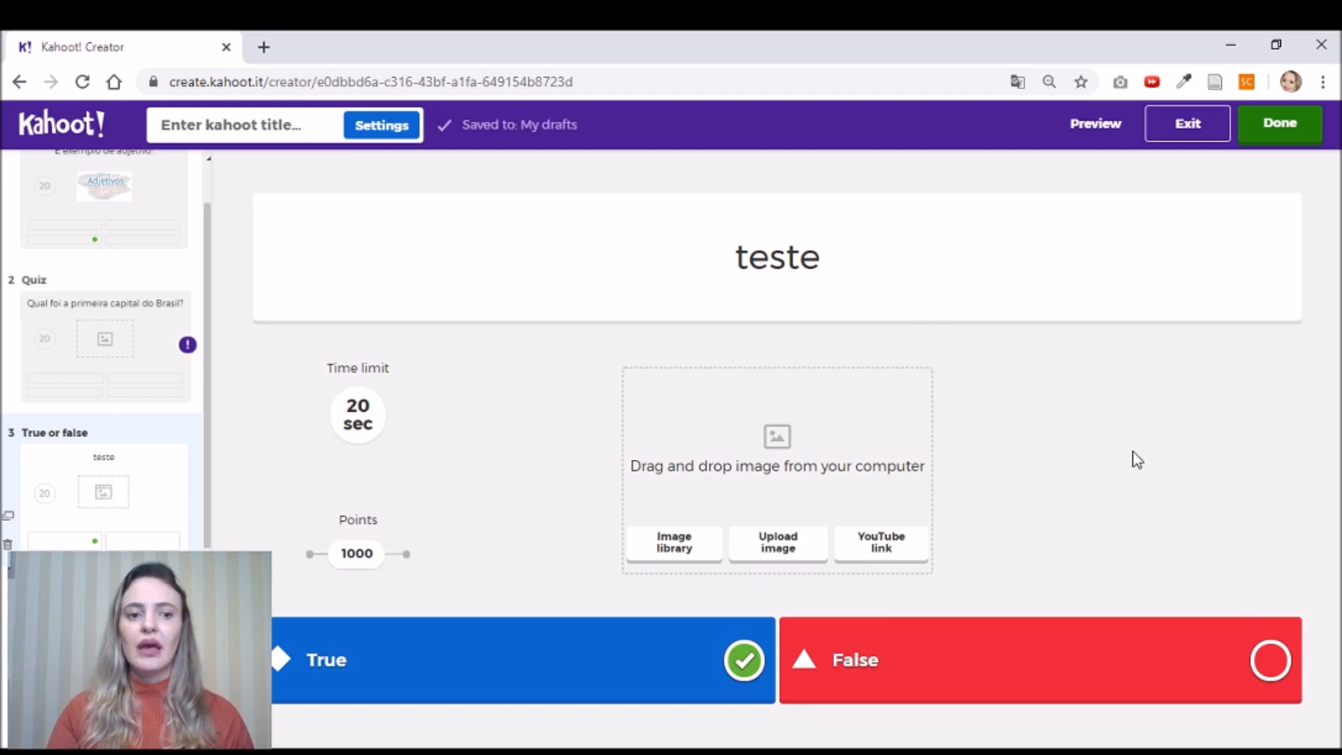
pyautogui.click(103, 605)
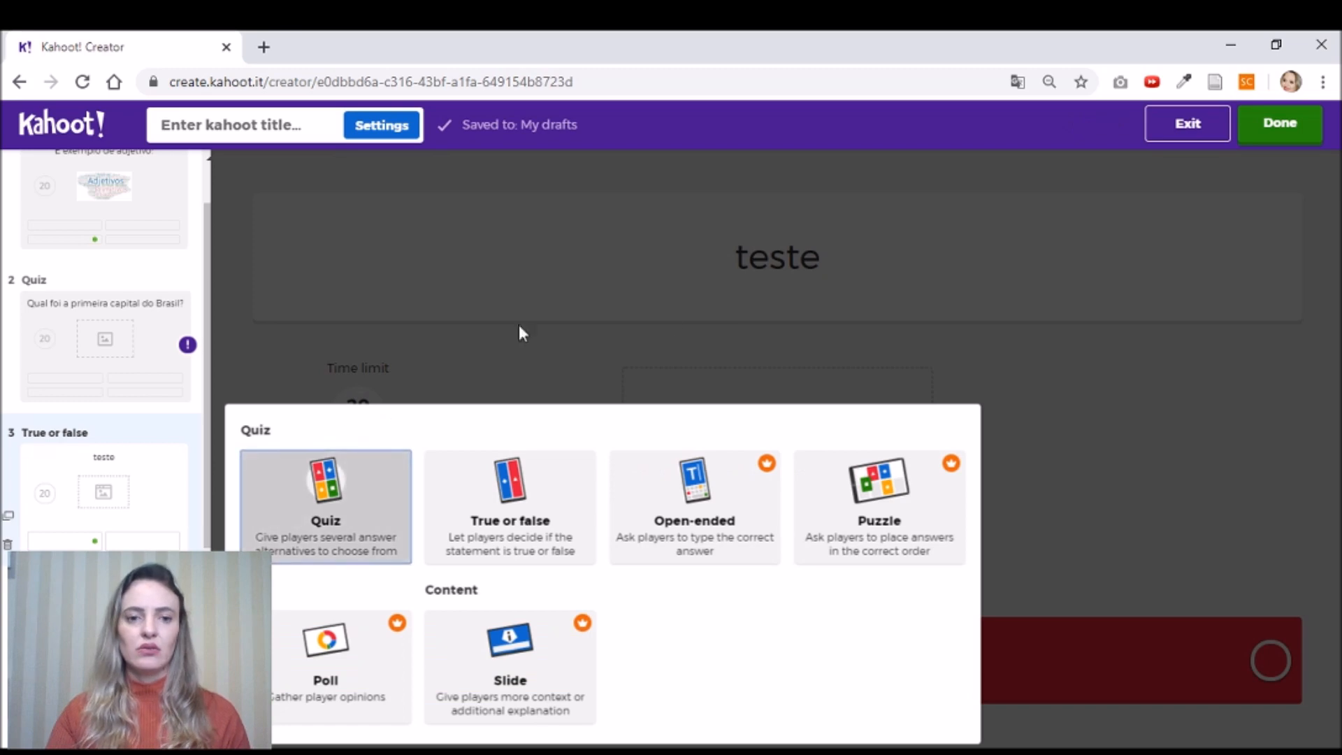
pyautogui.click(1059, 426)
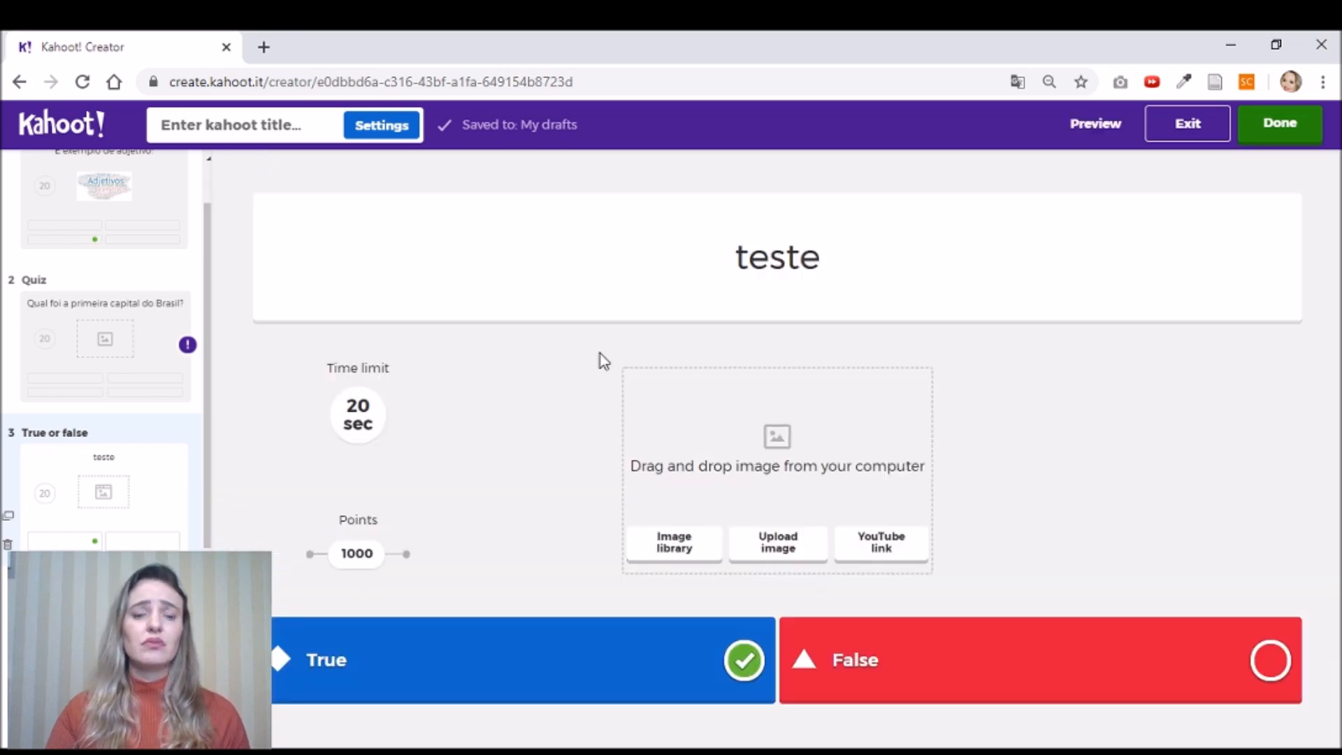
pyautogui.moveTo(210, 419); pyautogui.dragTo(196, 533)
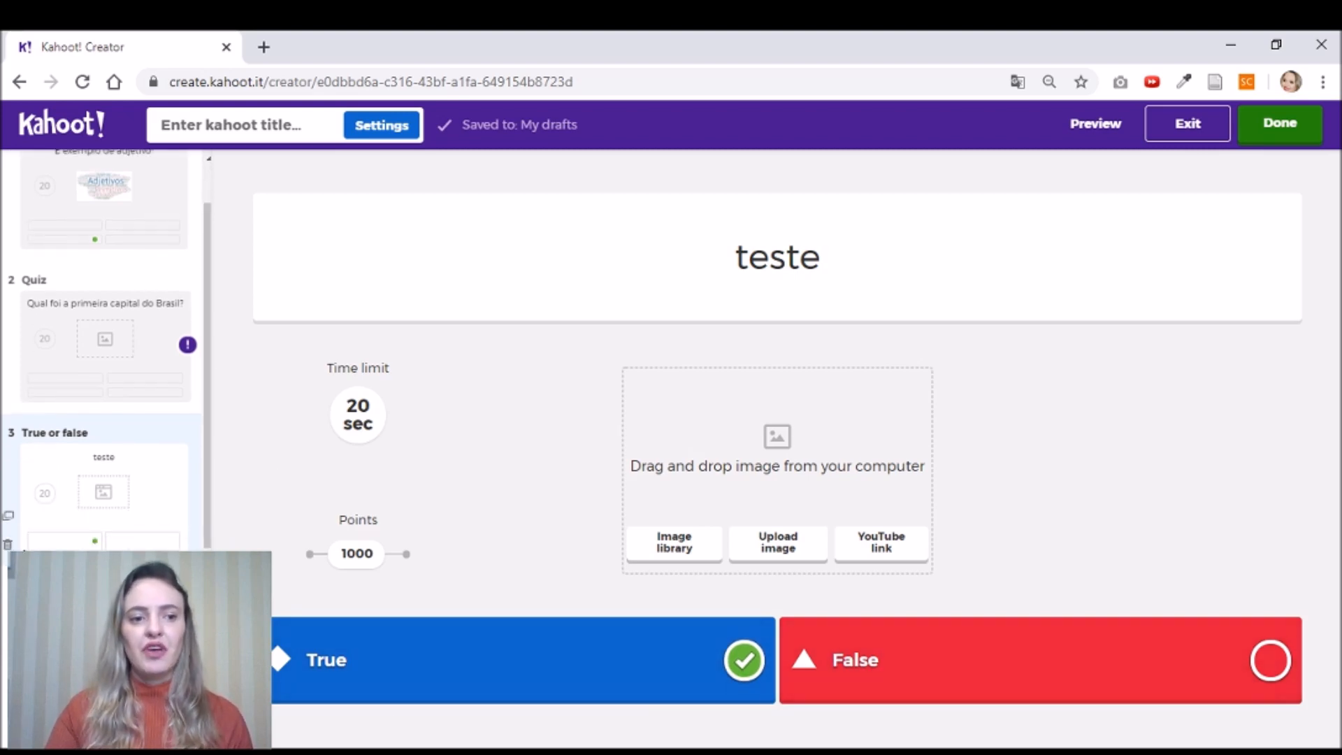
pyautogui.click(7, 545)
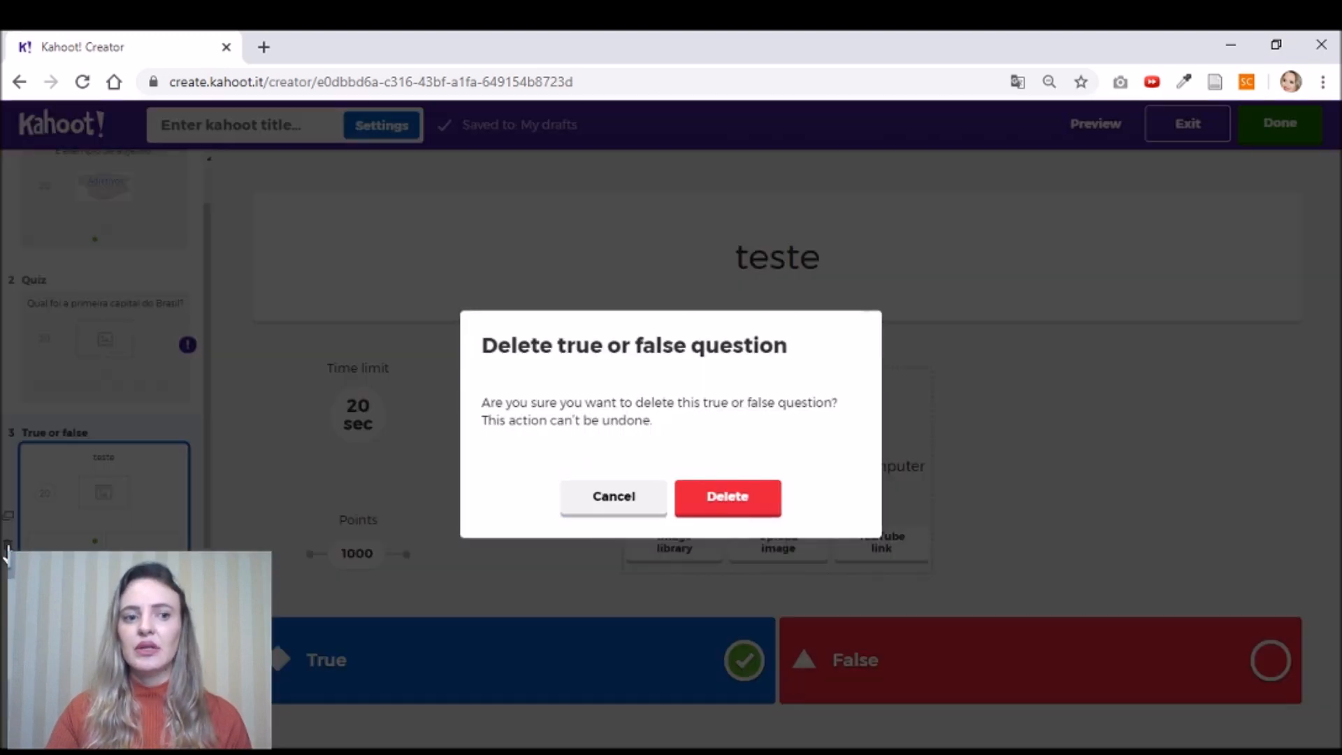
pyautogui.click(711, 505)
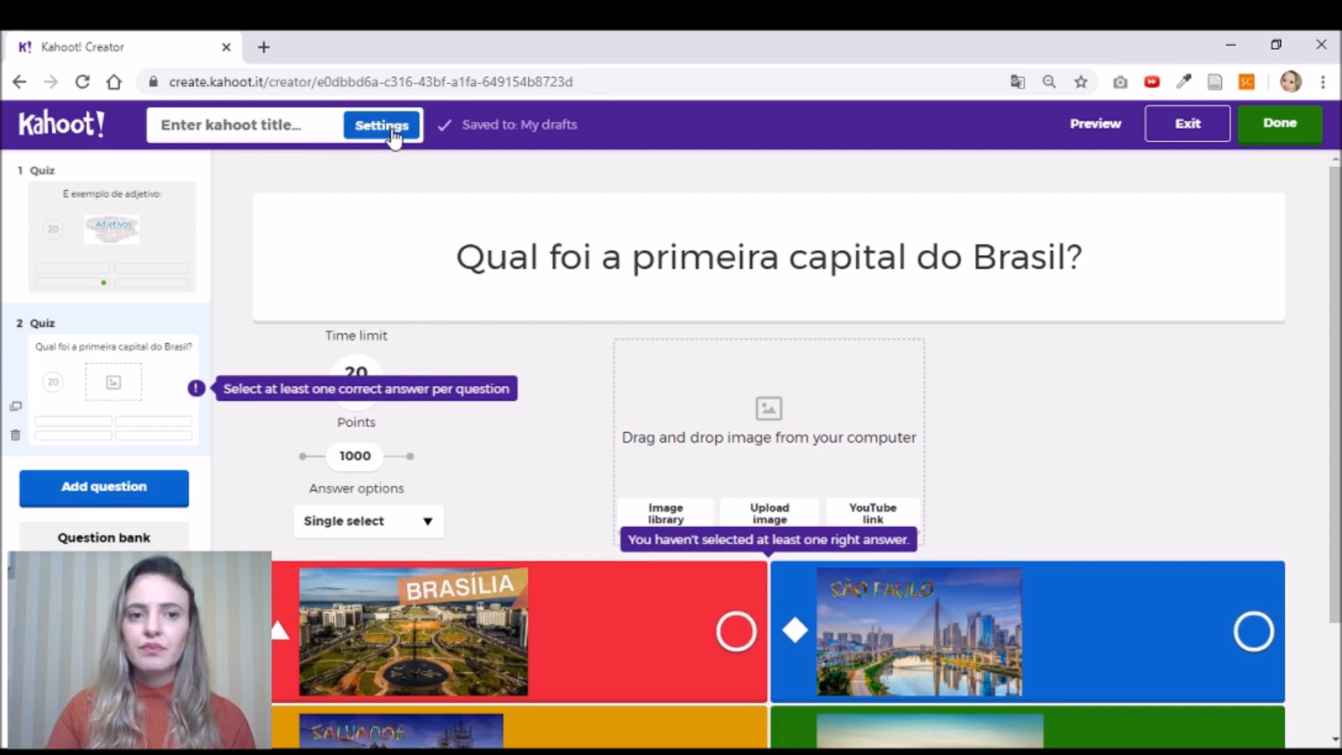
# - In the kahoot summary, set the title to 'teste' and the description to 'testeteste'
pyautogui.click(291, 132)
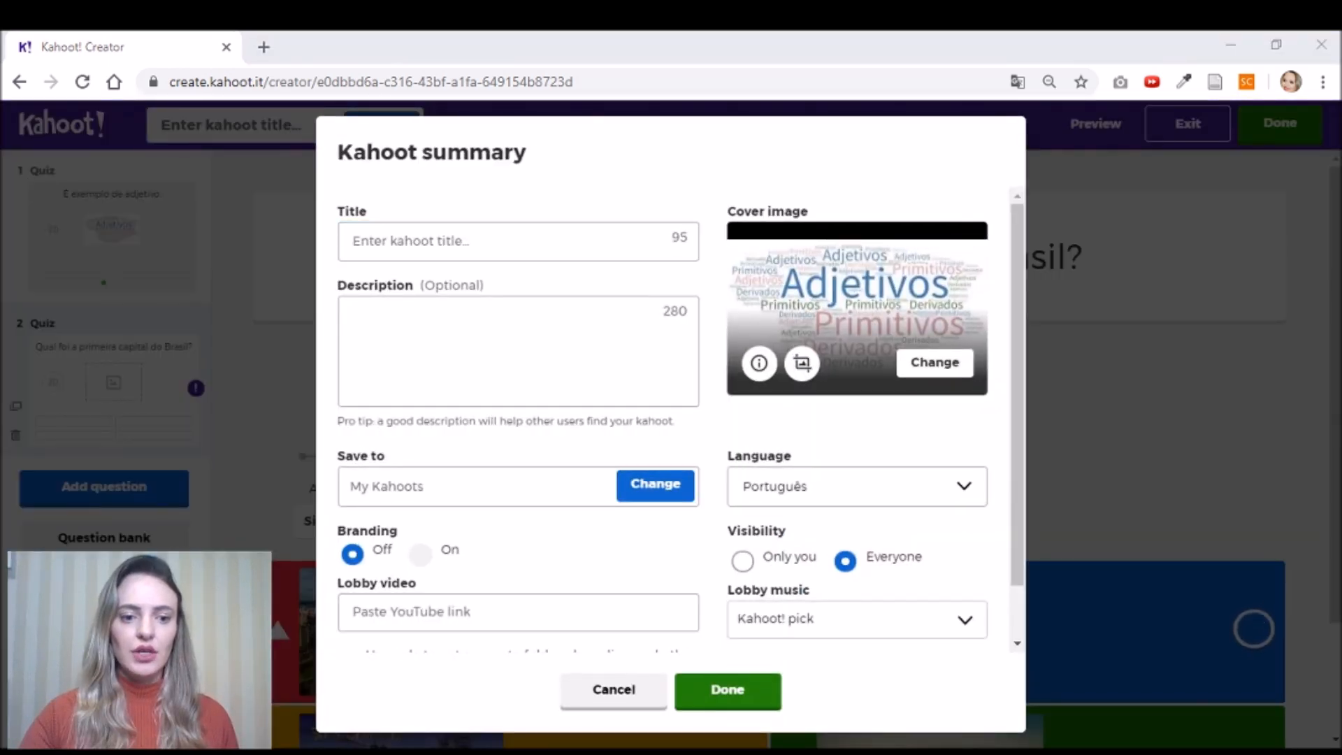
pyautogui.hotkey('alt', 'Tab')
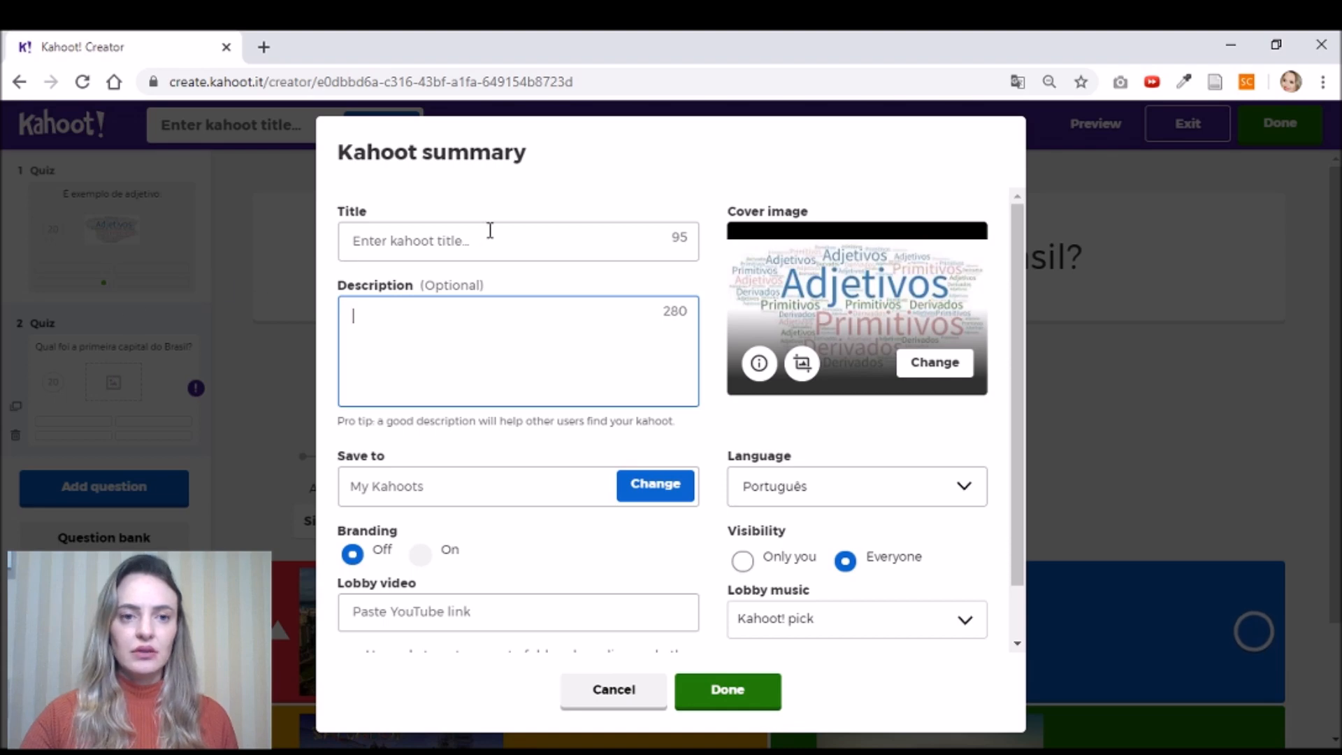
pyautogui.click(488, 236)
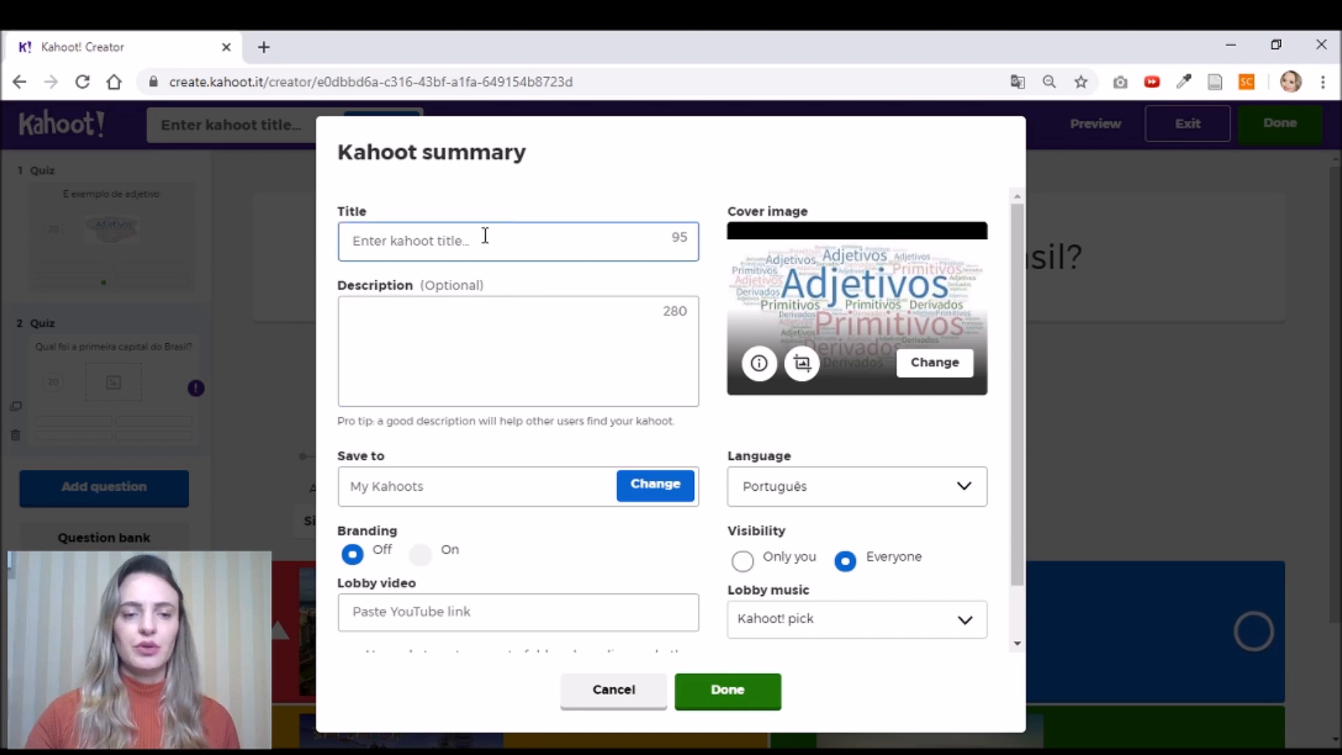
pyautogui.write('teste')
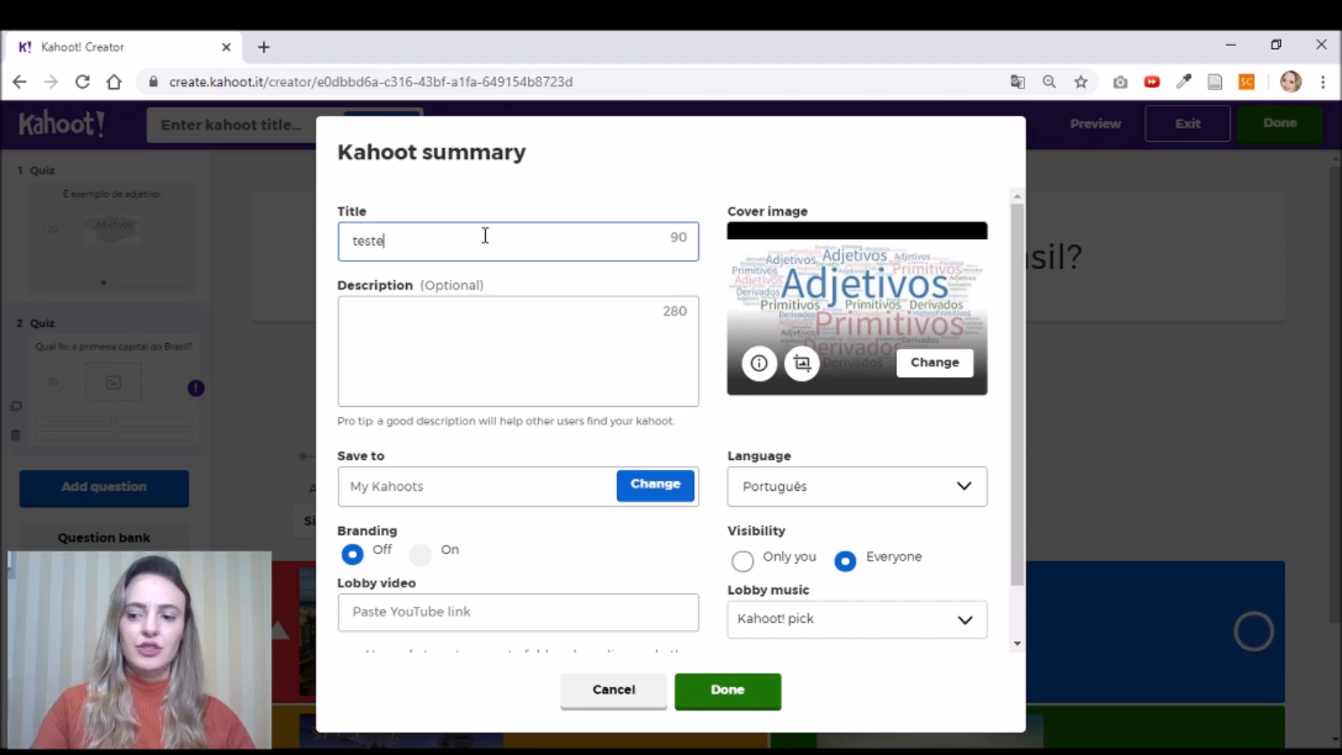
pyautogui.click(464, 368)
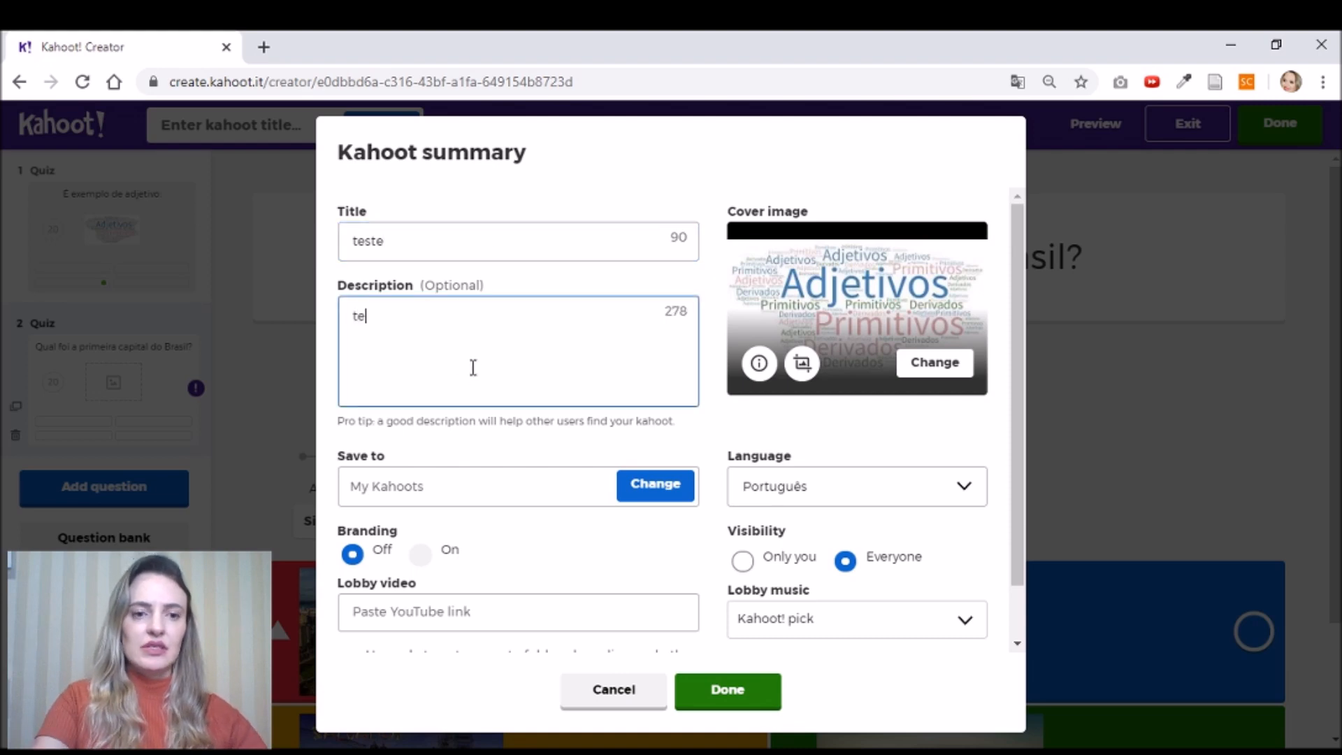
pyautogui.write('testeteste')
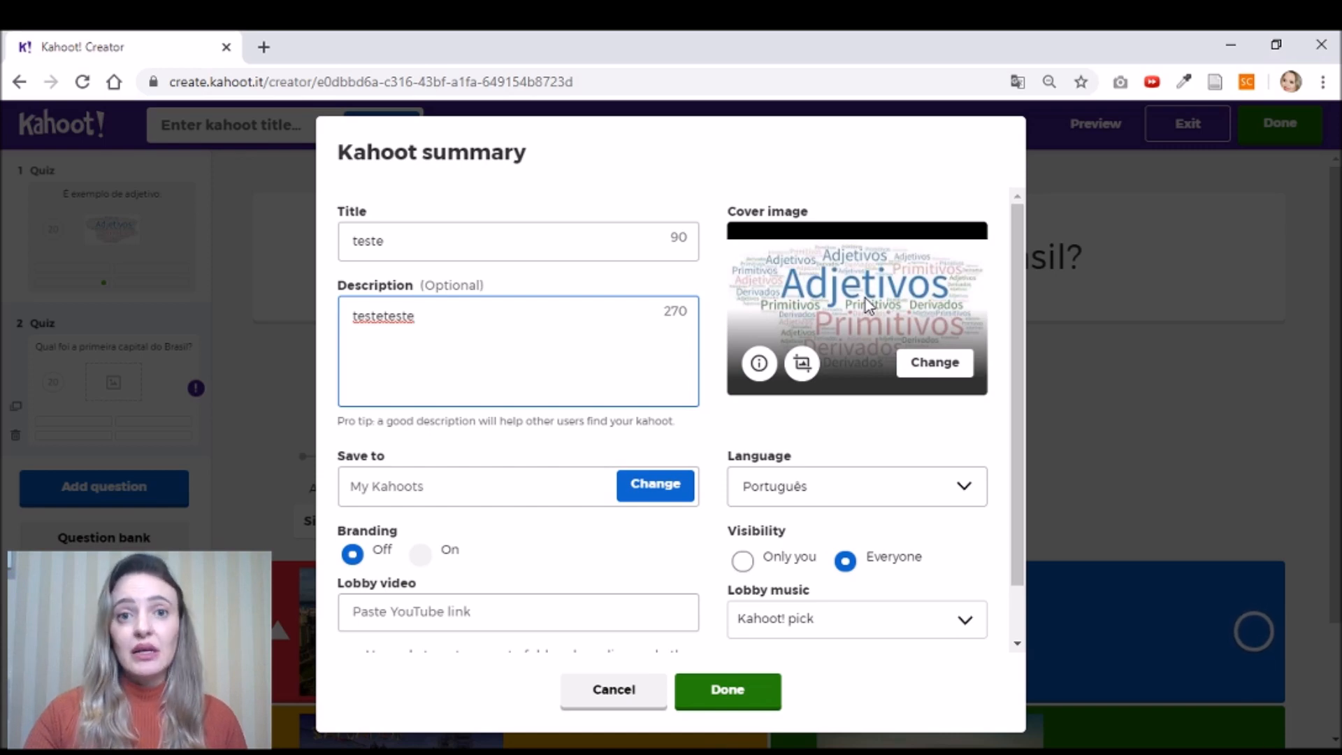
# - Replace the Adjetivos cover with an uploaded puppy photo and save the summary
pyautogui.click(927, 370)
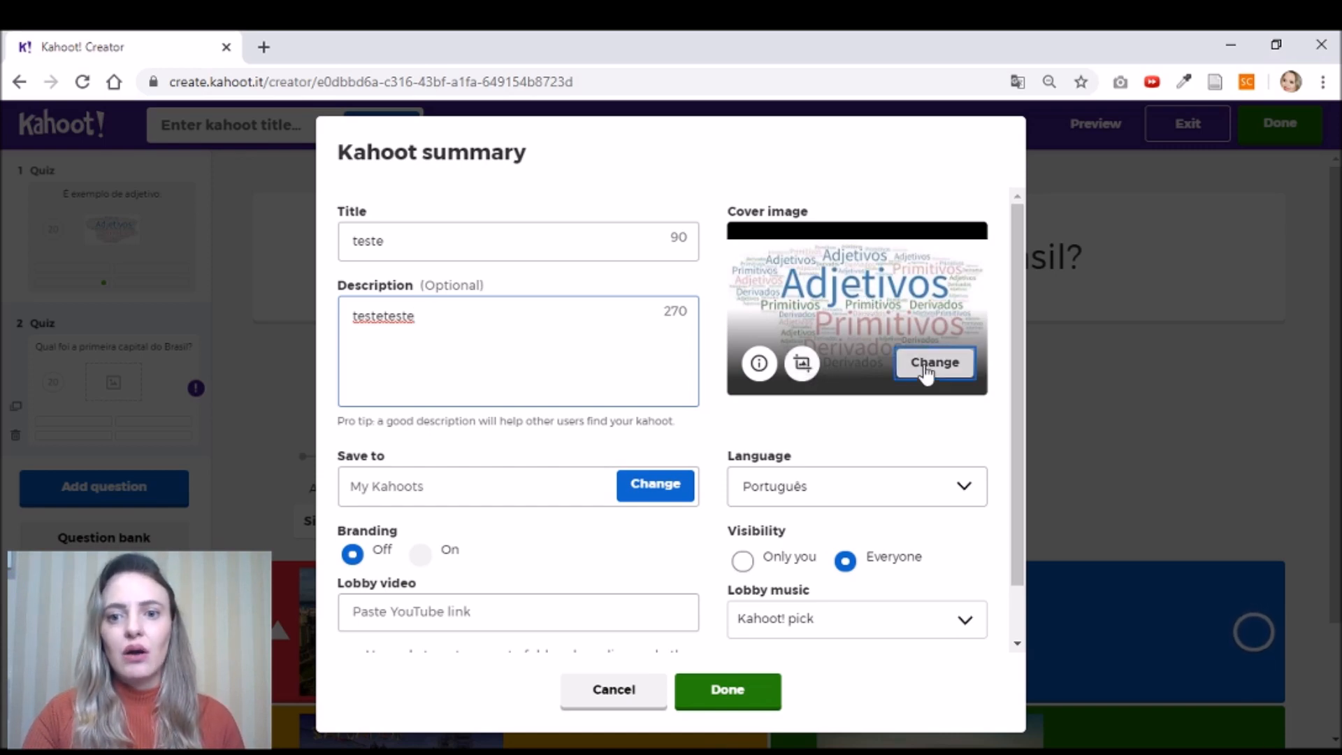
pyautogui.click(931, 381)
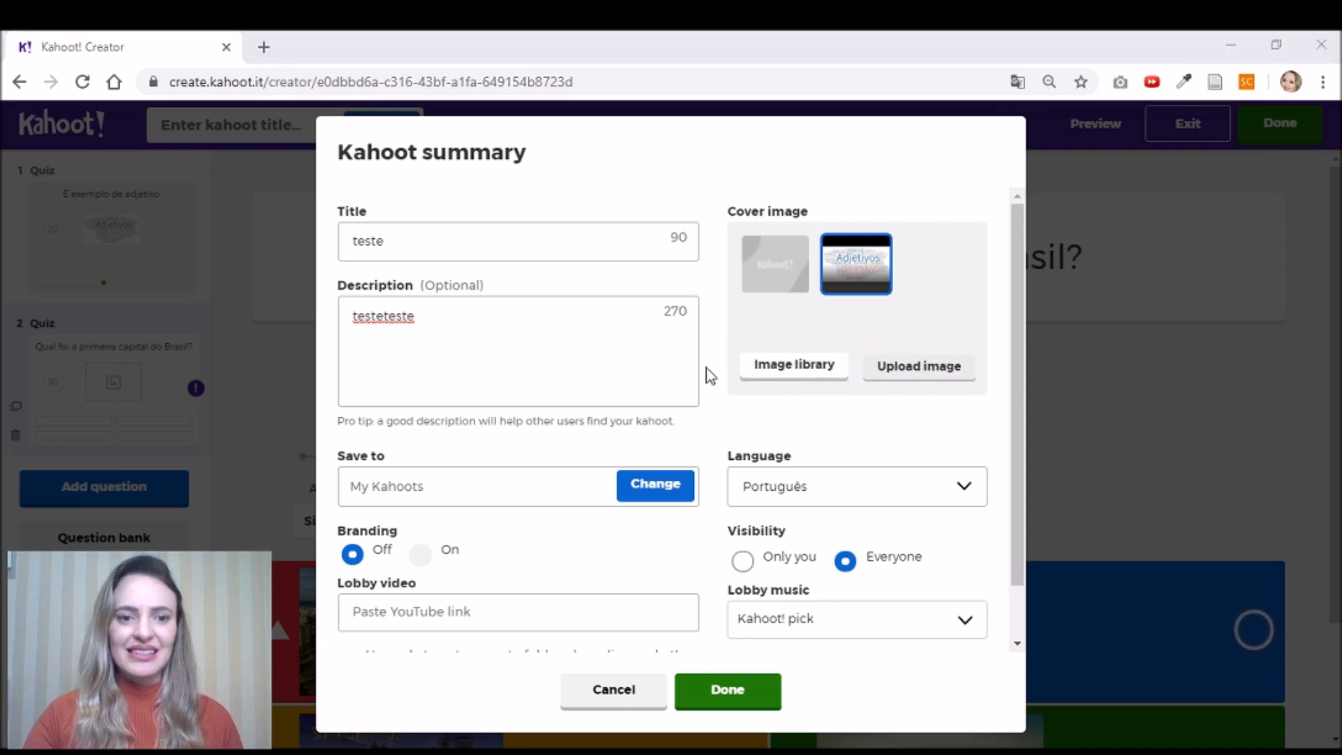
pyautogui.click(358, 347)
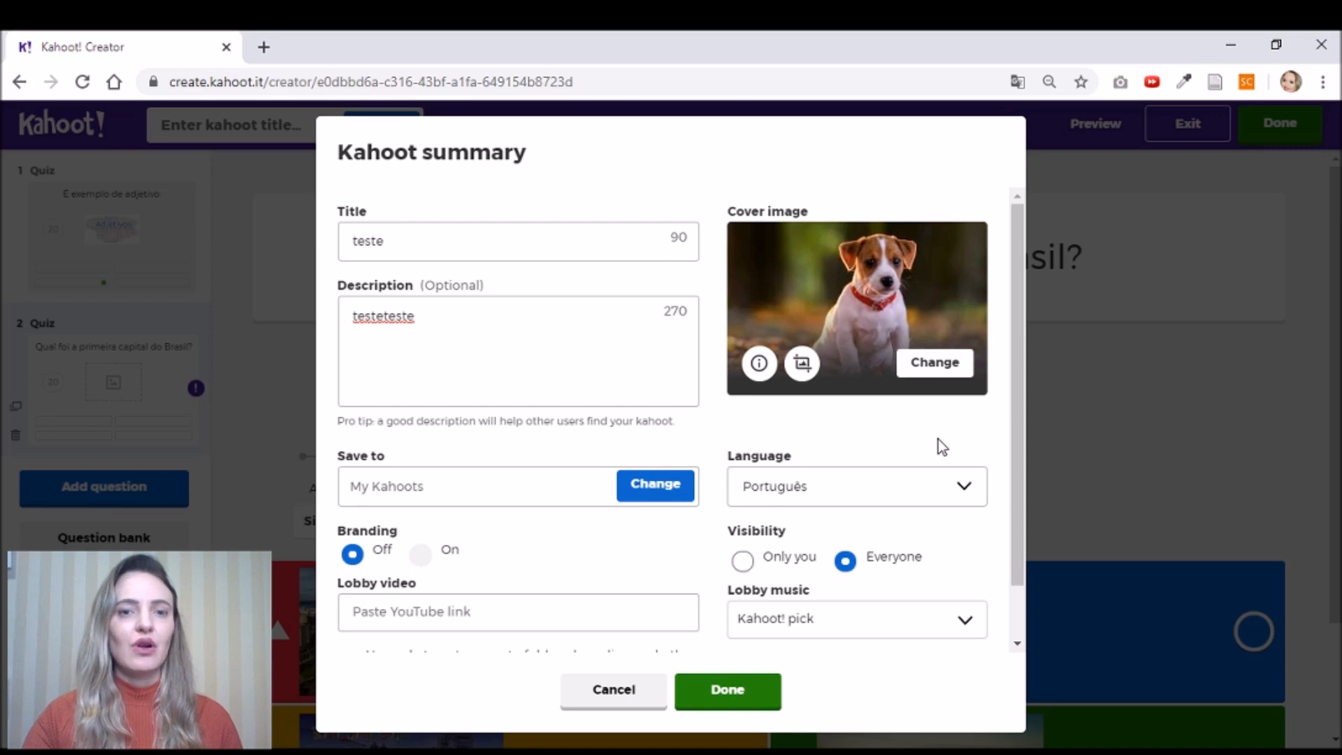
pyautogui.click(731, 693)
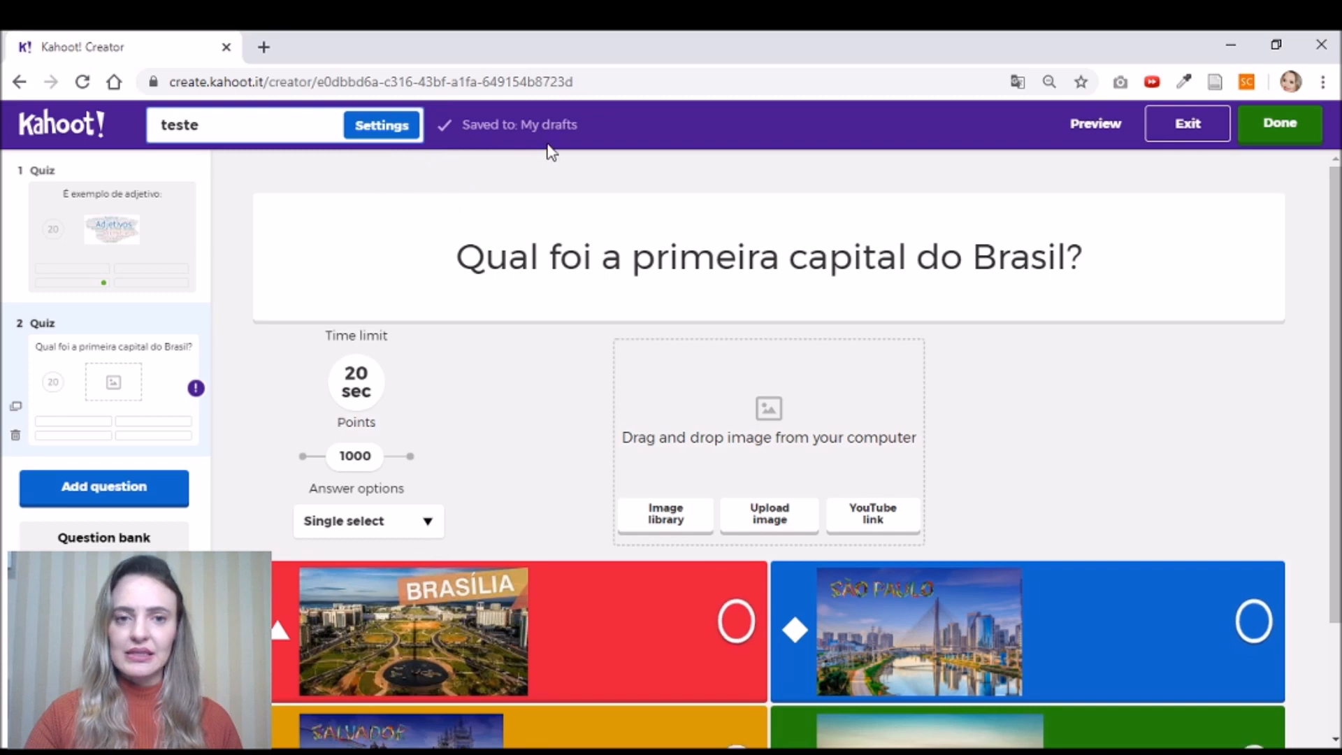
# - Mark Salvador as question 2's correct answer and finish the kahoot as ready to play
pyautogui.scroll(-2, 458, 217)
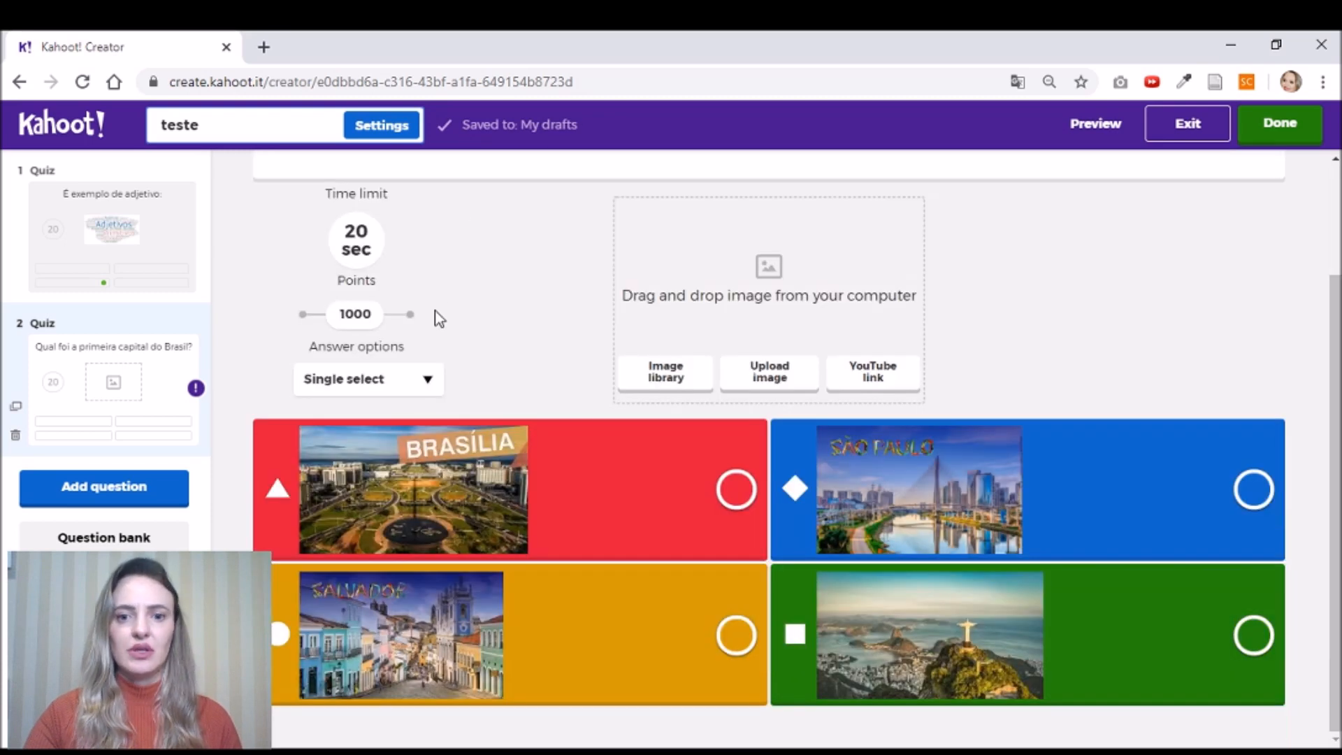
pyautogui.scroll(2, 434, 311)
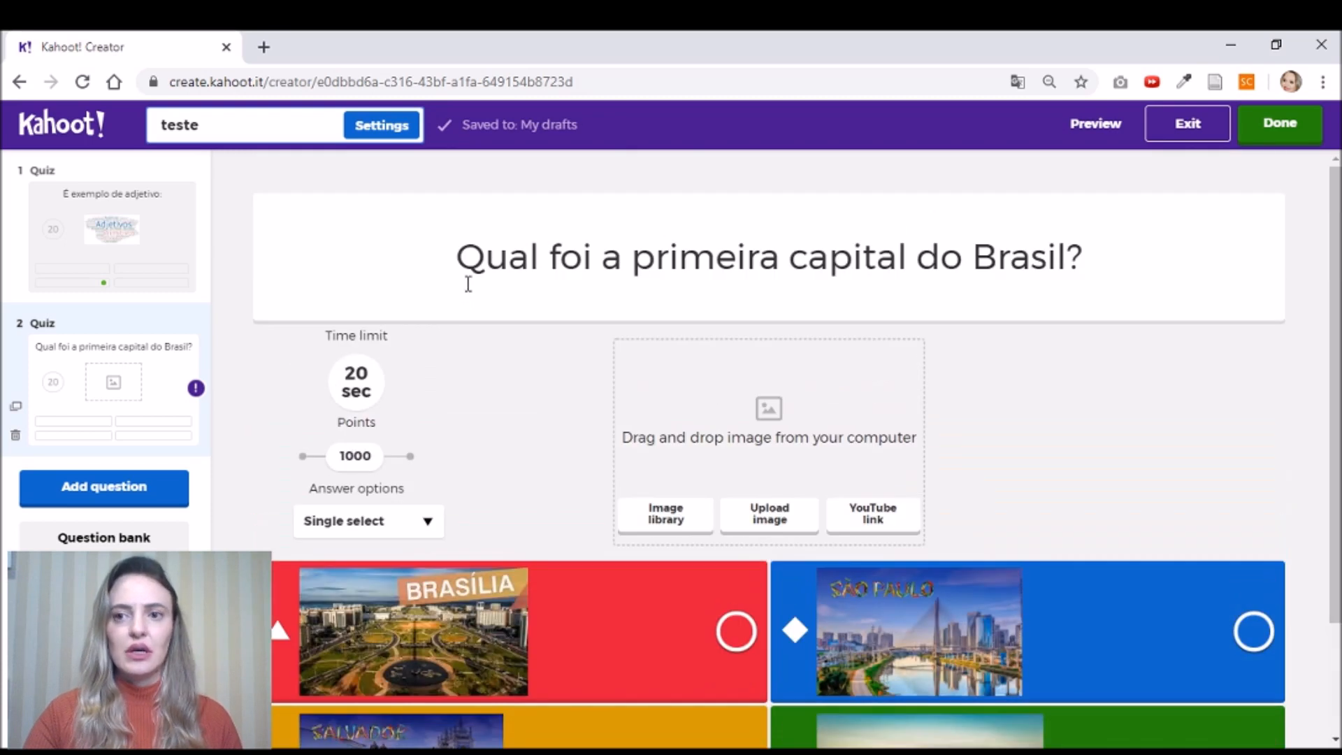
pyautogui.click(1278, 133)
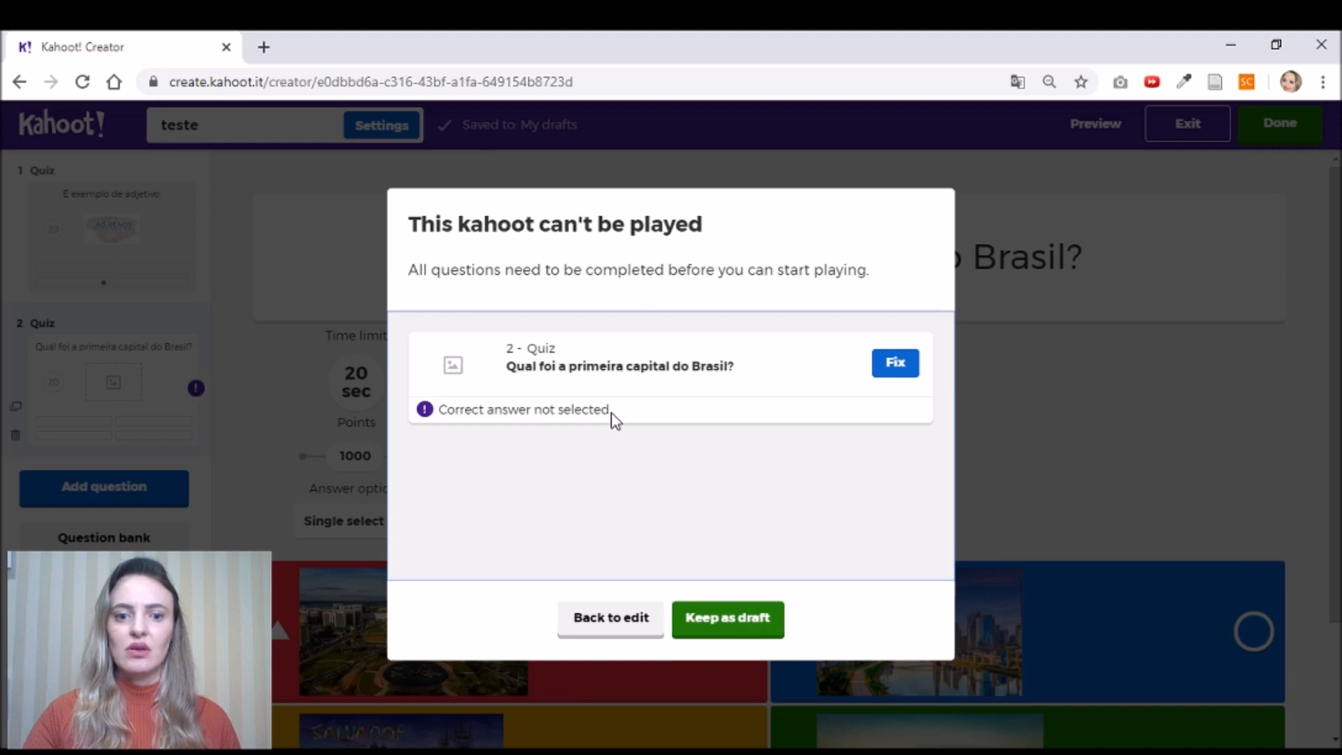
pyautogui.click(636, 622)
pyautogui.scroll(-2, 1027, 553)
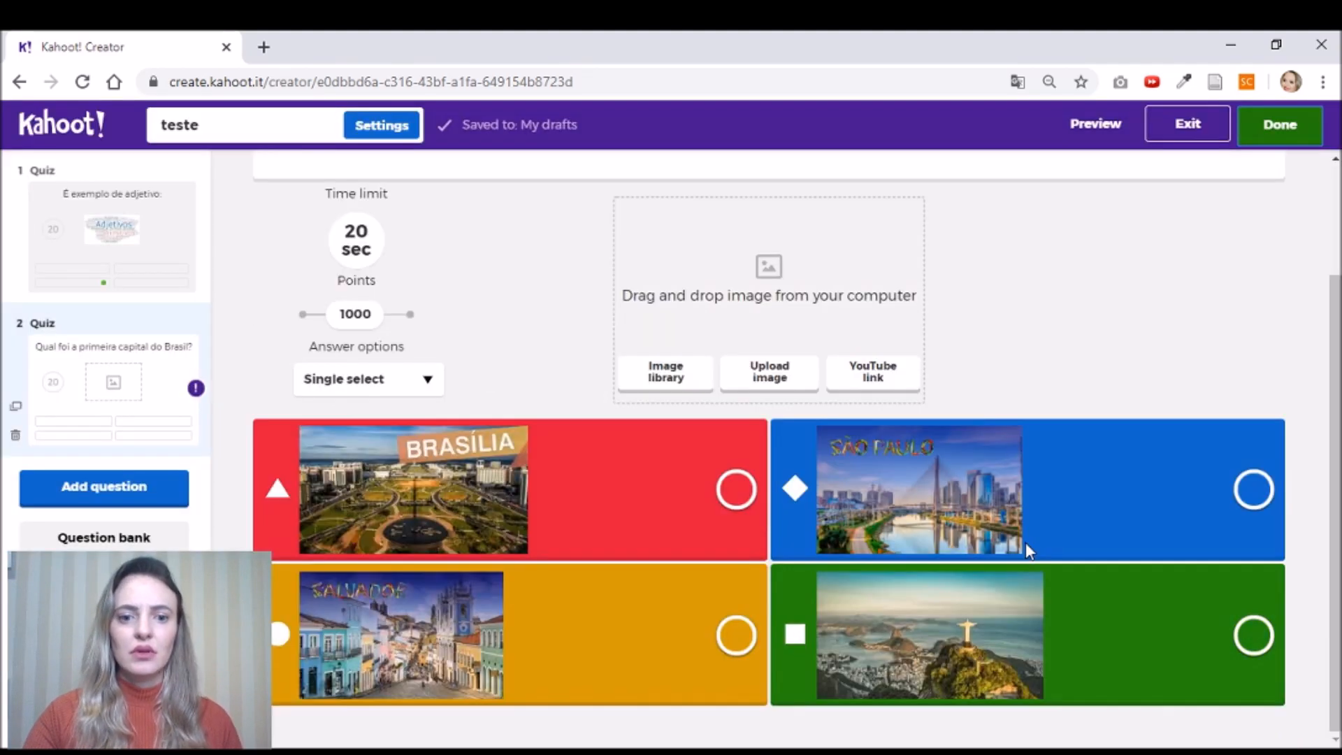
pyautogui.click(736, 635)
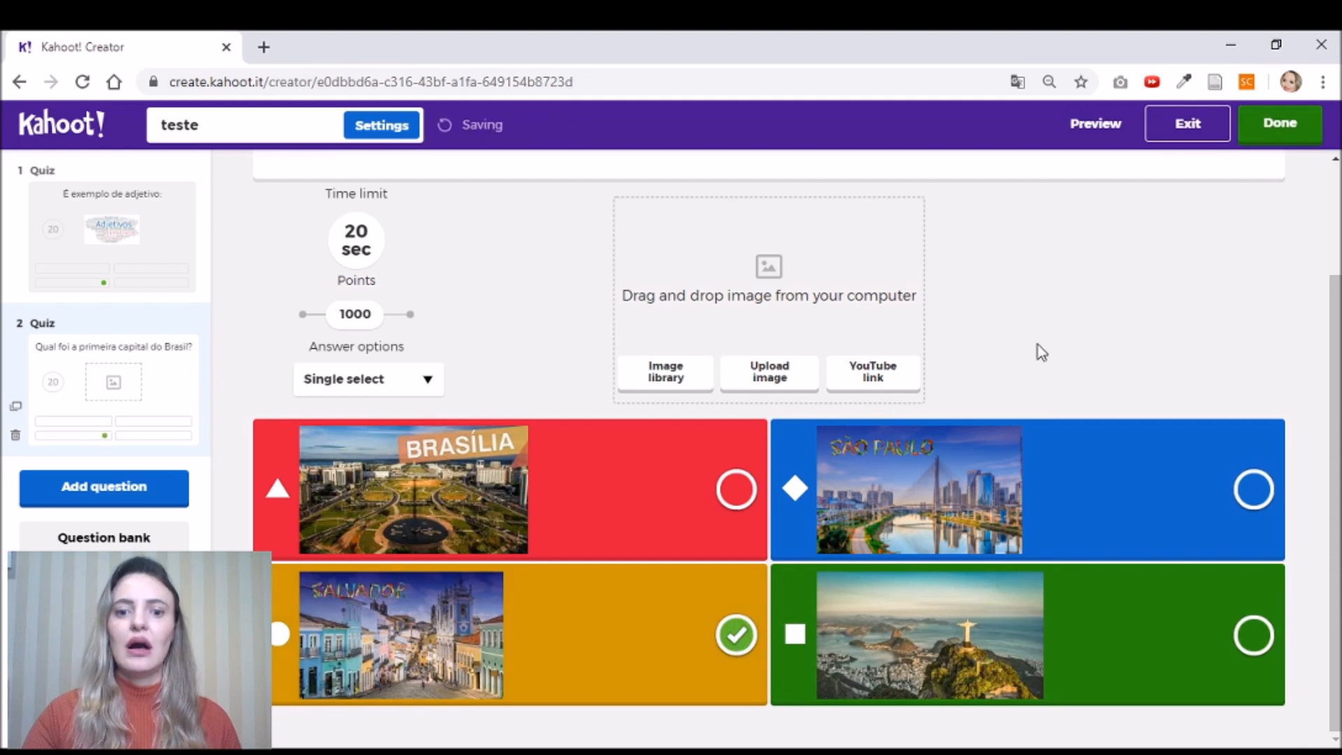
pyautogui.scroll(2, 1077, 367)
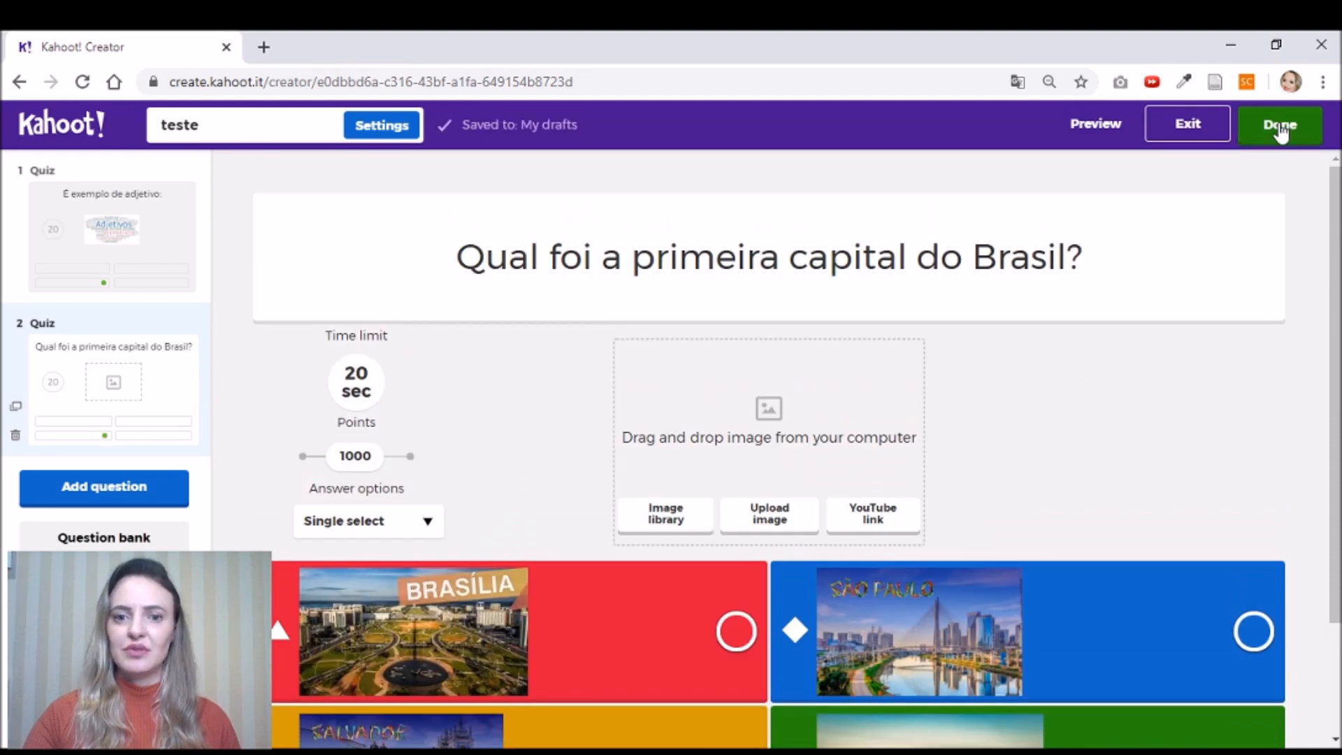
pyautogui.click(1280, 132)
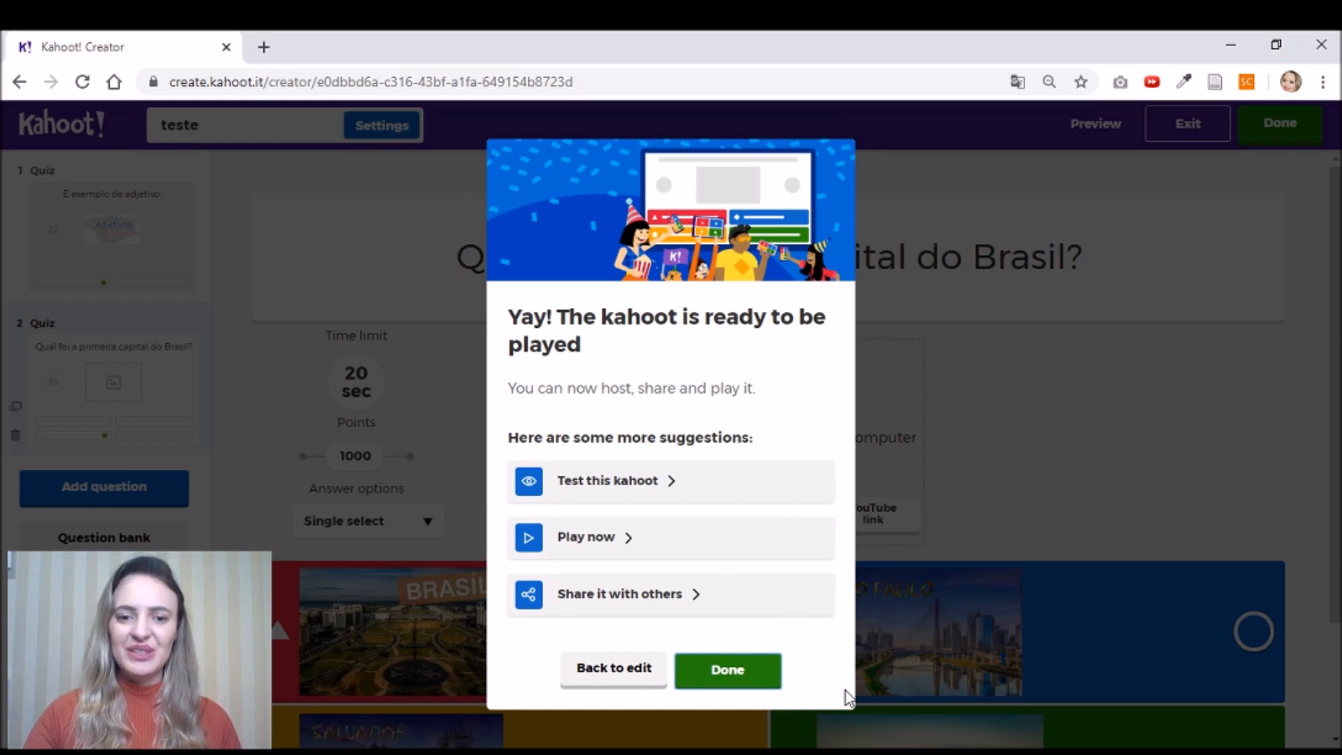
# - Close the 'kahoot is ready' message to go to My Kahoots
pyautogui.click(744, 675)
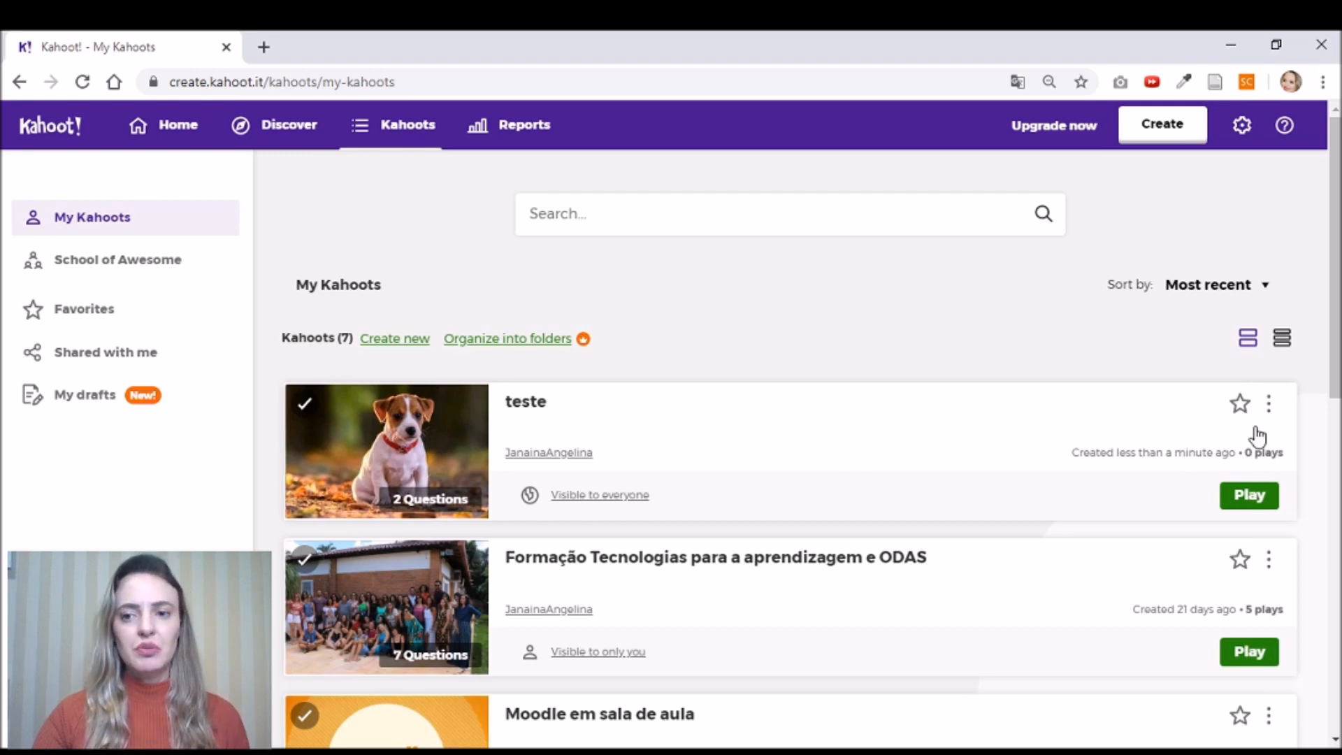
# - Open teste's details page, show the answers, and view question 1's word-cloud image
pyautogui.click(998, 422)
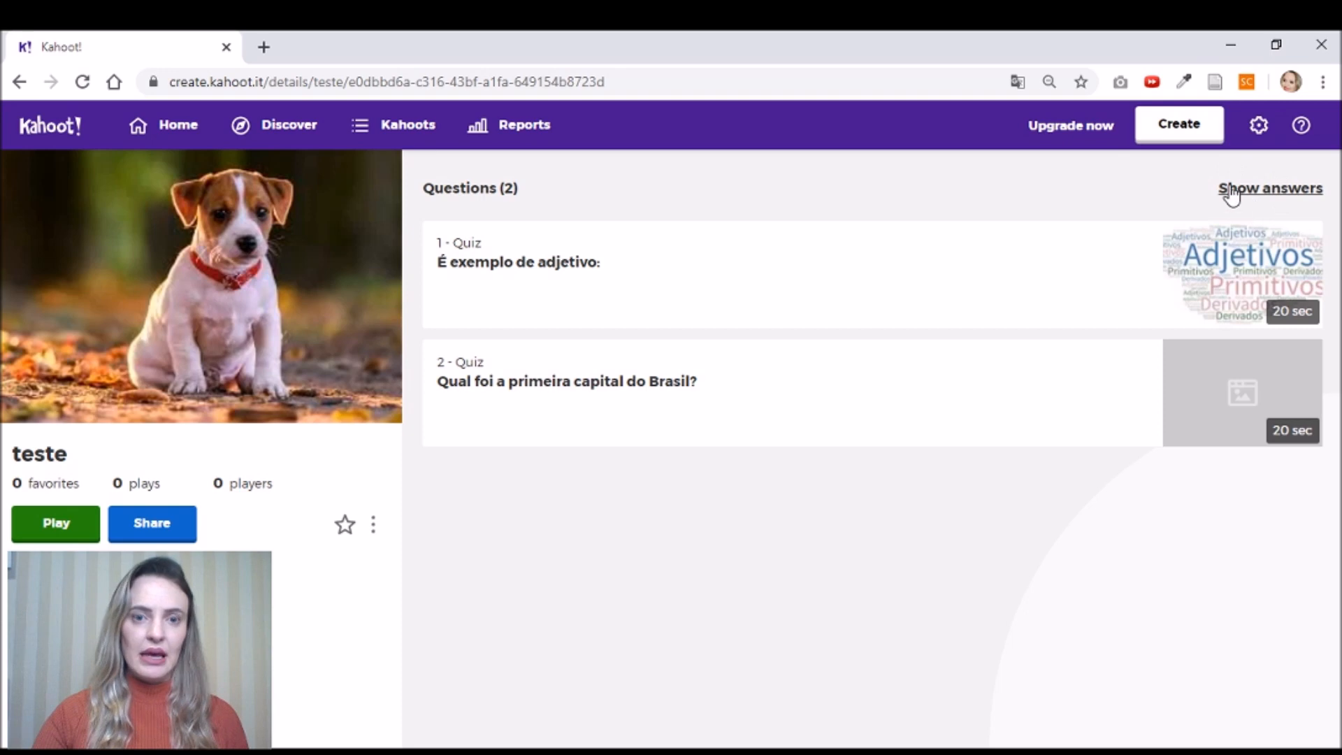
pyautogui.click(1285, 198)
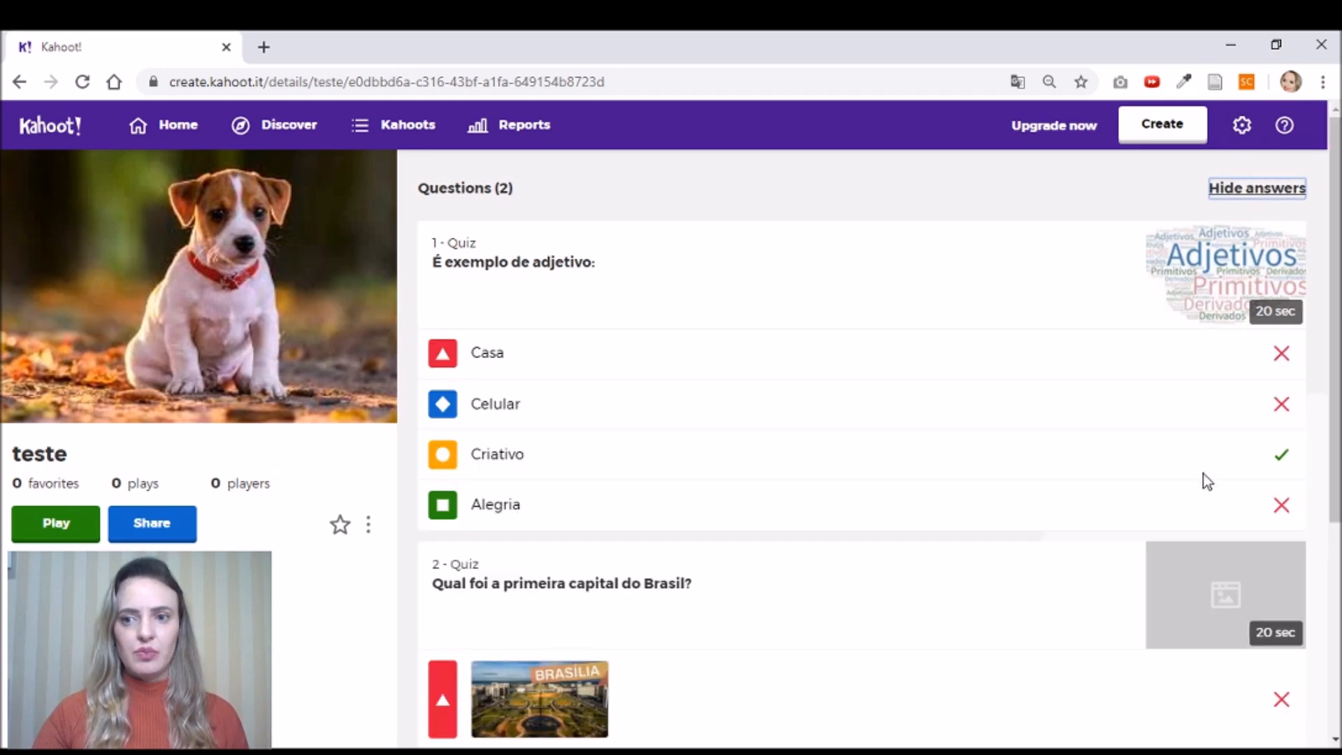
pyautogui.click(1285, 320)
pyautogui.click(1284, 307)
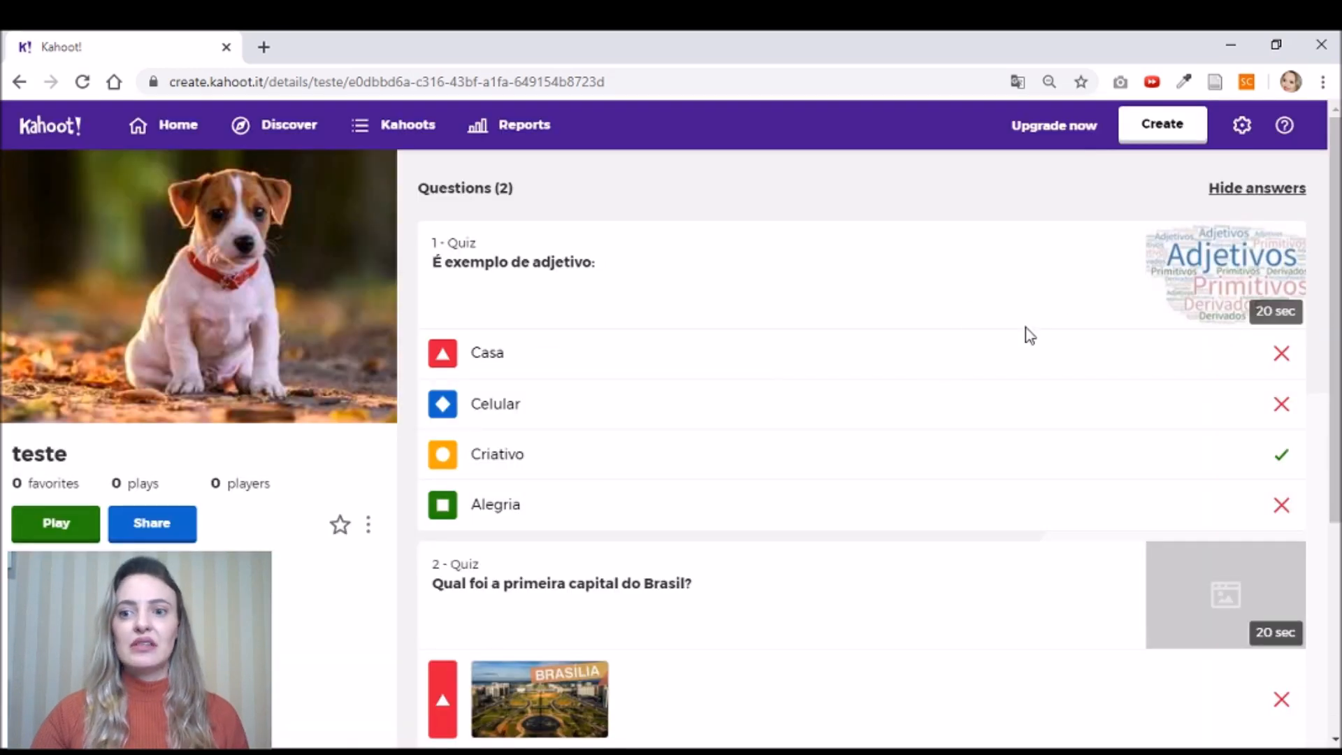
pyautogui.scroll(-3, 1185, 409)
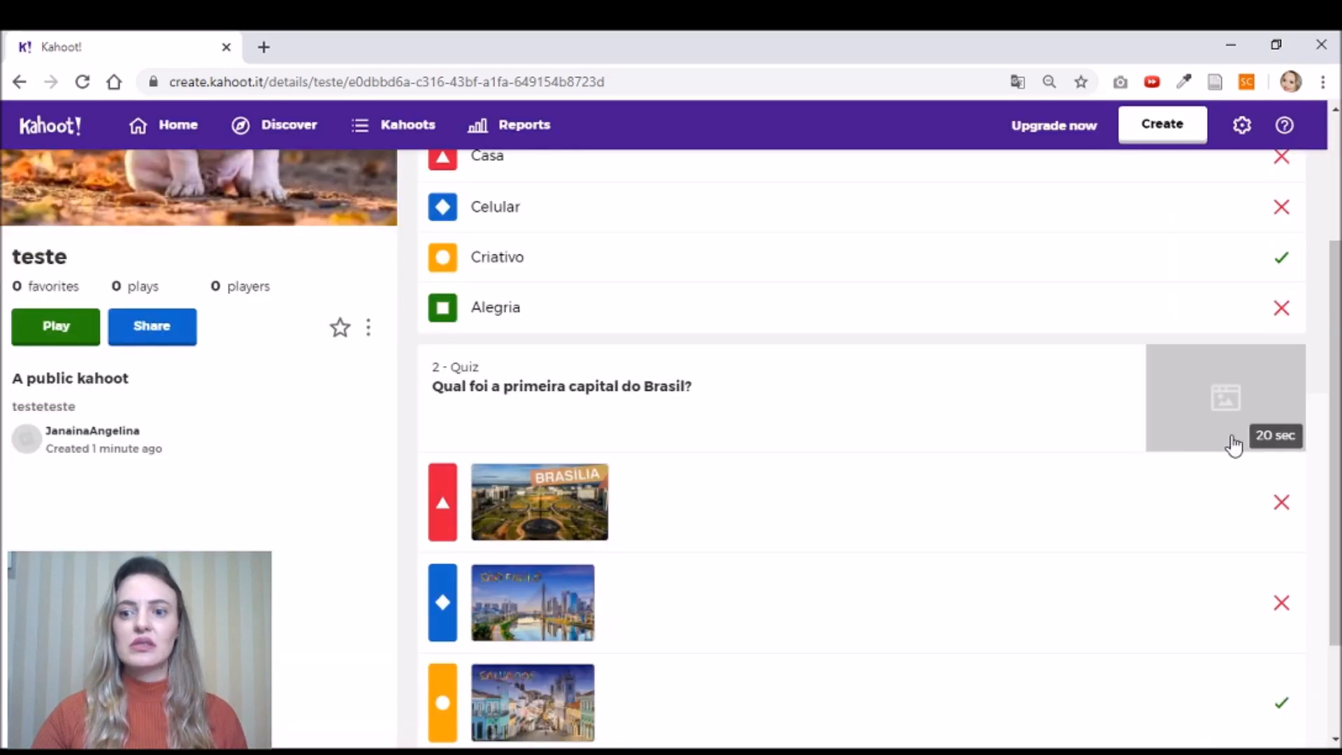
pyautogui.scroll(-2, 1221, 518)
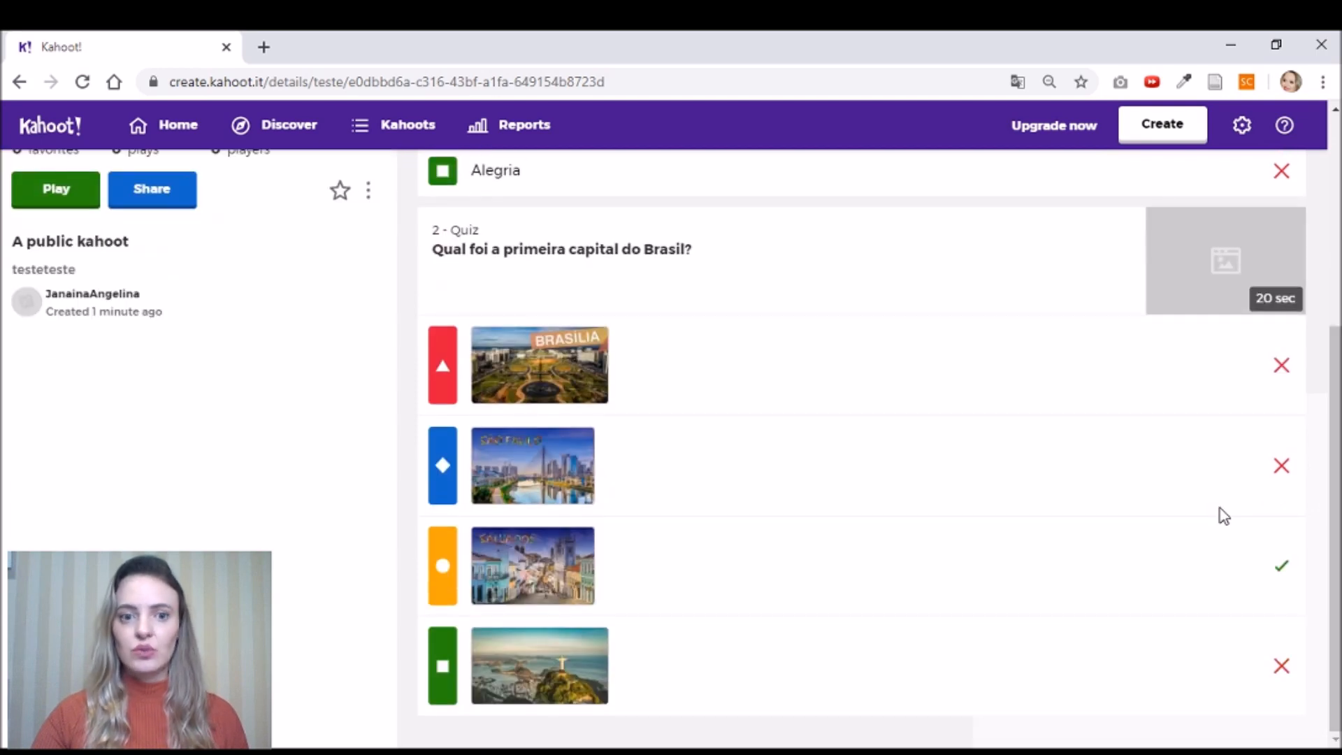
pyautogui.click(712, 257)
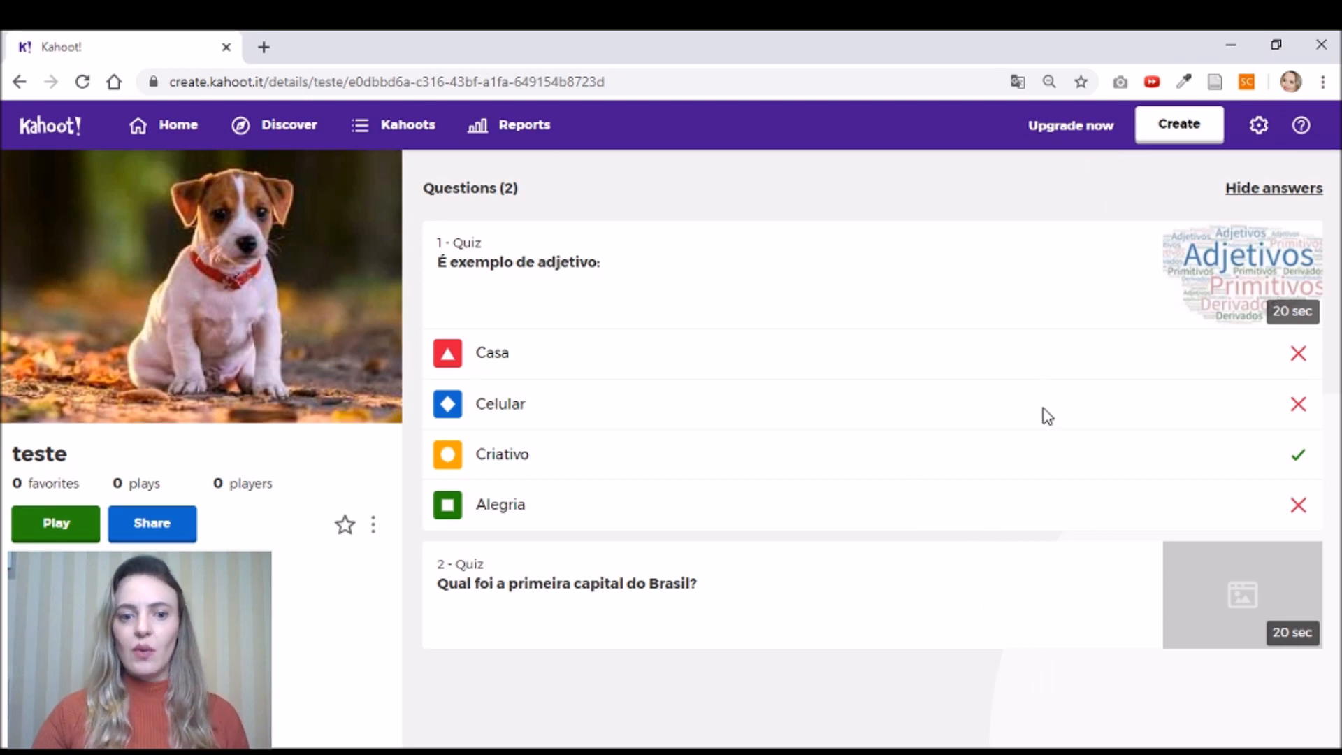
pyautogui.click(375, 529)
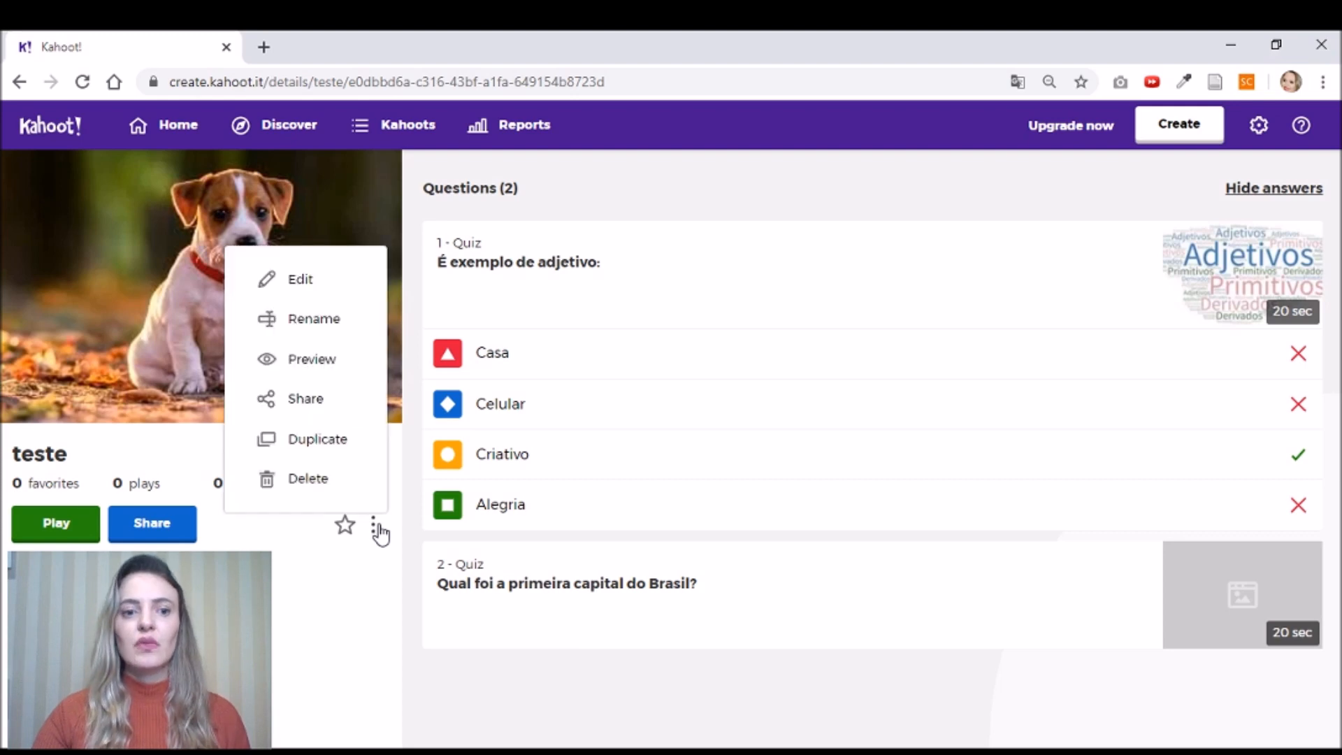
# - Preview teste in a new tab and start it in Classic mode
pyautogui.click(314, 361)
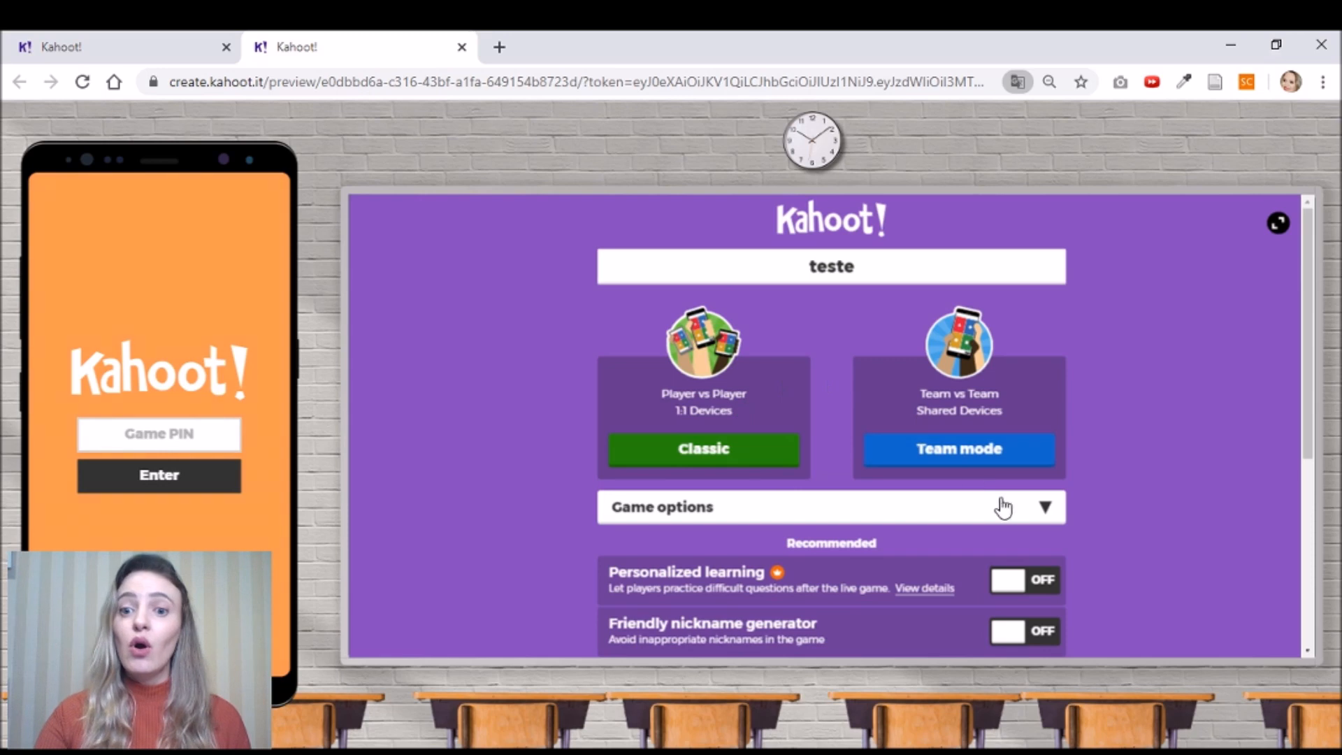
pyautogui.click(984, 454)
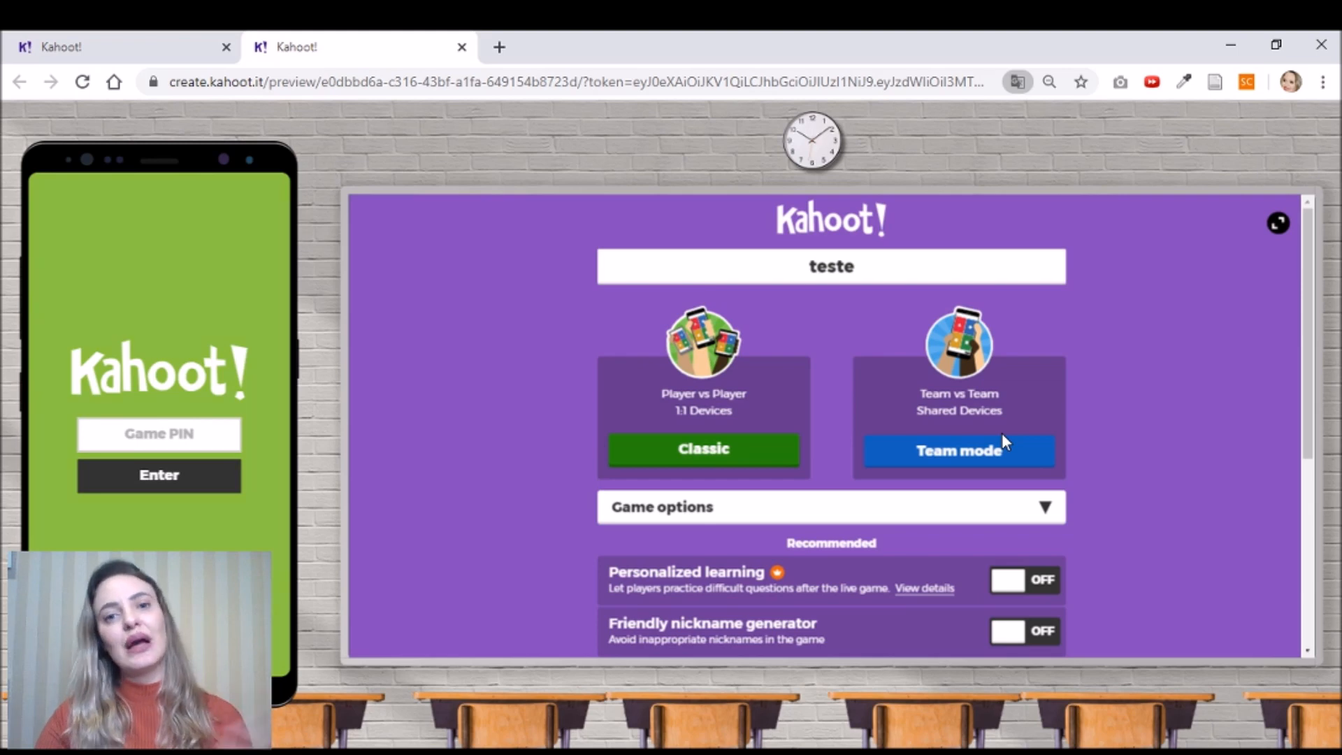
pyautogui.click(723, 460)
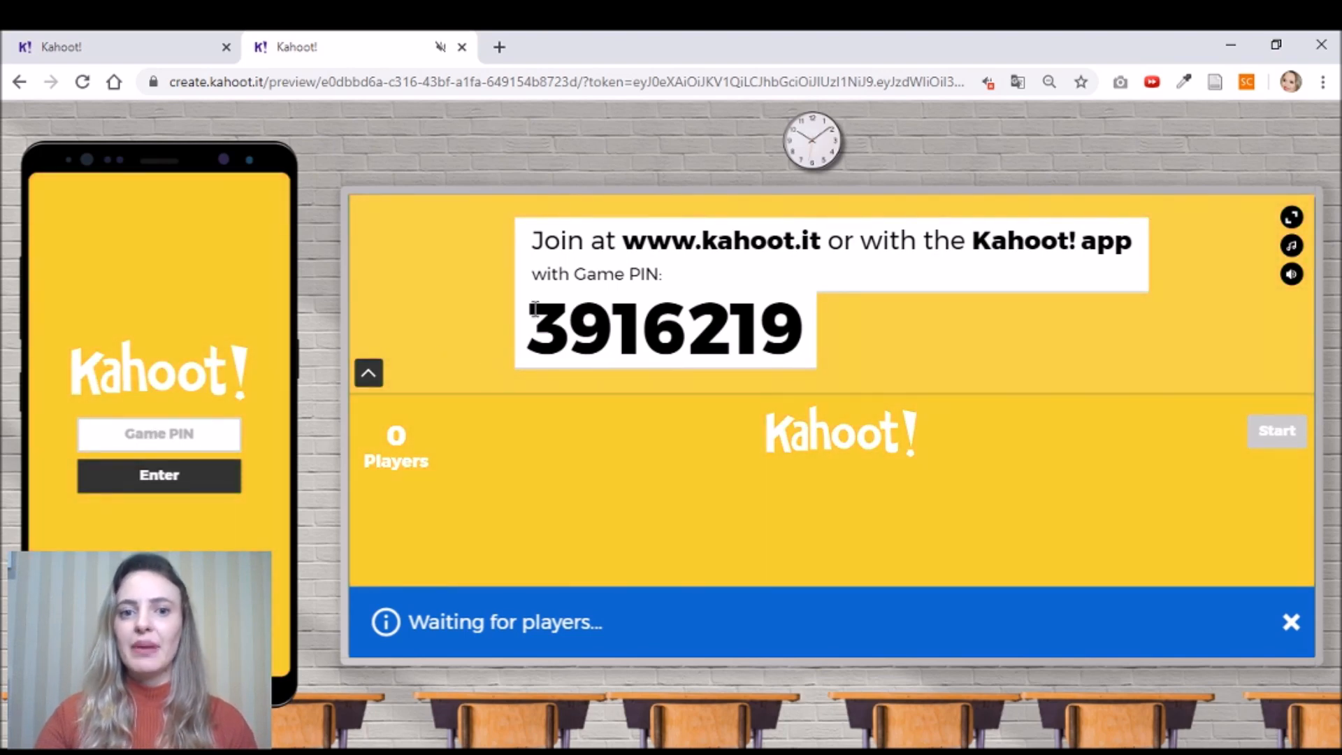
# - Enter the lobby's Game PIN on the preview phone to join the game
pyautogui.moveTo(535, 323); pyautogui.dragTo(804, 375)
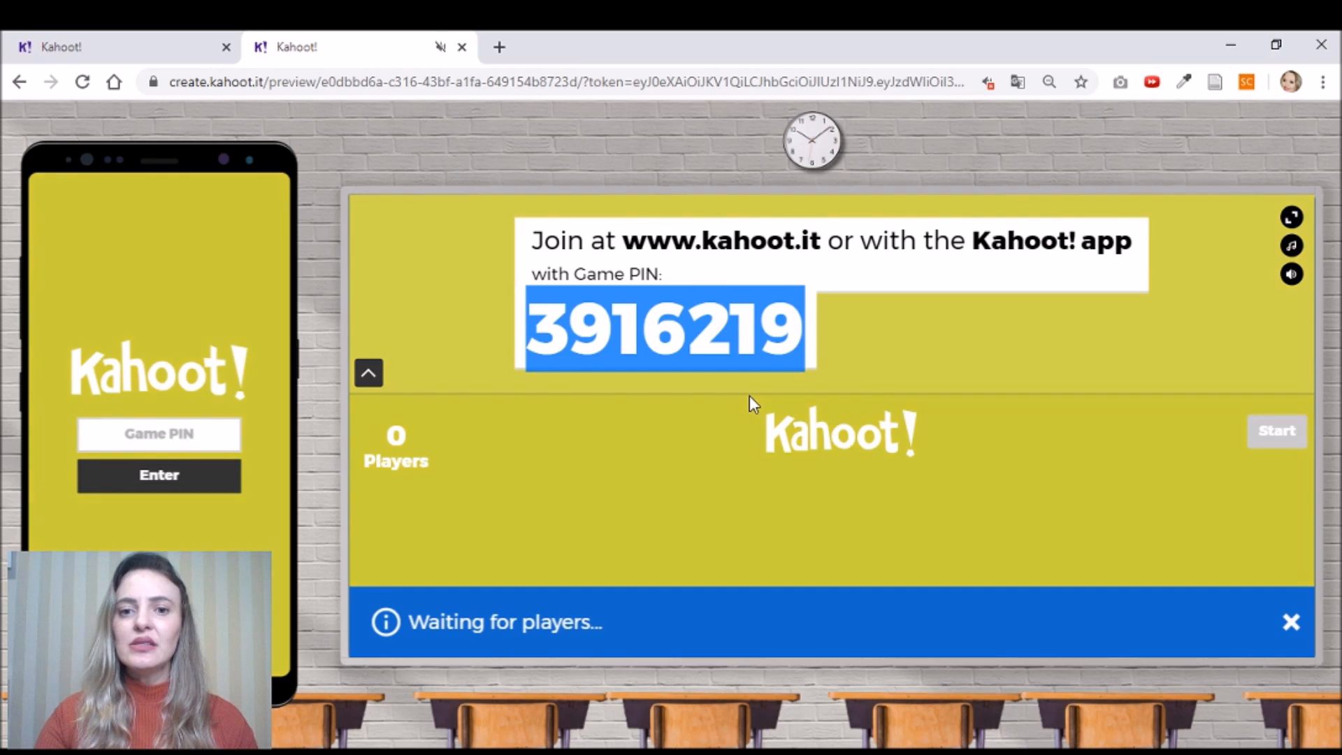
pyautogui.click(175, 439)
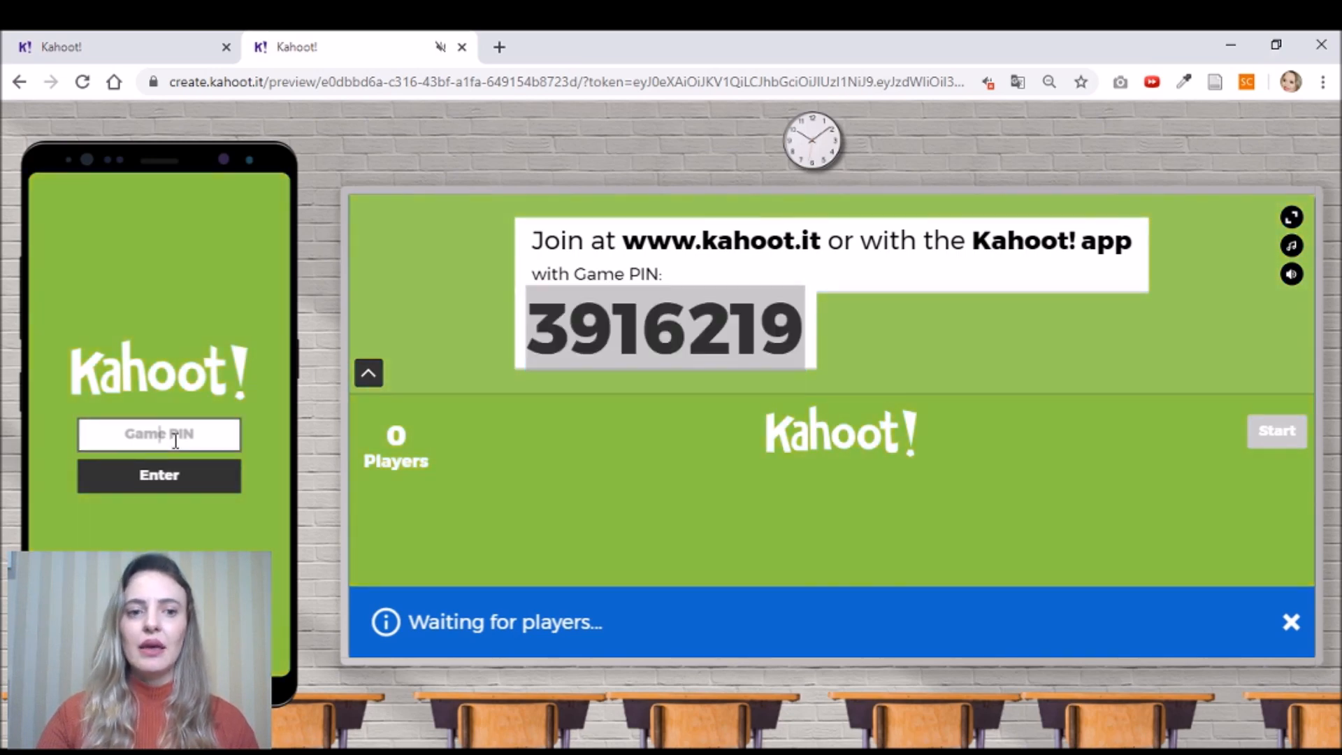
pyautogui.write('3')
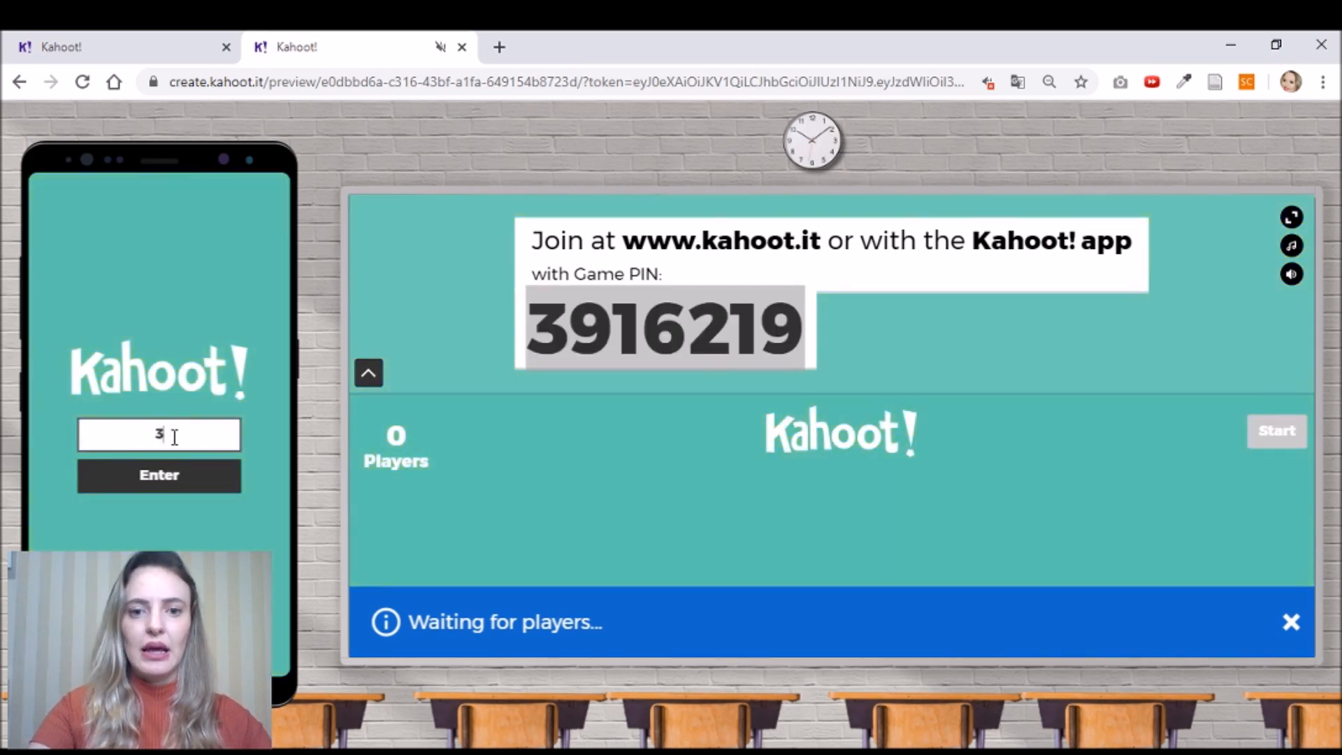
pyautogui.write('916')
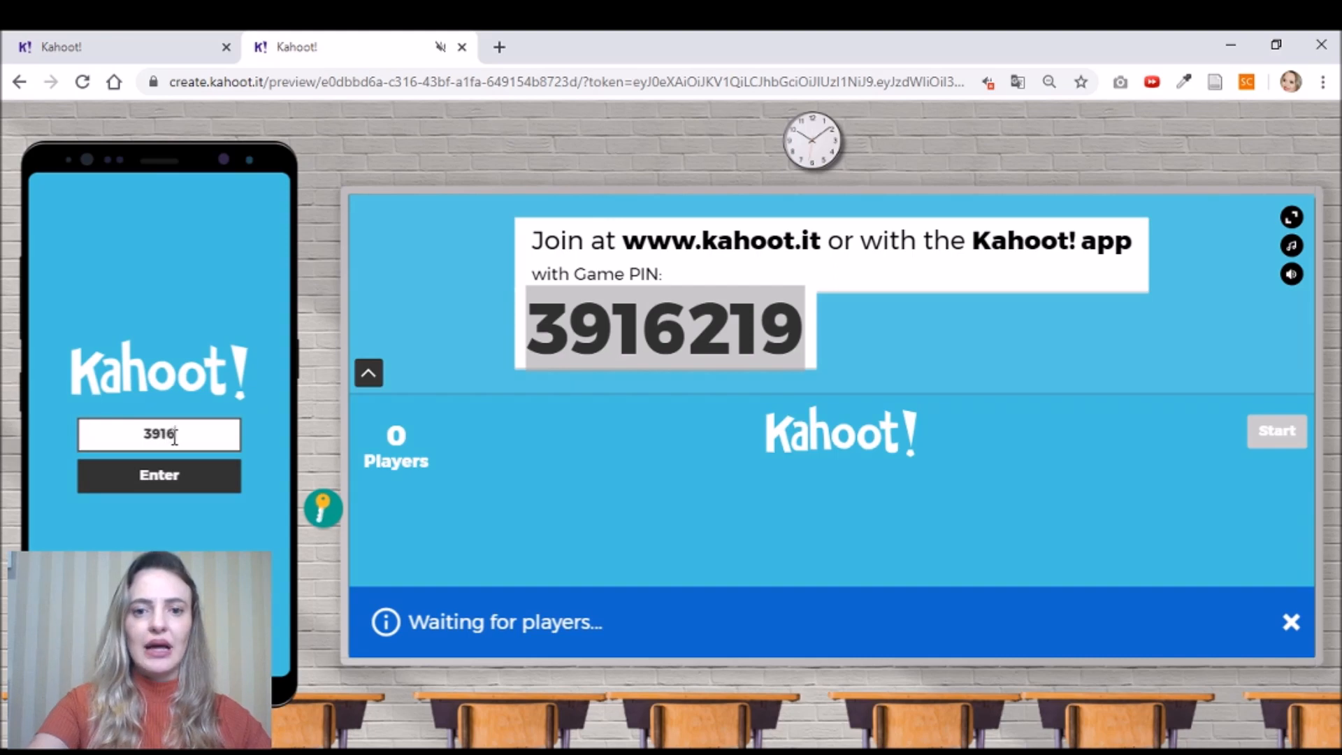
pyautogui.write('219')
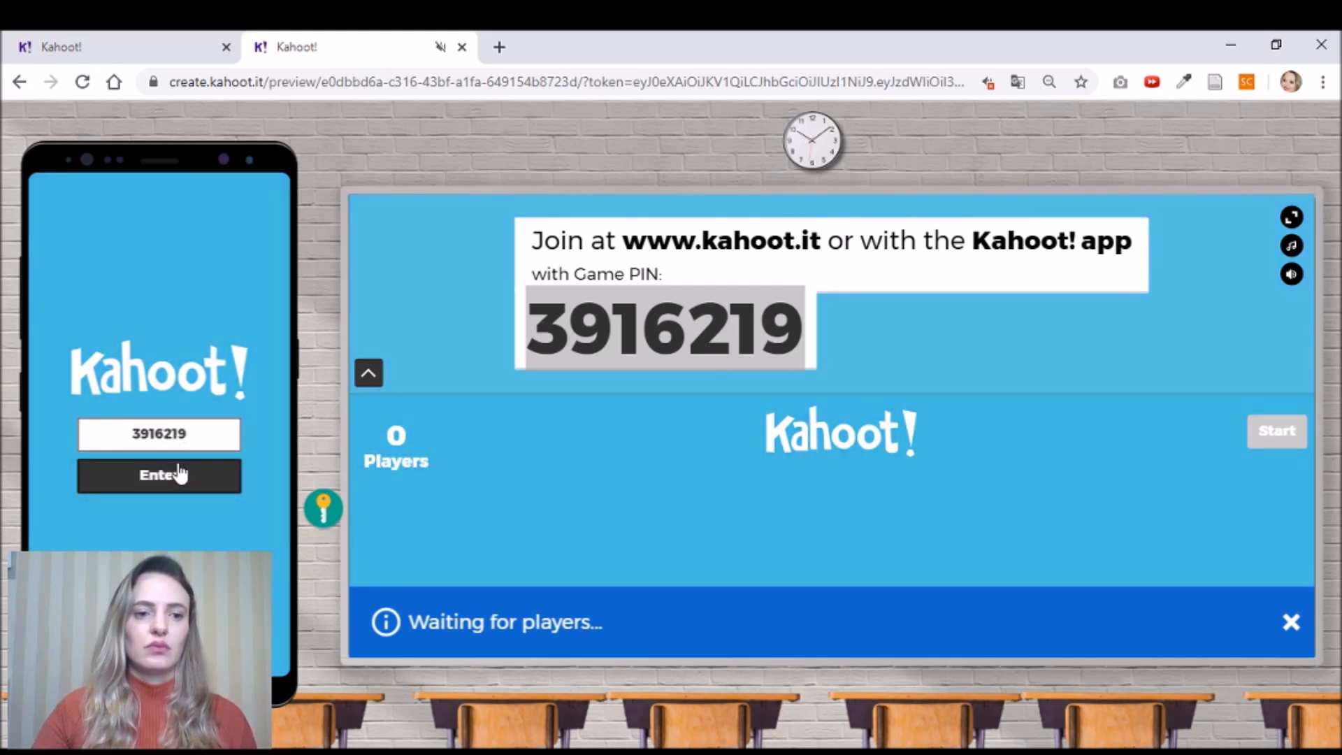
pyautogui.click(180, 471)
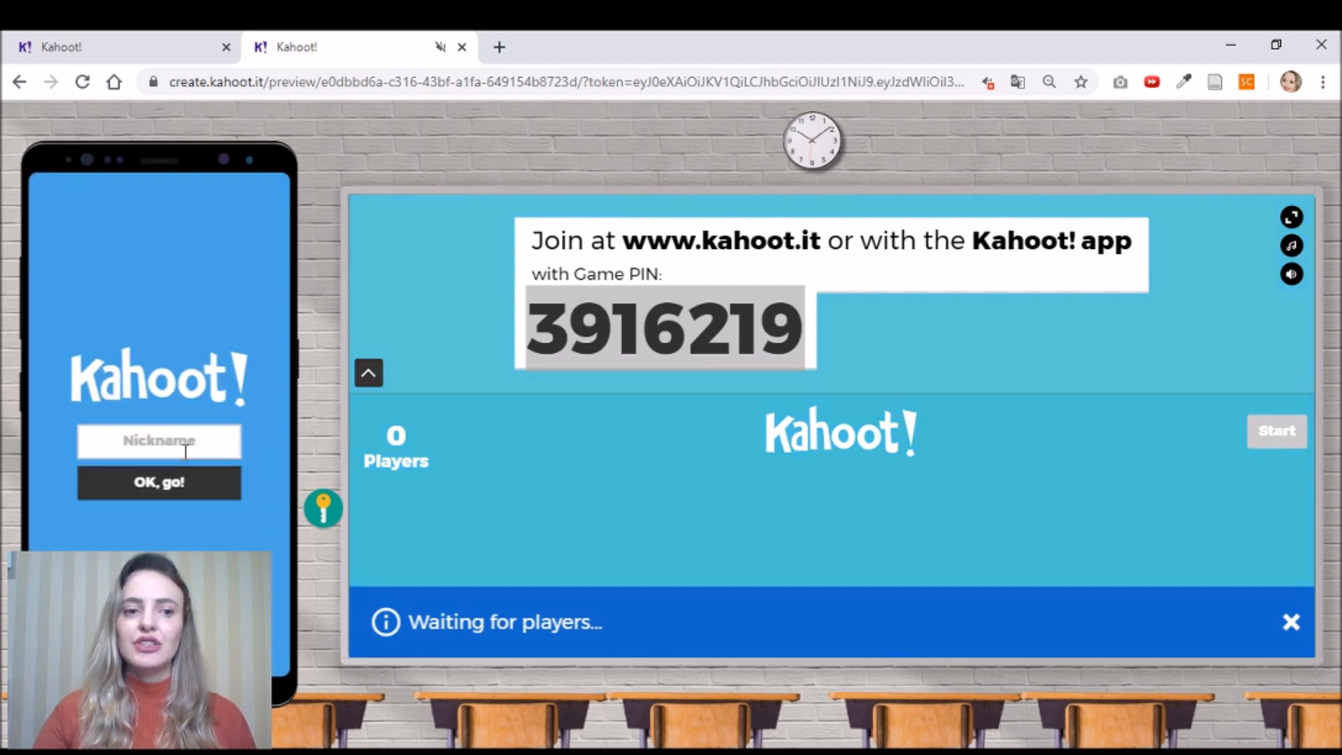
# - Enter the player's nickname on the preview phone, correcting a typo, and join the lobby
pyautogui.click(199, 437)
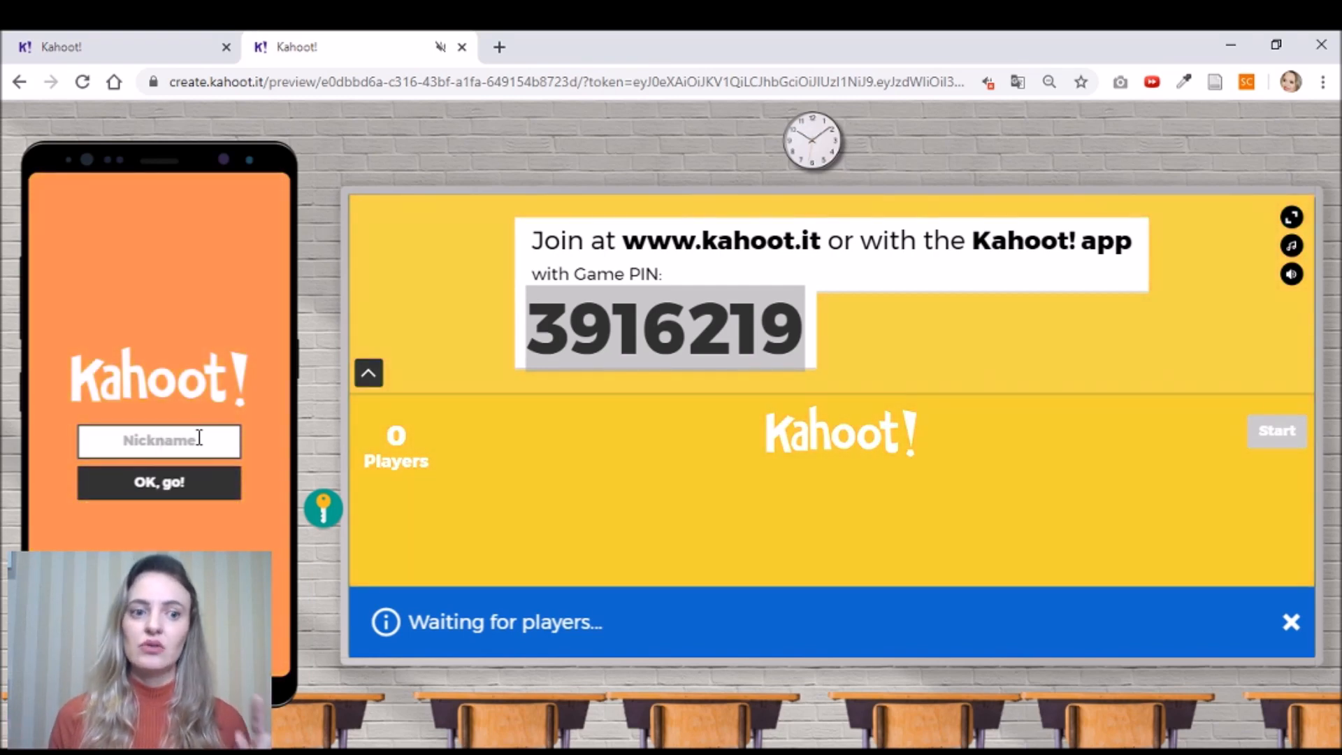
pyautogui.write('Kana')
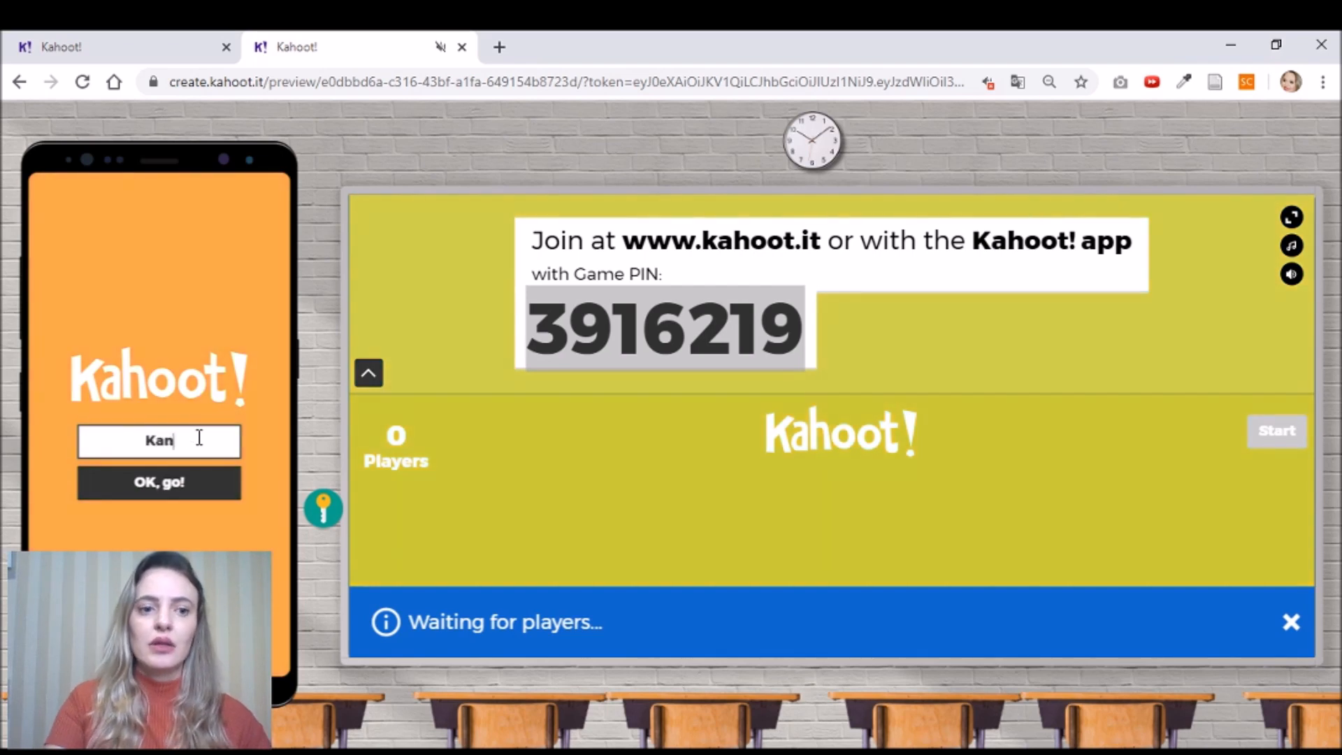
pyautogui.press('BackSpace')
pyautogui.press('BackSpace')
pyautogui.press('BackSpace')
pyautogui.press('BackSpace')
pyautogui.write('Jana')
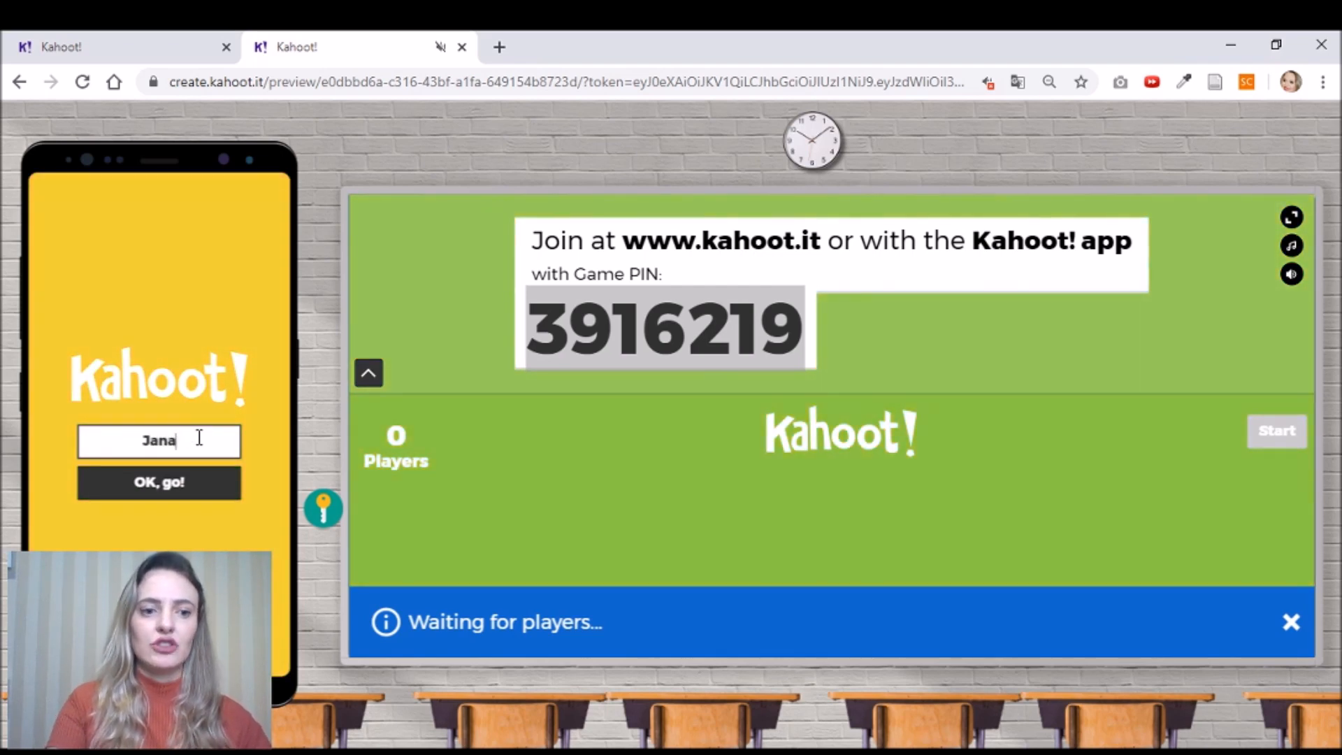
pyautogui.write('ina T.')
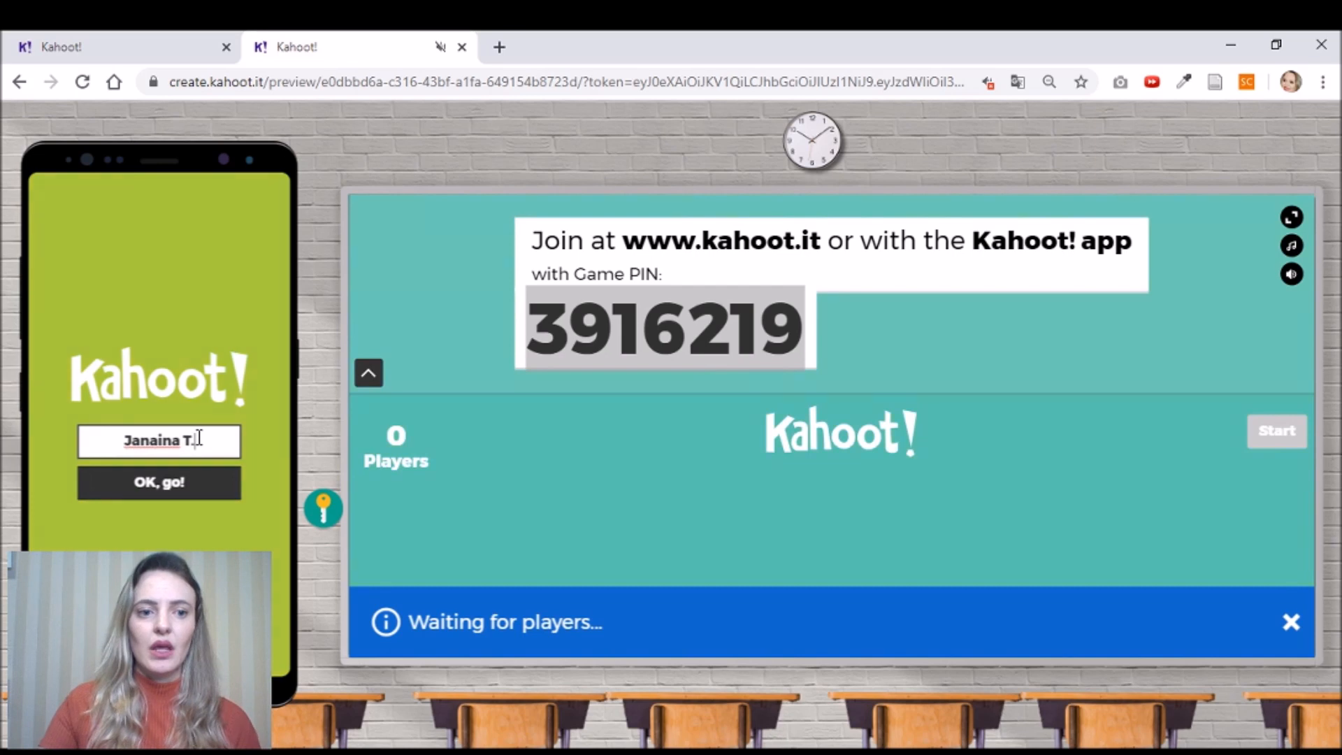
pyautogui.click(204, 485)
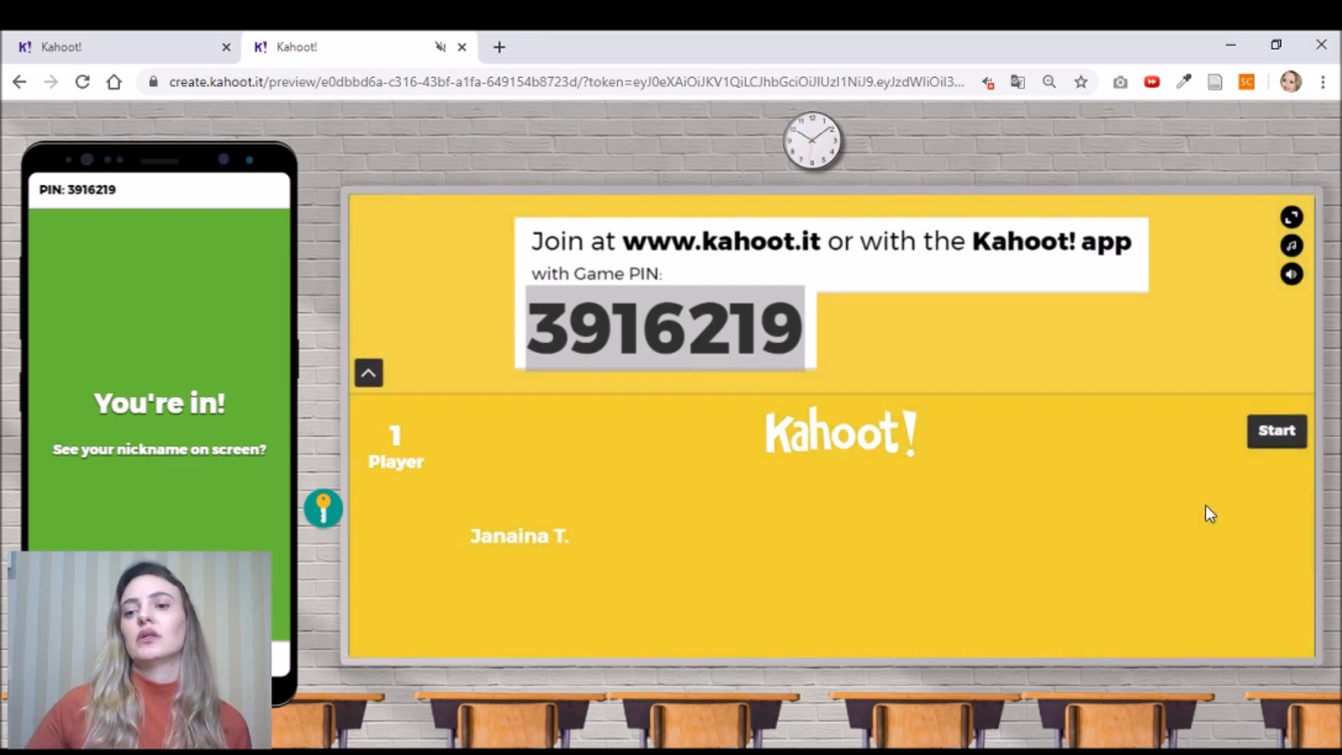
# - Start the preview, answer the adjective question with Criativo, and show the 1456-point scoreboard
pyautogui.click(1274, 437)
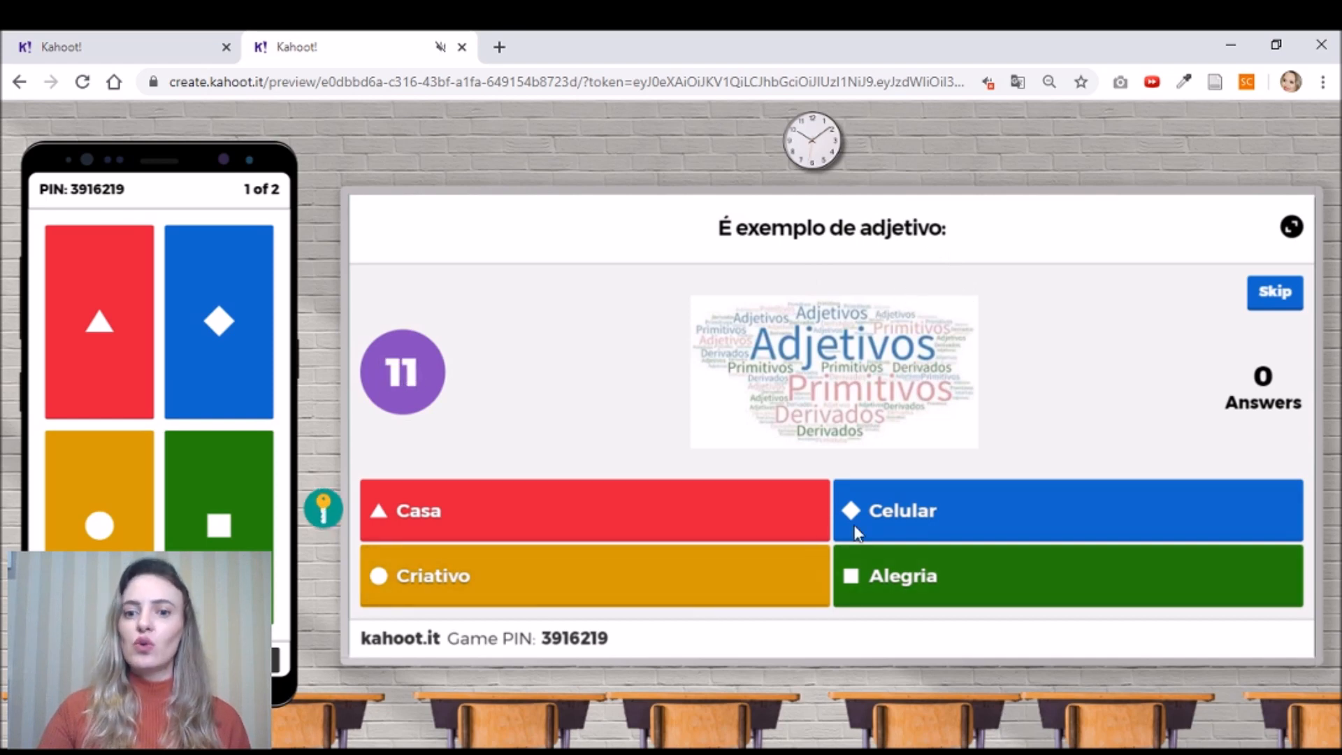
pyautogui.click(120, 509)
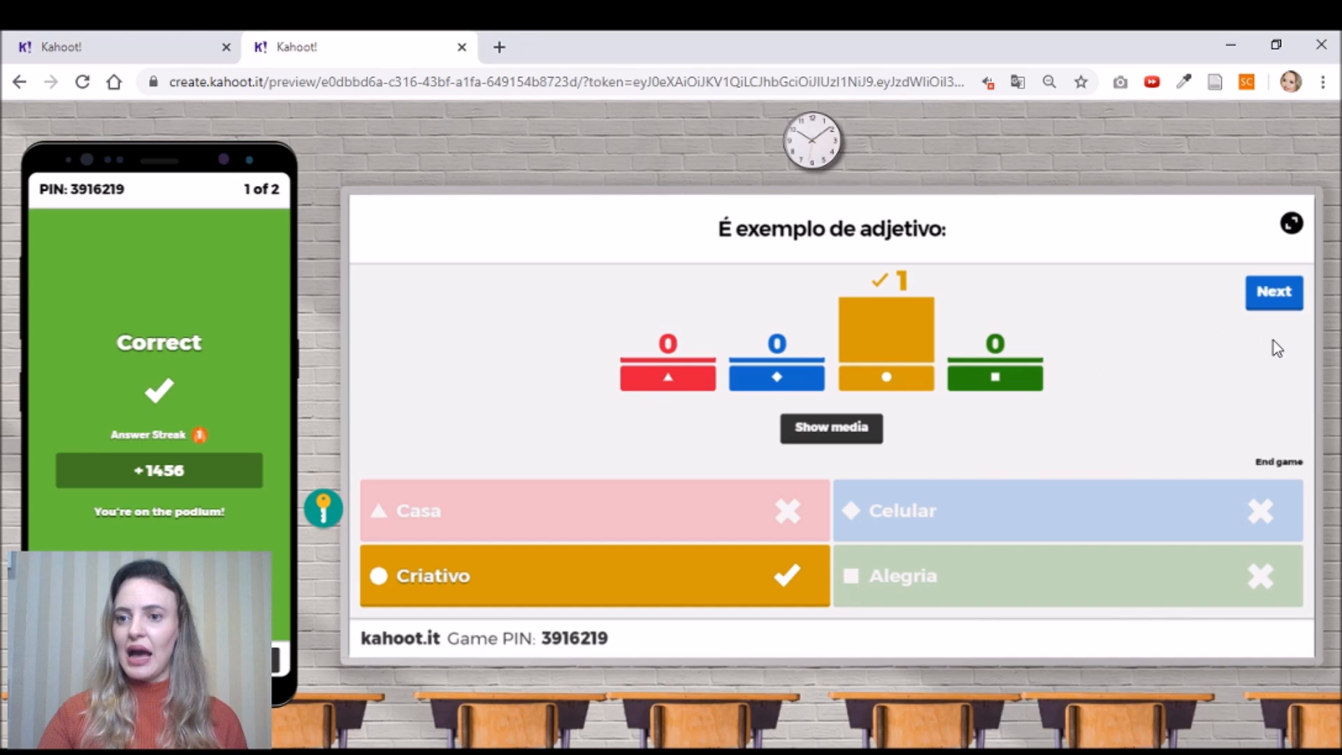
pyautogui.click(1284, 302)
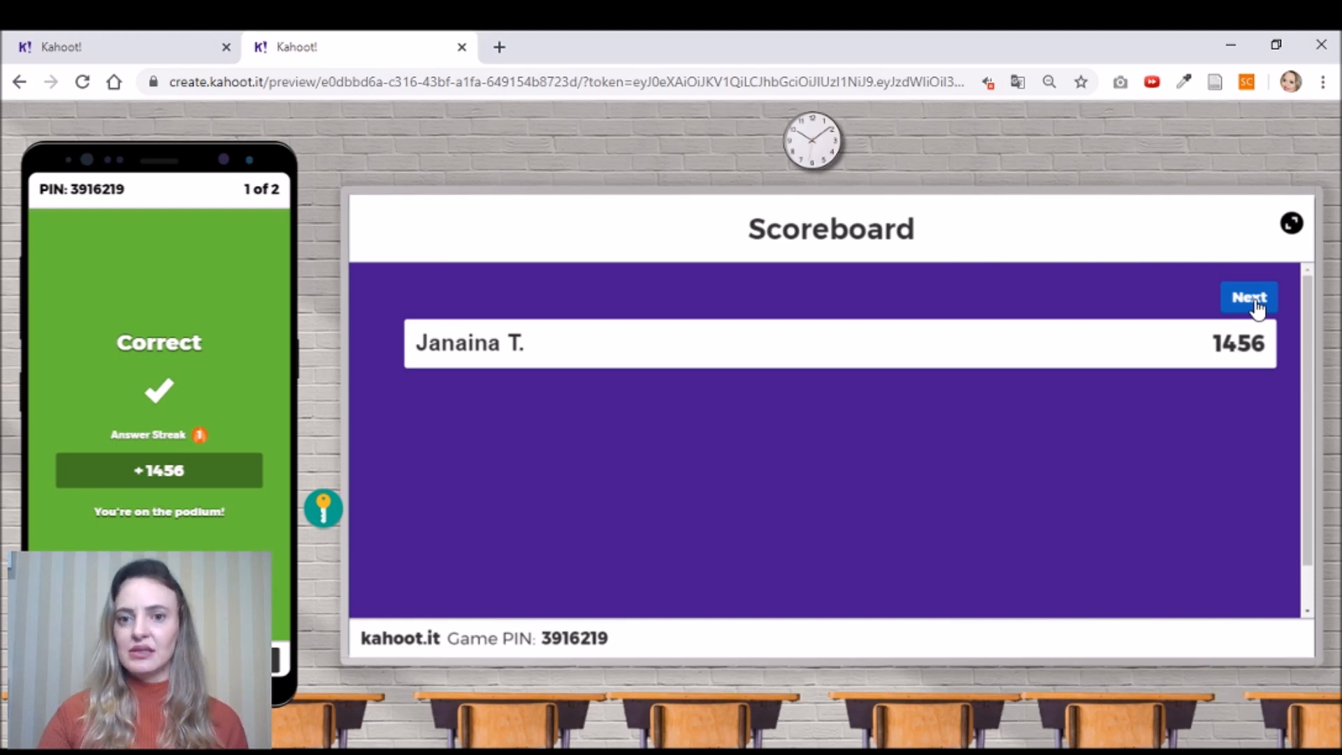
# - Answer the capital question with the third city picture and reach the 2251-point podium
pyautogui.click(1256, 301)
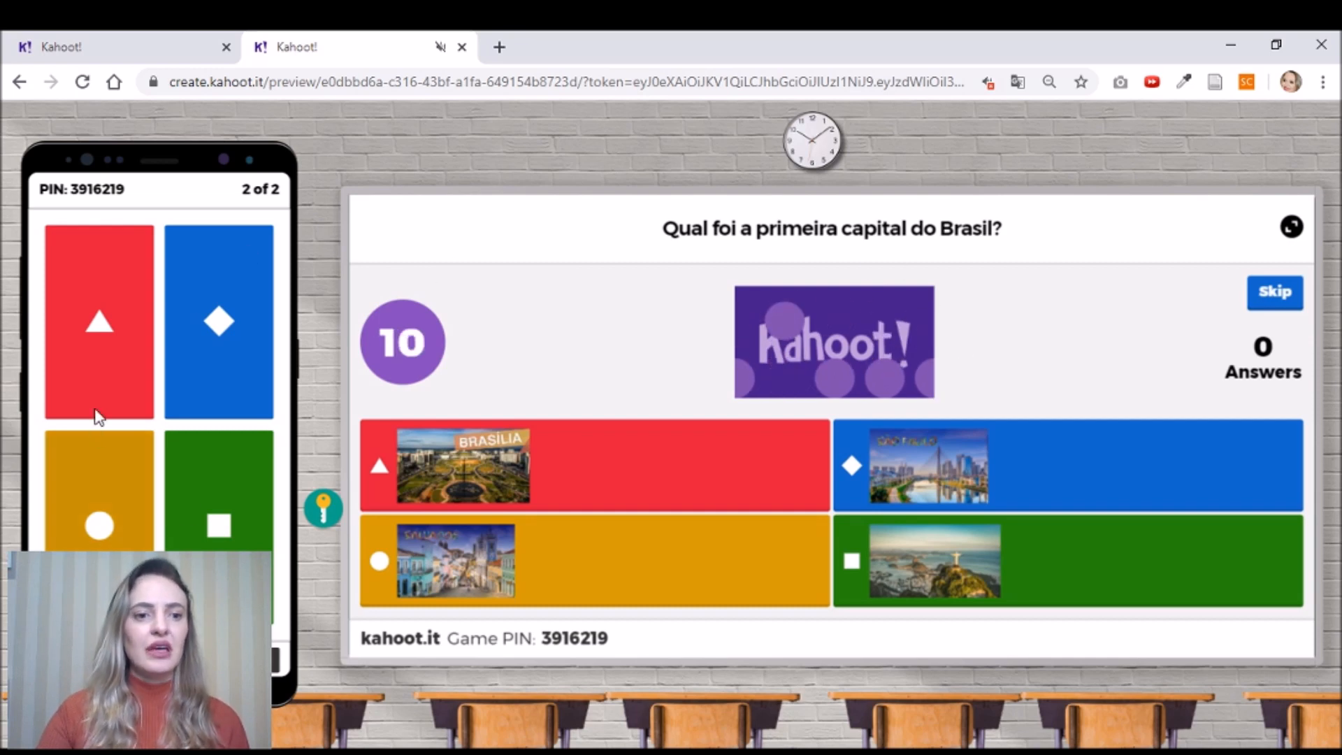
pyautogui.click(120, 538)
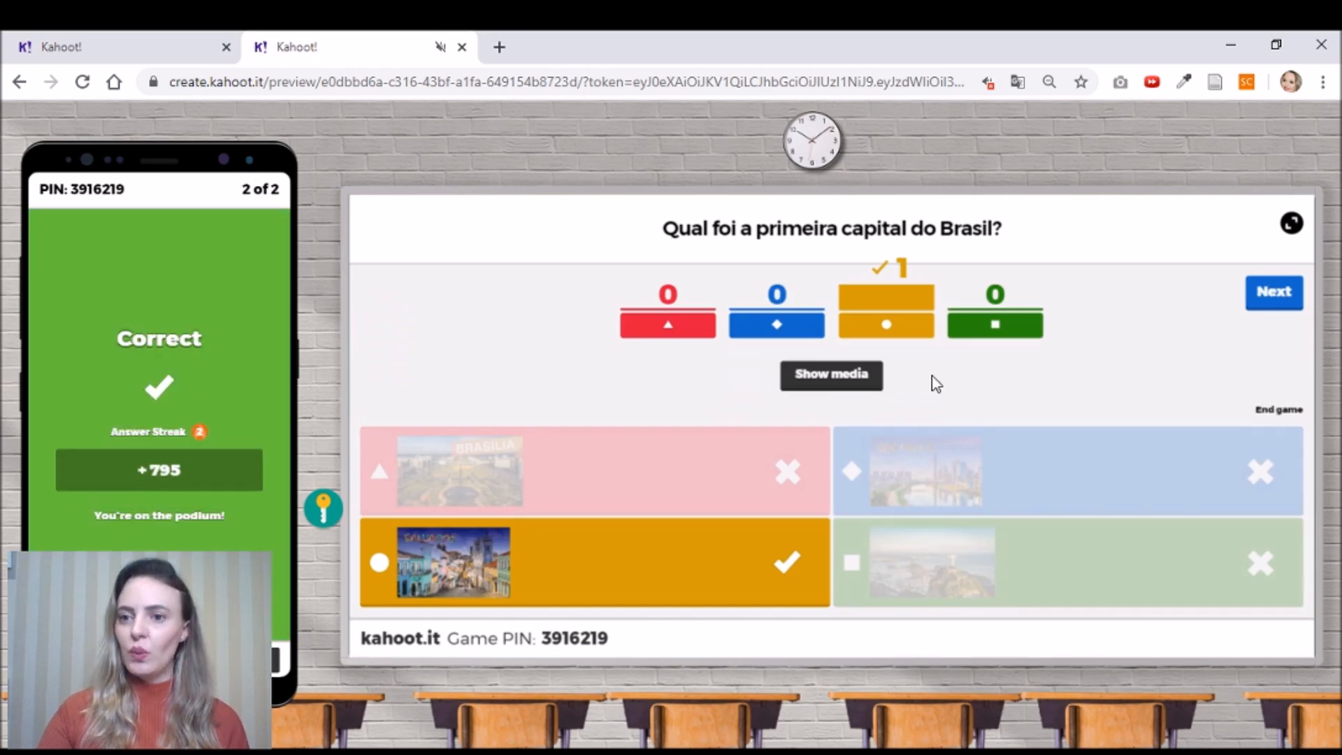
pyautogui.click(1274, 292)
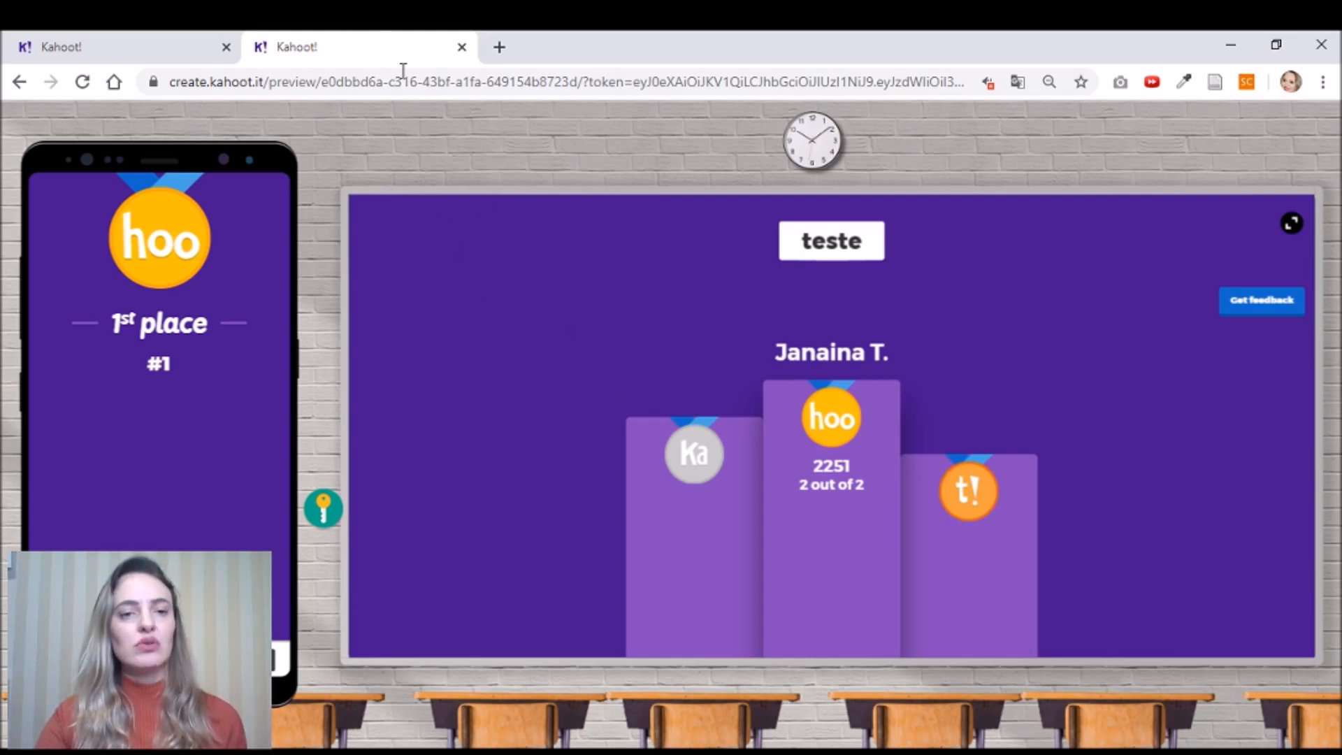
# - Close the finished preview tab and go from Home to the Kahoots list
pyautogui.click(462, 48)
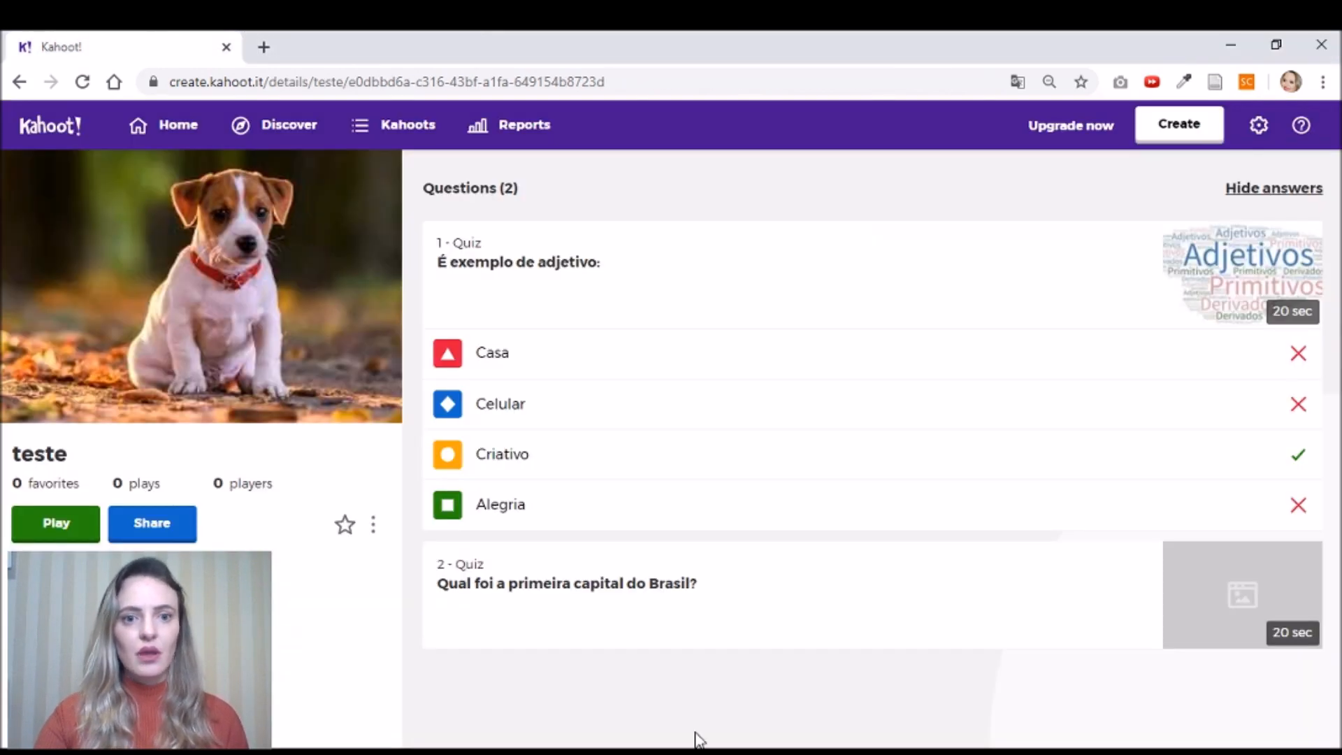
pyautogui.click(180, 127)
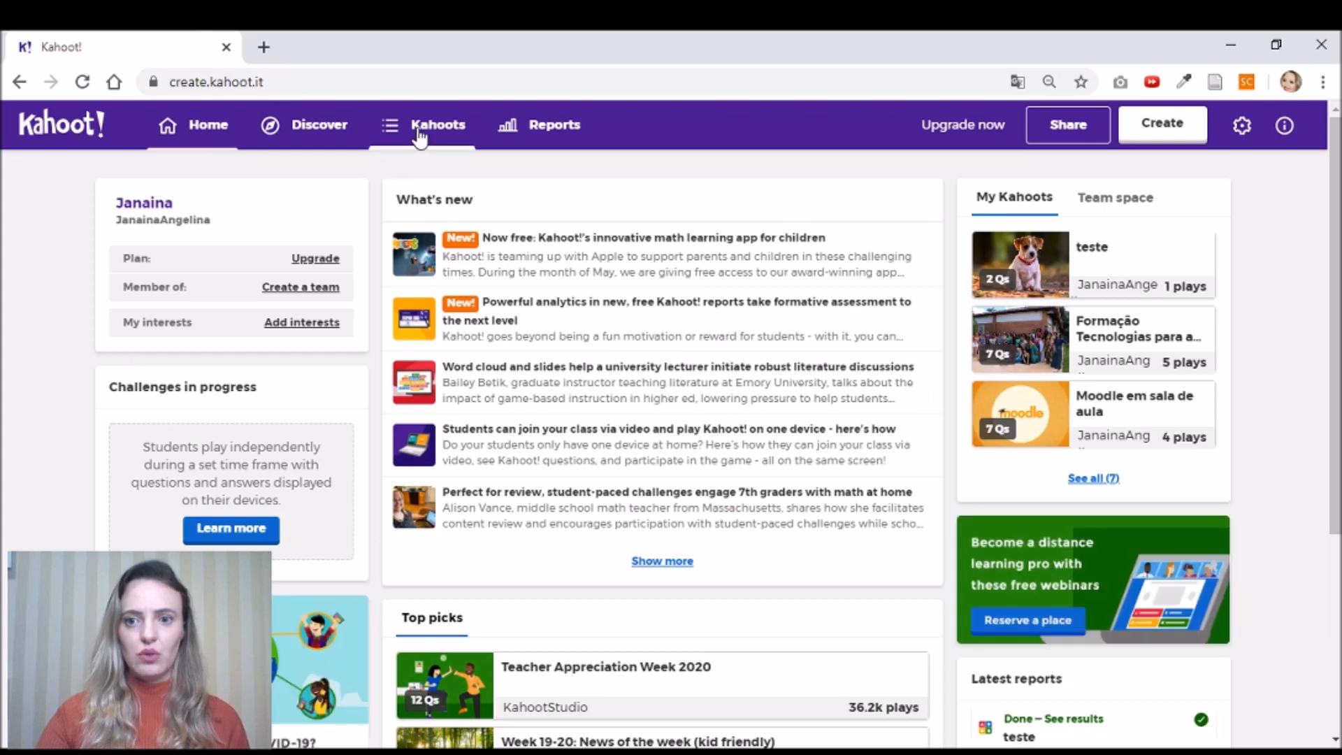
pyautogui.click(419, 132)
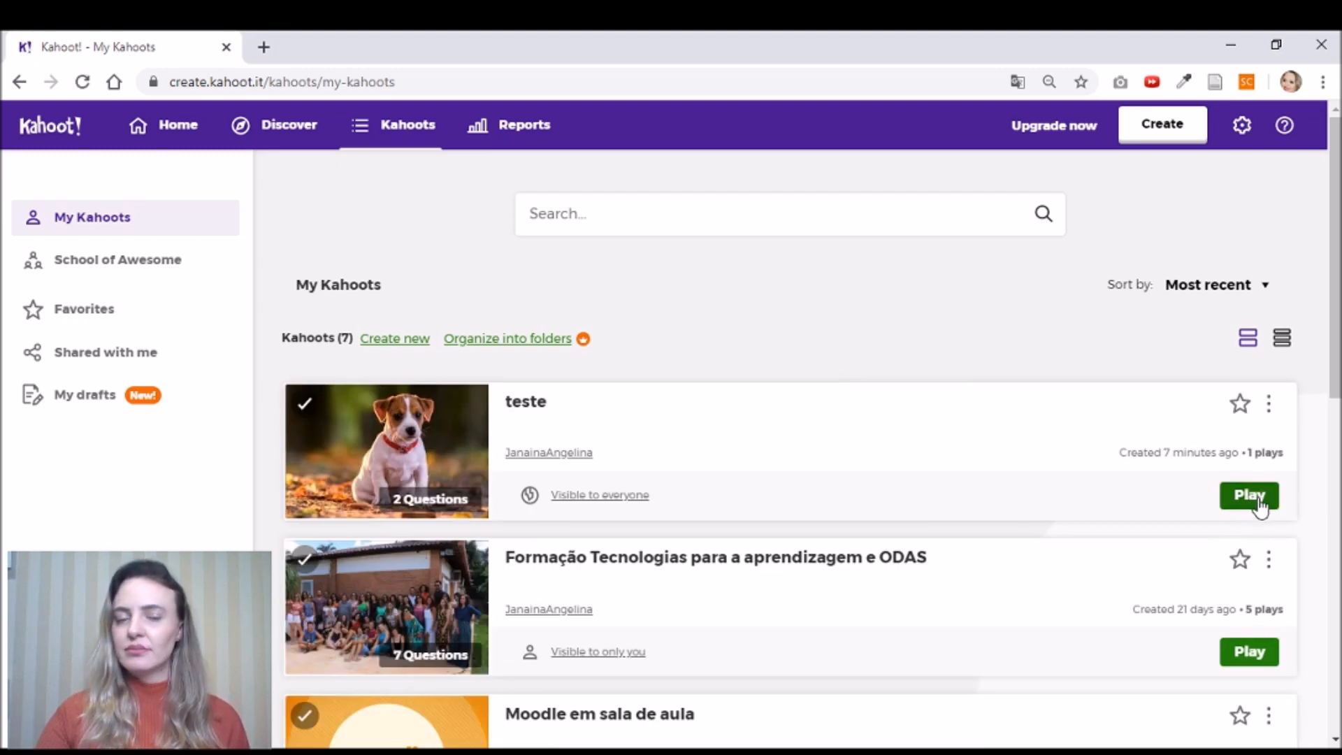
# - Play the teste kahoot and choose Teach to host it live
pyautogui.click(1251, 496)
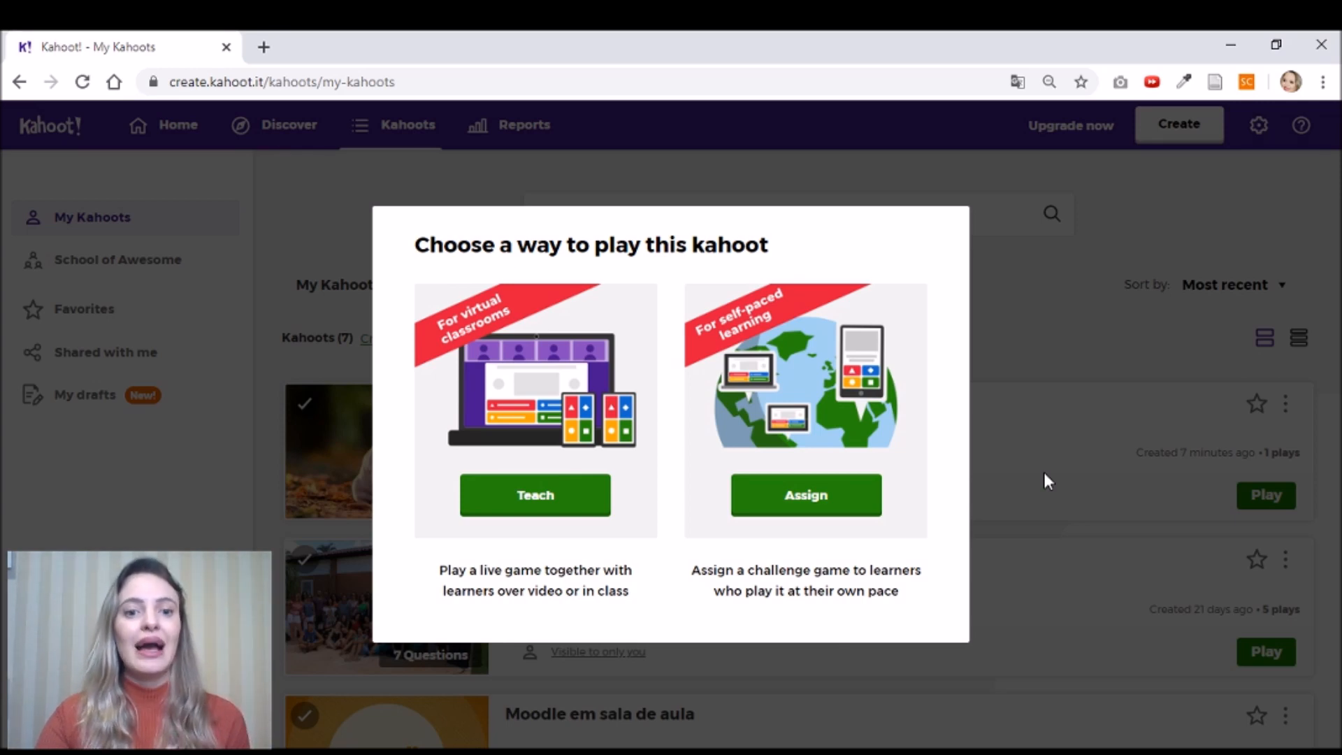
pyautogui.click(538, 499)
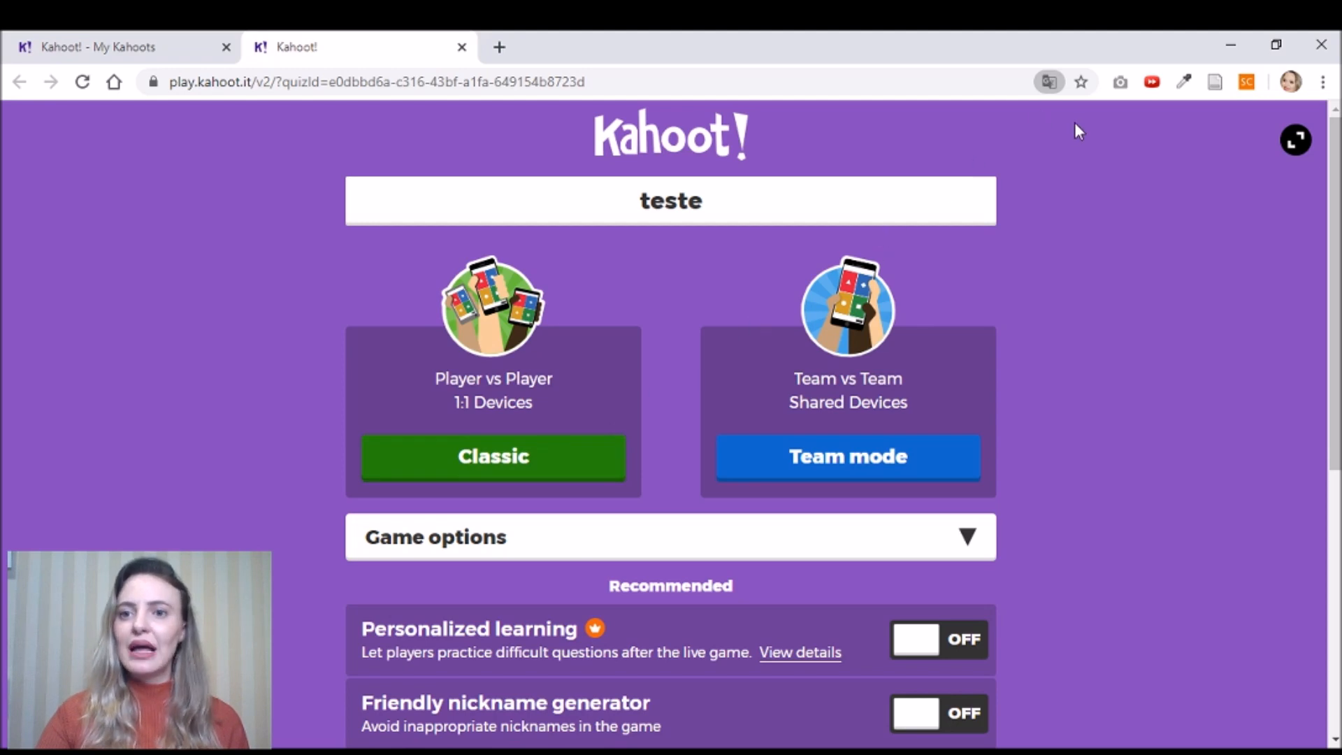
# - Launch teste in Classic mode and mute the lobby tab's music
pyautogui.click(594, 465)
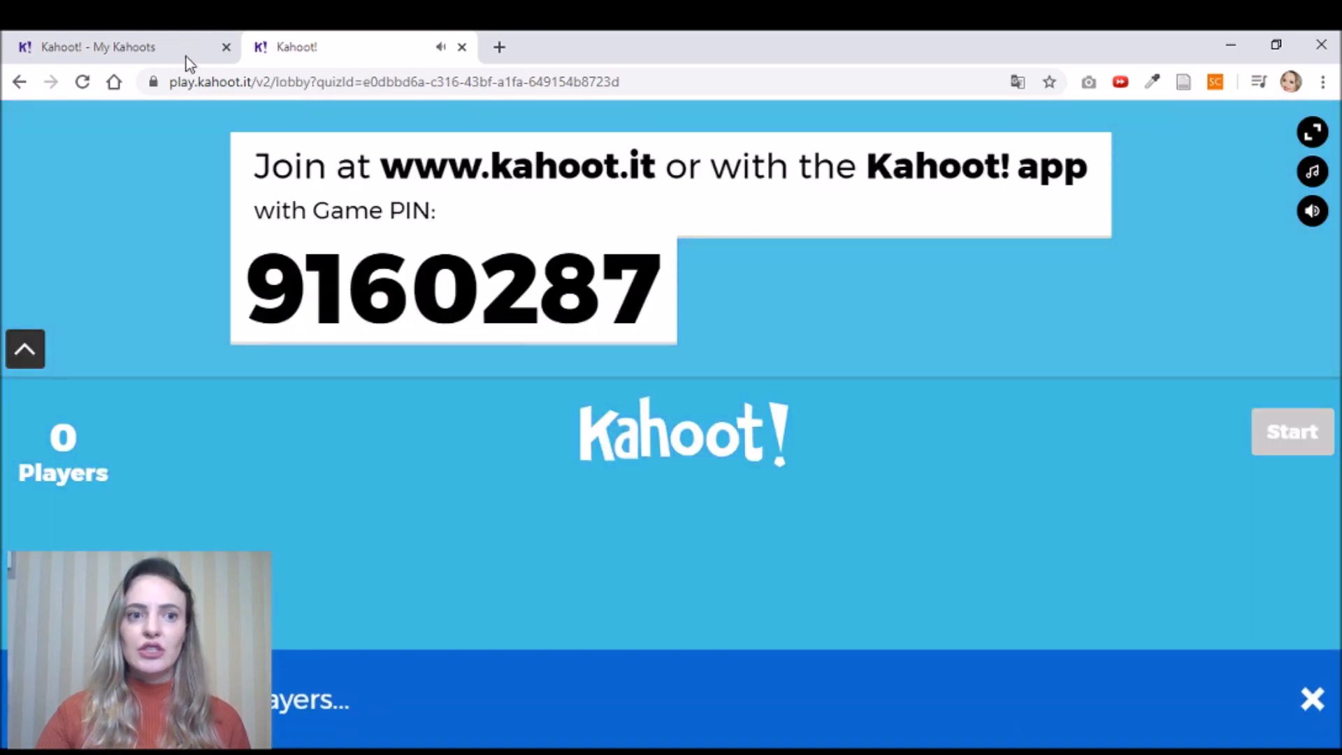
pyautogui.rightClick(308, 51)
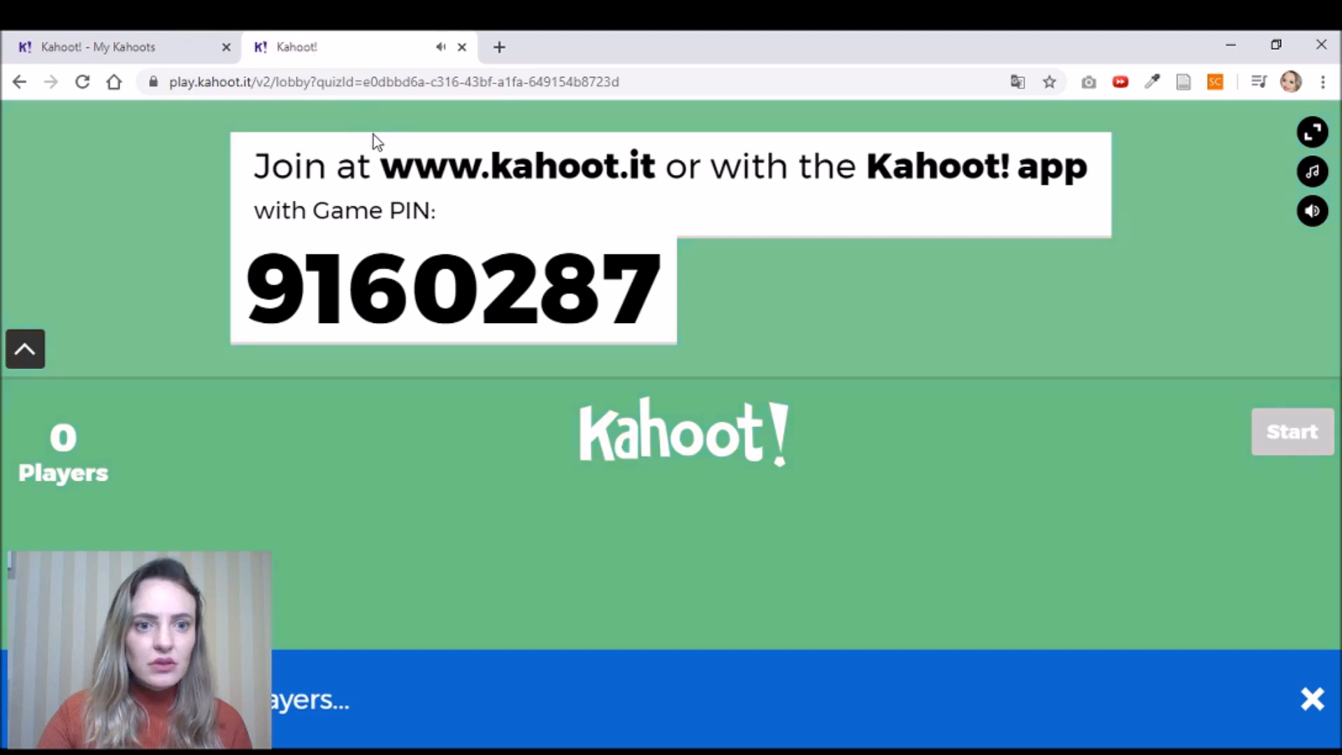
pyautogui.click(418, 197)
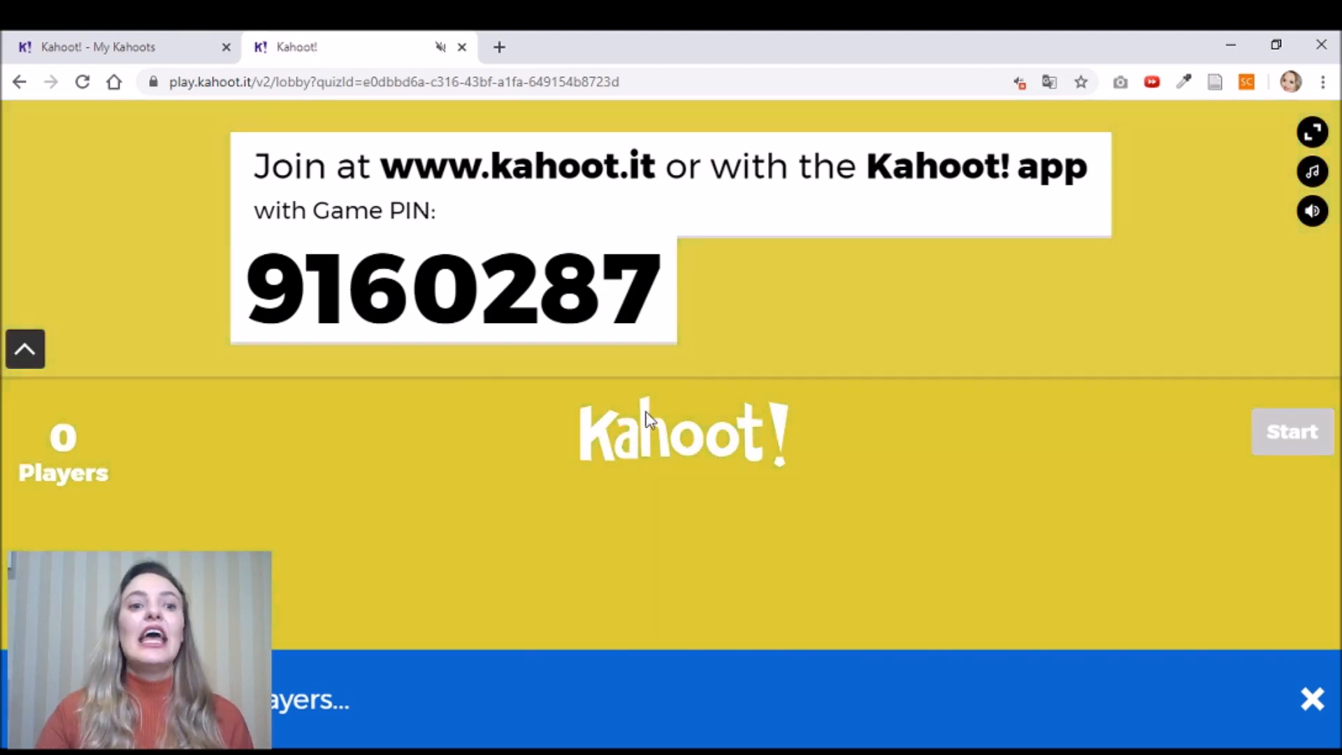
# - Select the game PIN, then close the lobby tab and scroll My Kahoots
pyautogui.moveTo(248, 297); pyautogui.dragTo(657, 327)
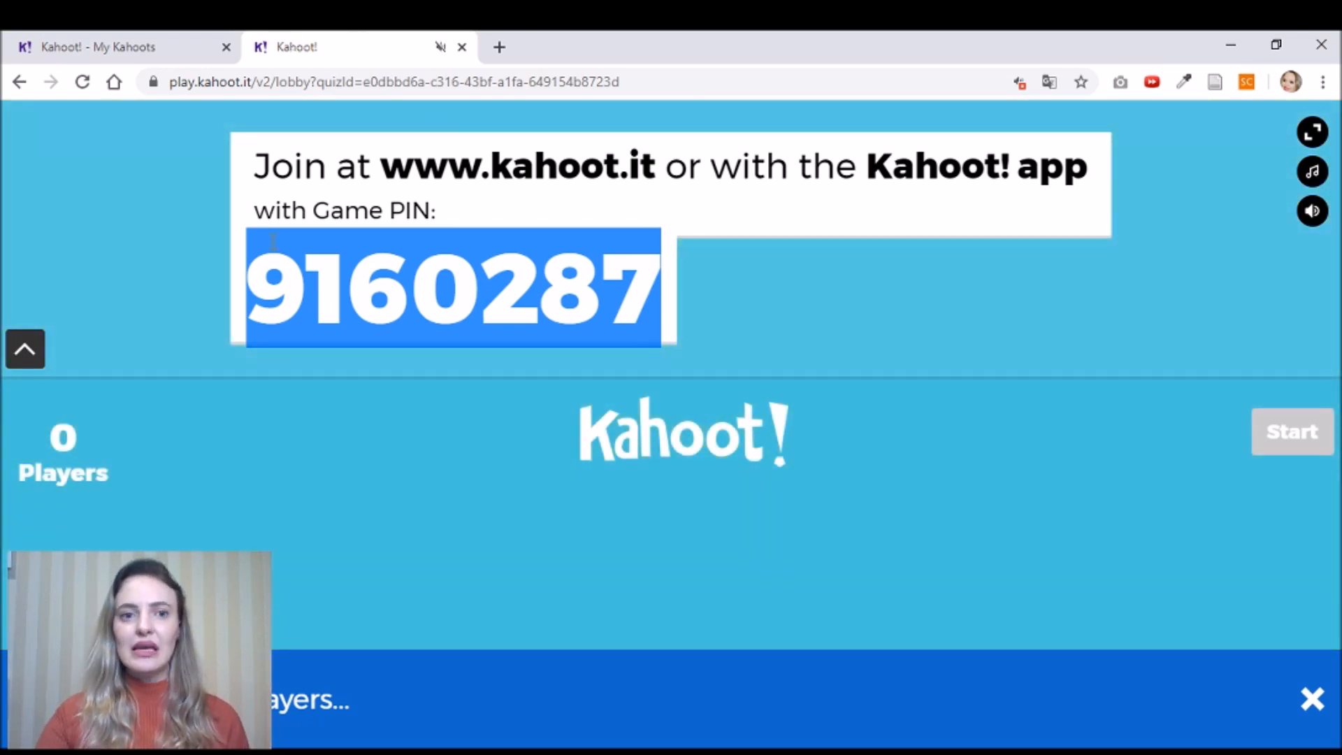
pyautogui.click(463, 47)
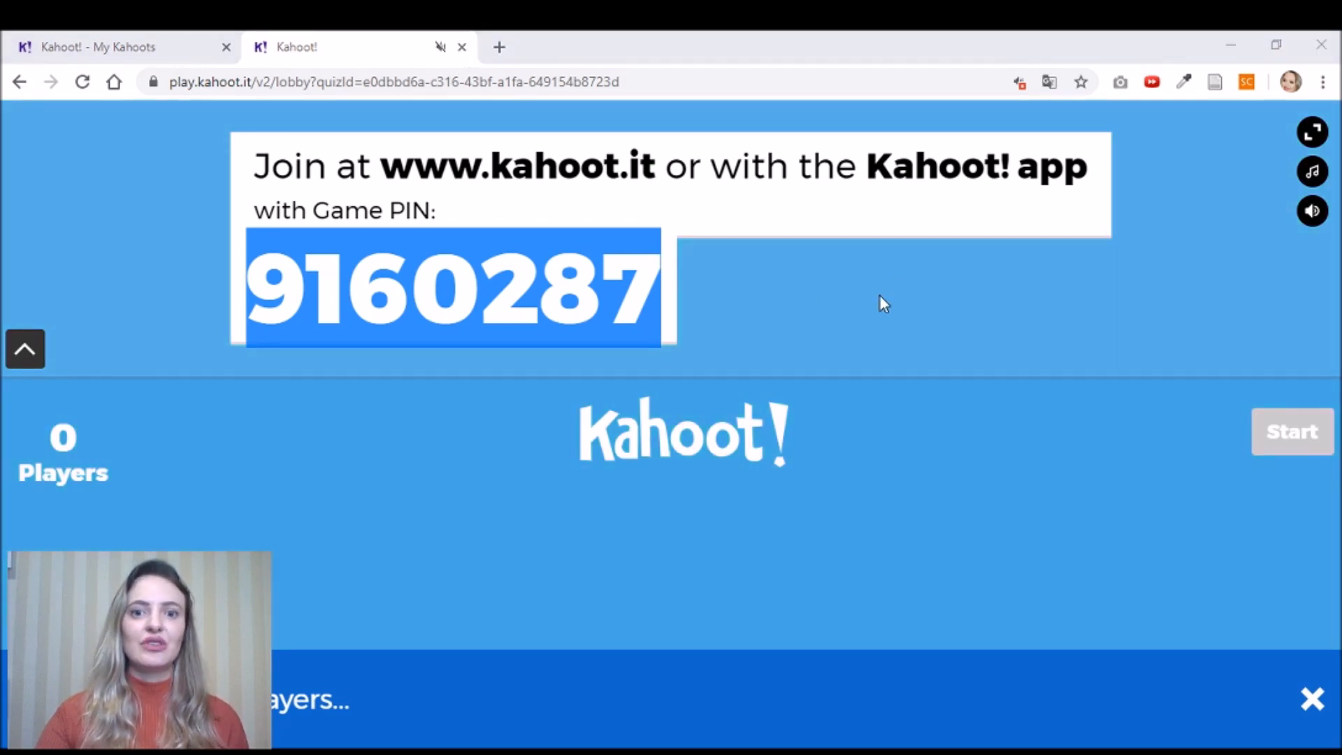
pyautogui.click(462, 47)
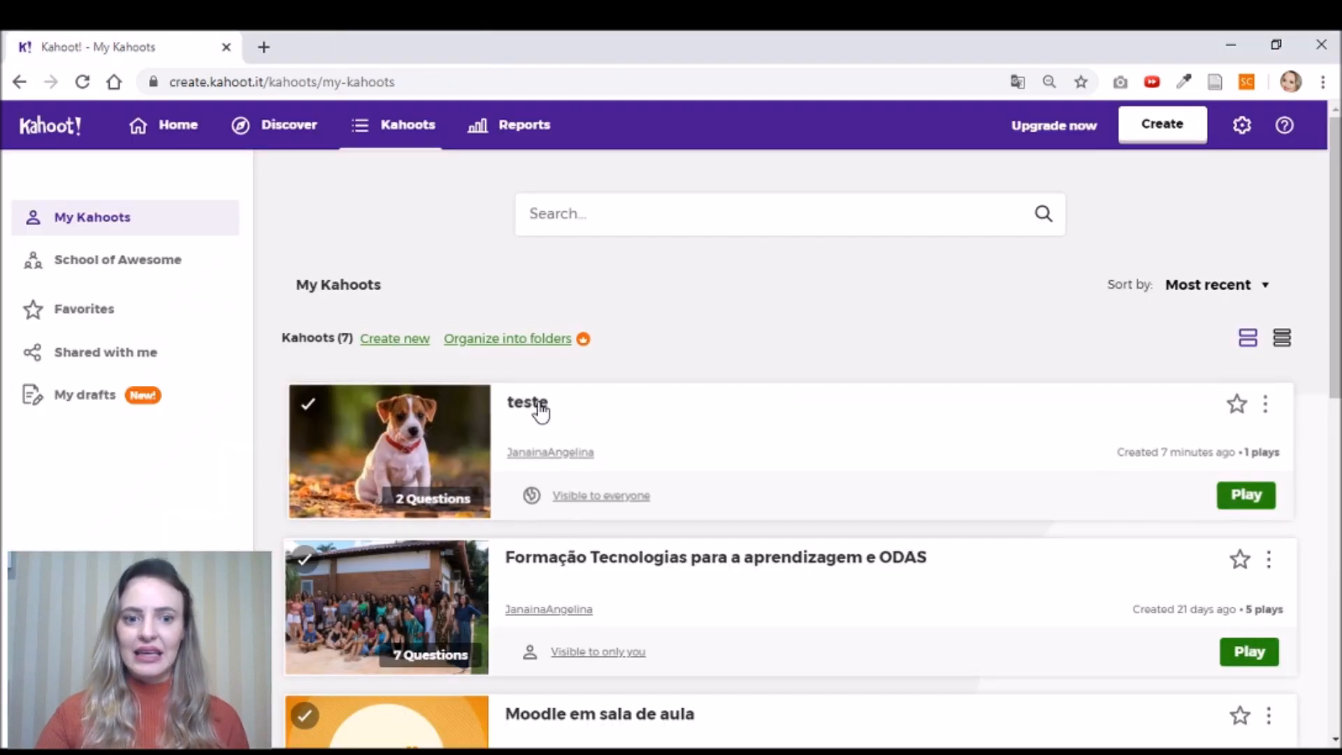
pyautogui.scroll(-10, 782, 423)
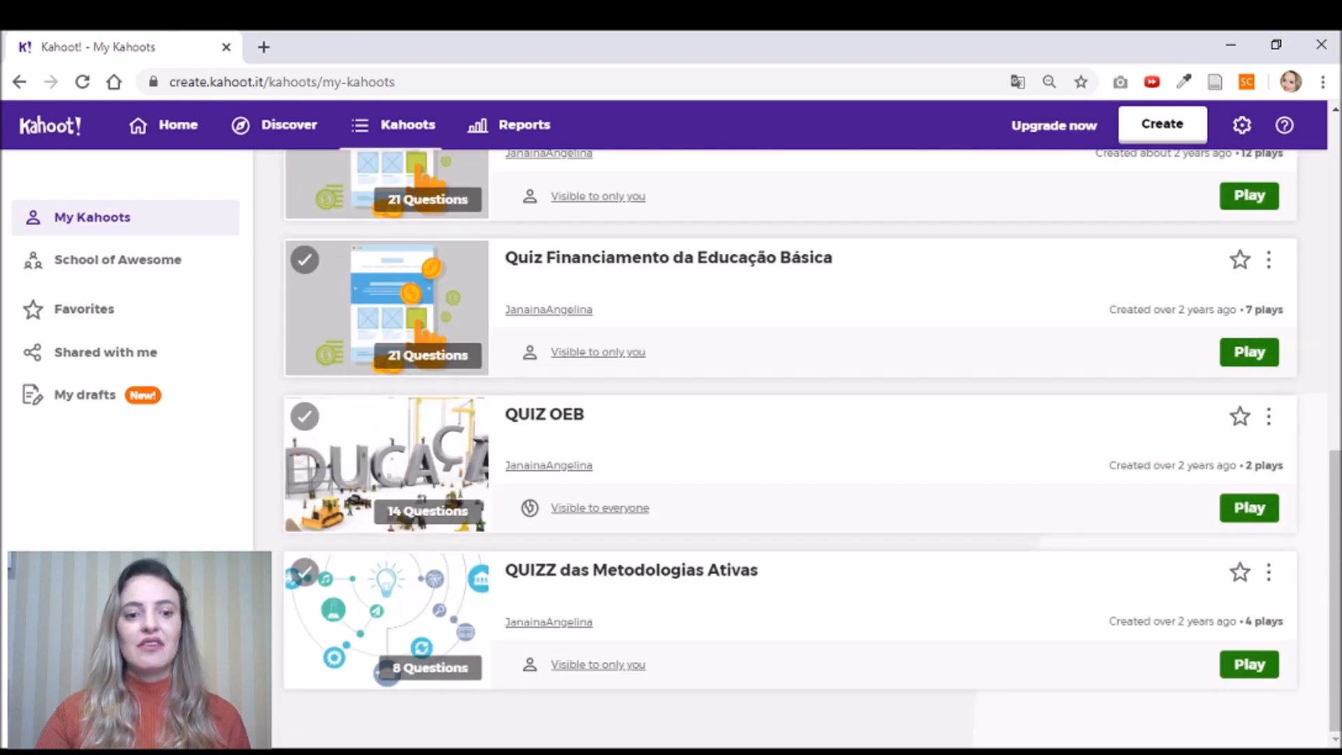